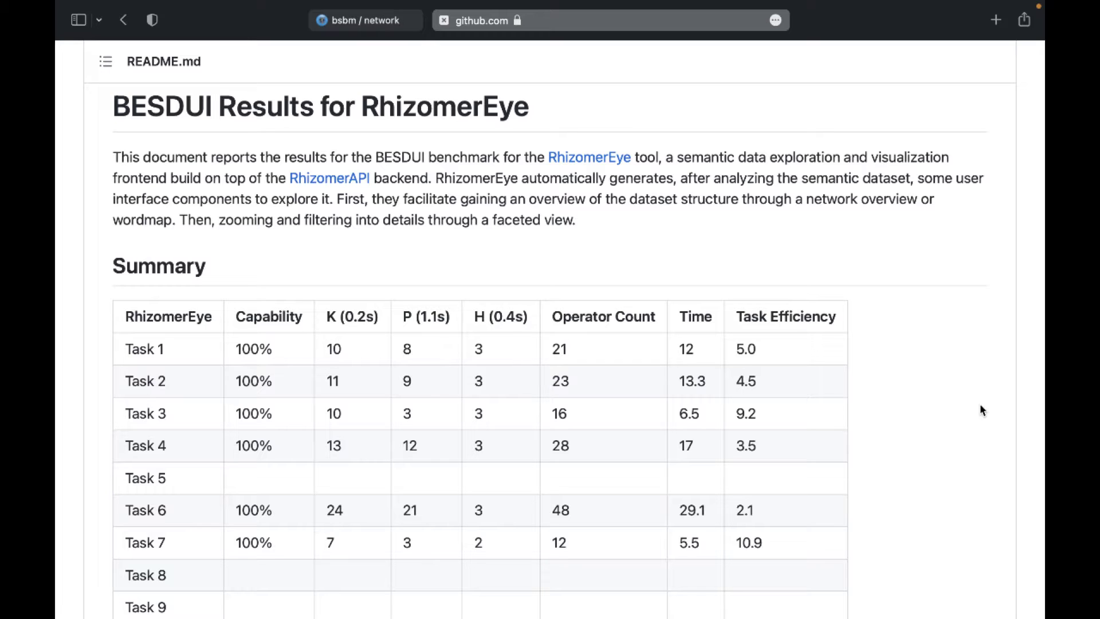
# Review the benchmark summary table and the Task 1 interaction steps in the RhizomerEye results README
pyautogui.scroll(-5, 980, 404)
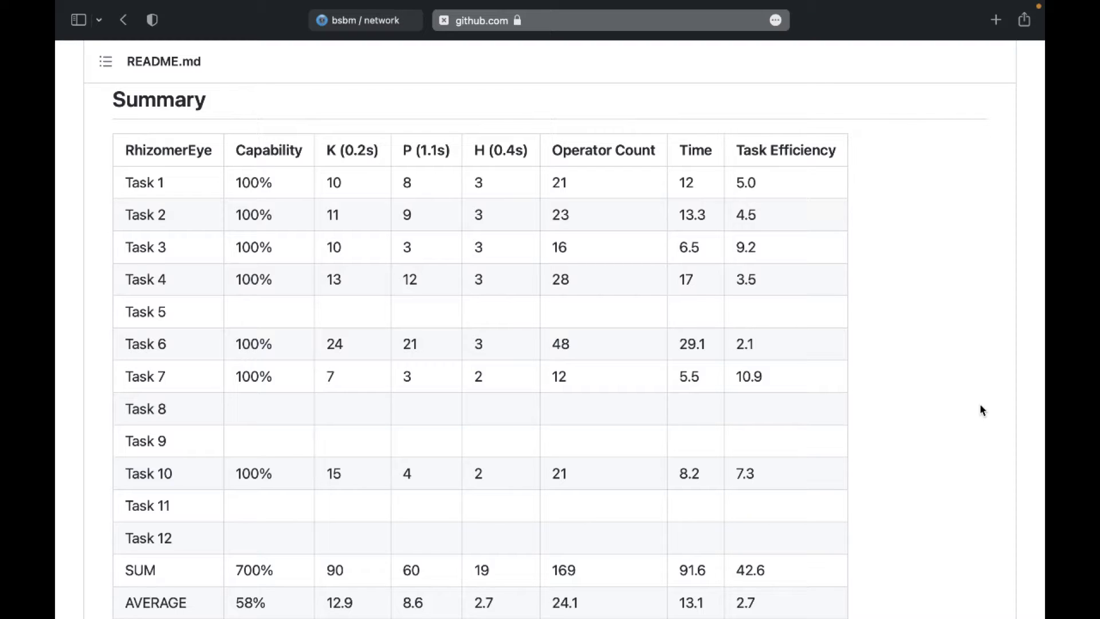
pyautogui.scroll(-6, 838, 411)
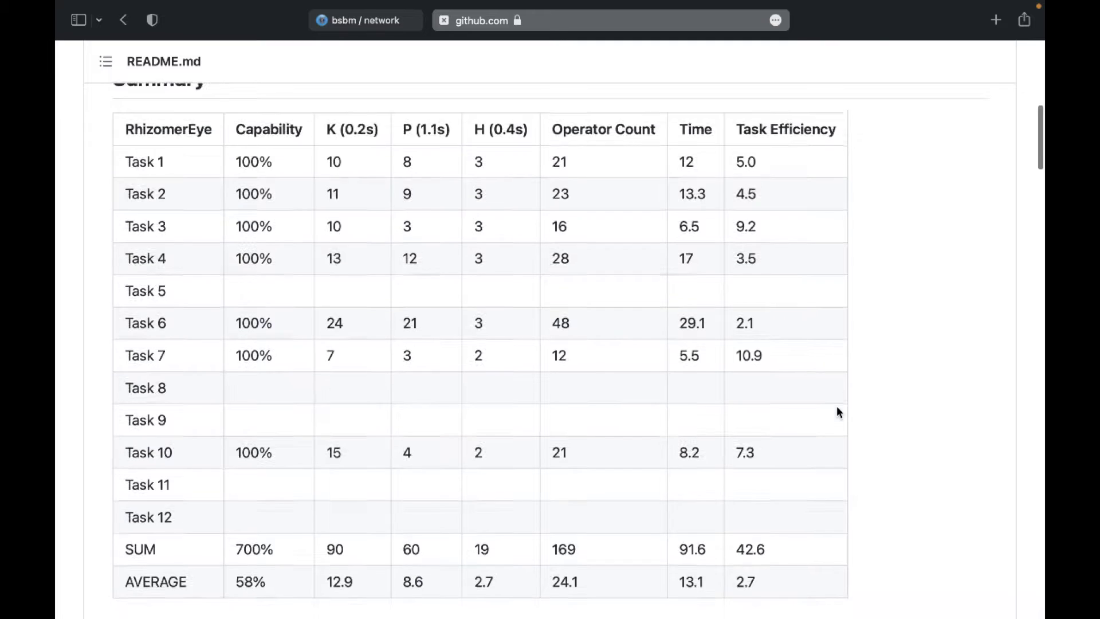
pyautogui.scroll(-4, 836, 411)
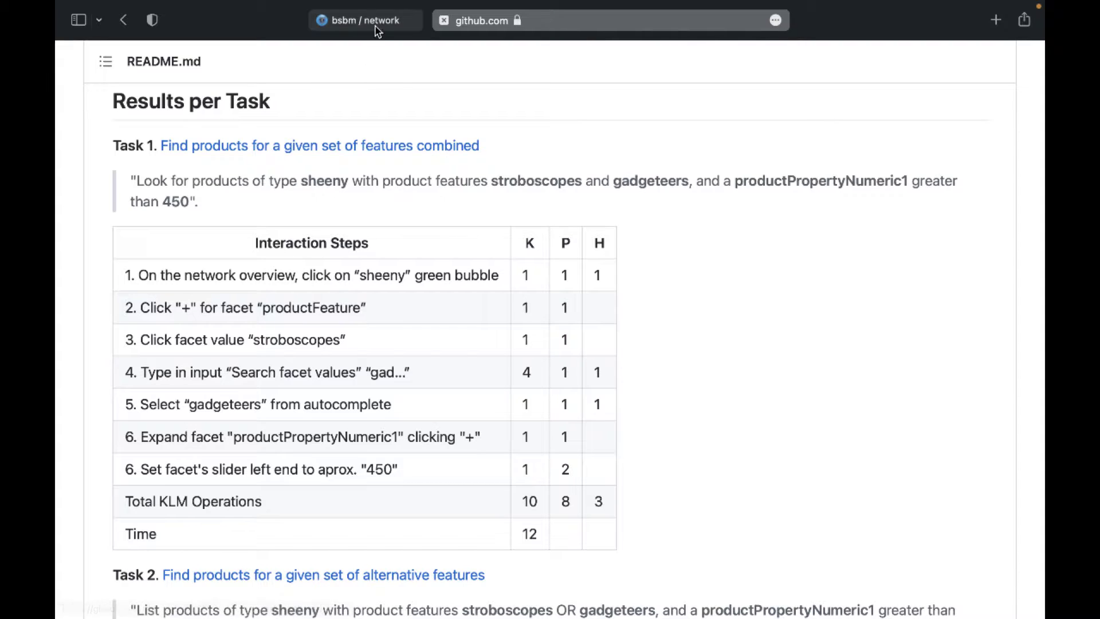
# Switch to the RhizomerEye bsbm network overview and open the "sheeny" product class
pyautogui.moveTo(378, 26)
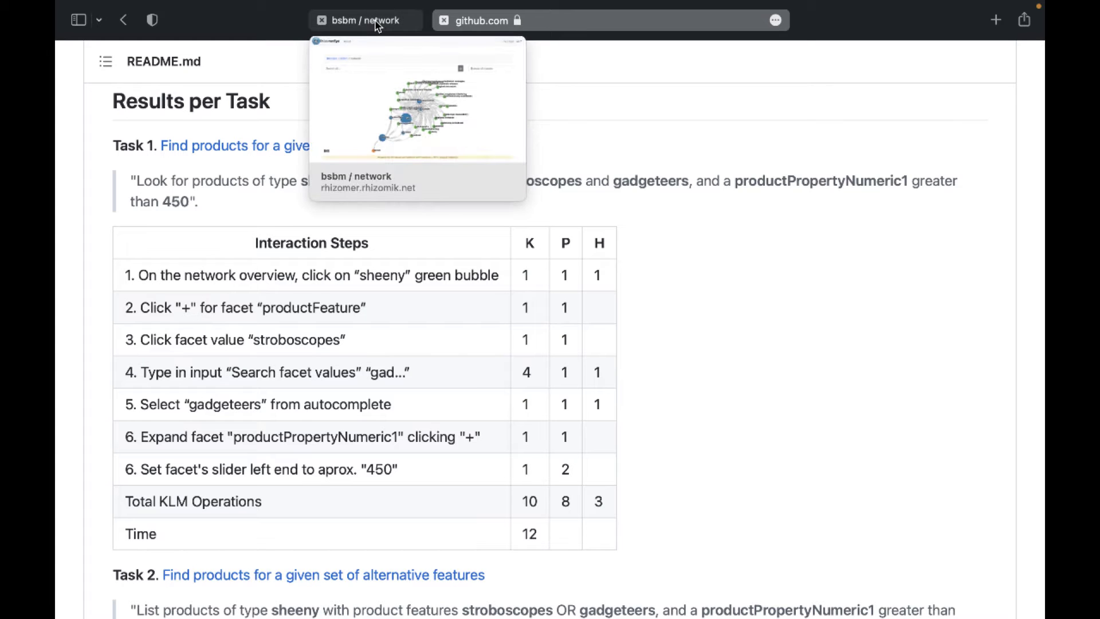
pyautogui.click(378, 23)
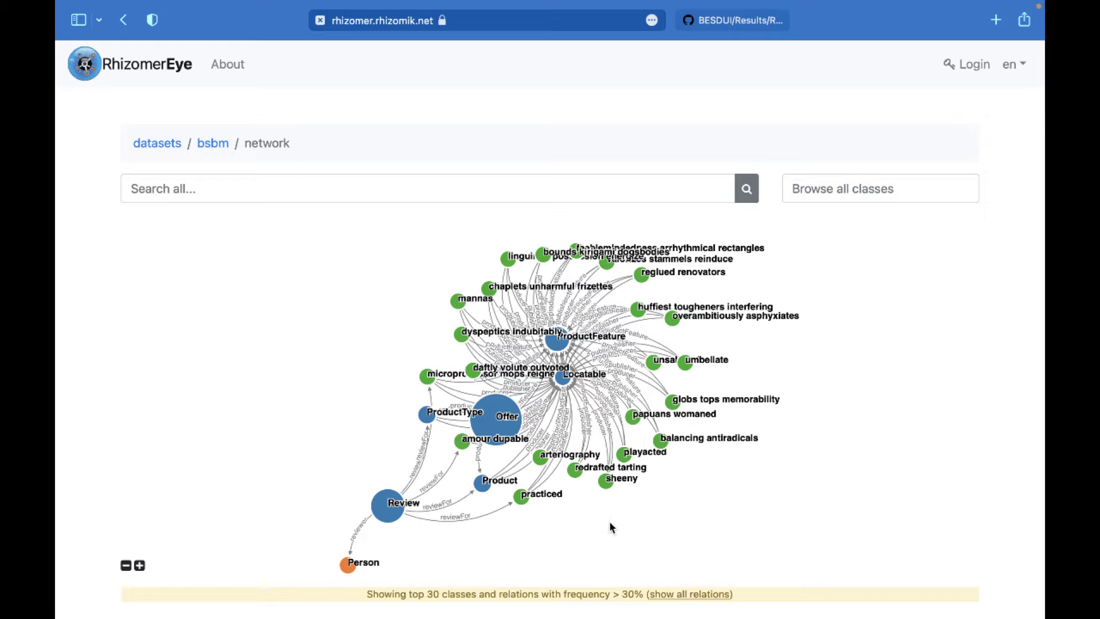
pyautogui.click(608, 486)
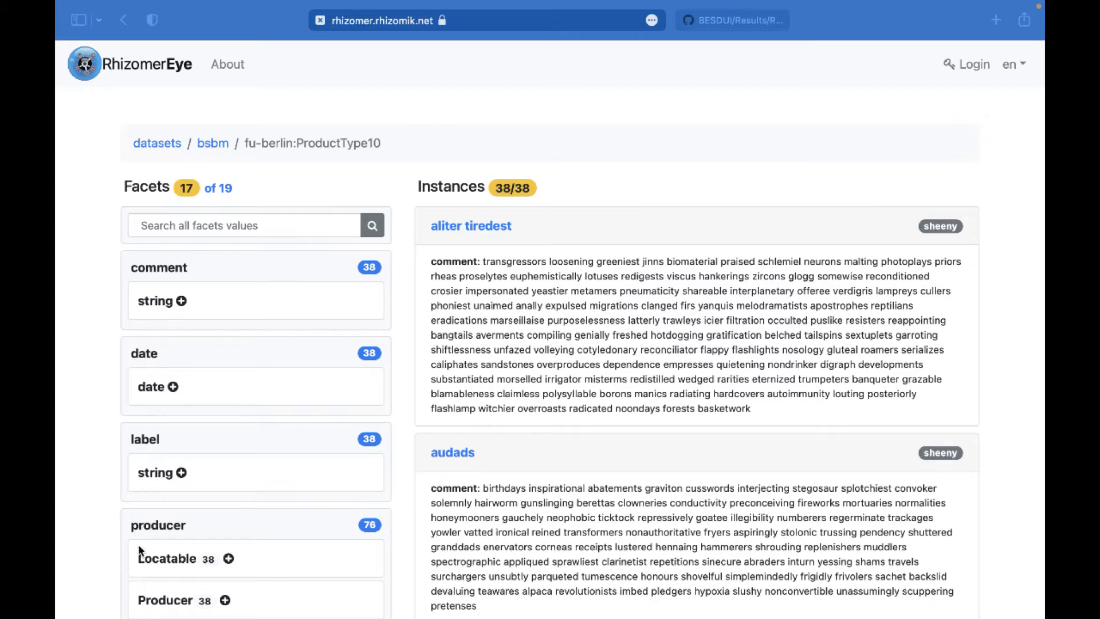
# Expand the ProductFeature facet and filter the sheeny products by the value "stroboscopes"
pyautogui.scroll(-5, 106, 513)
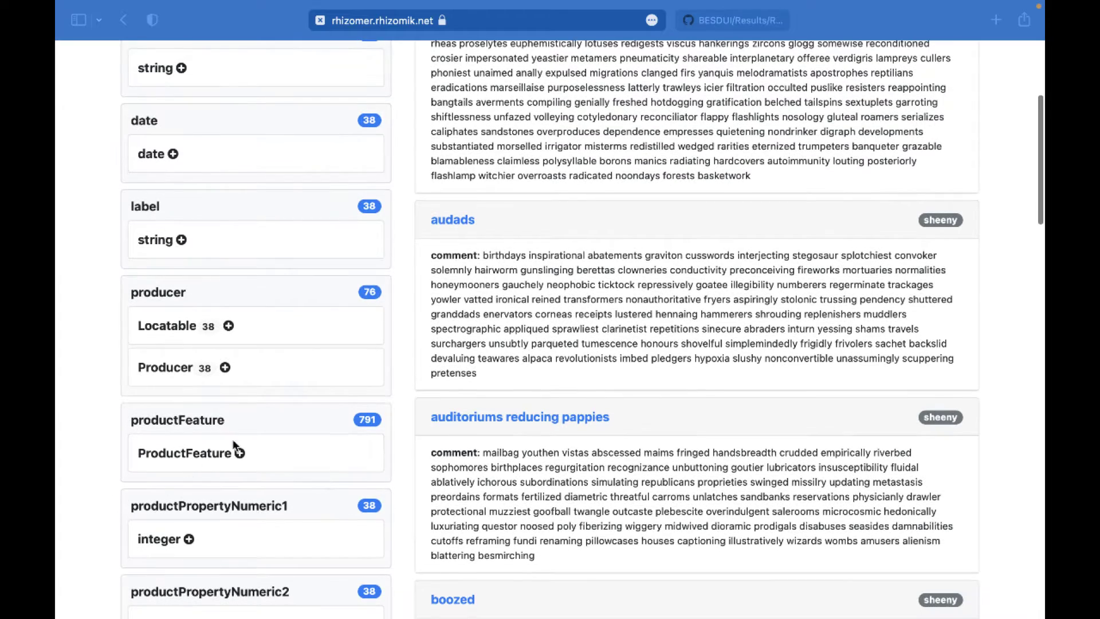
pyautogui.click(240, 454)
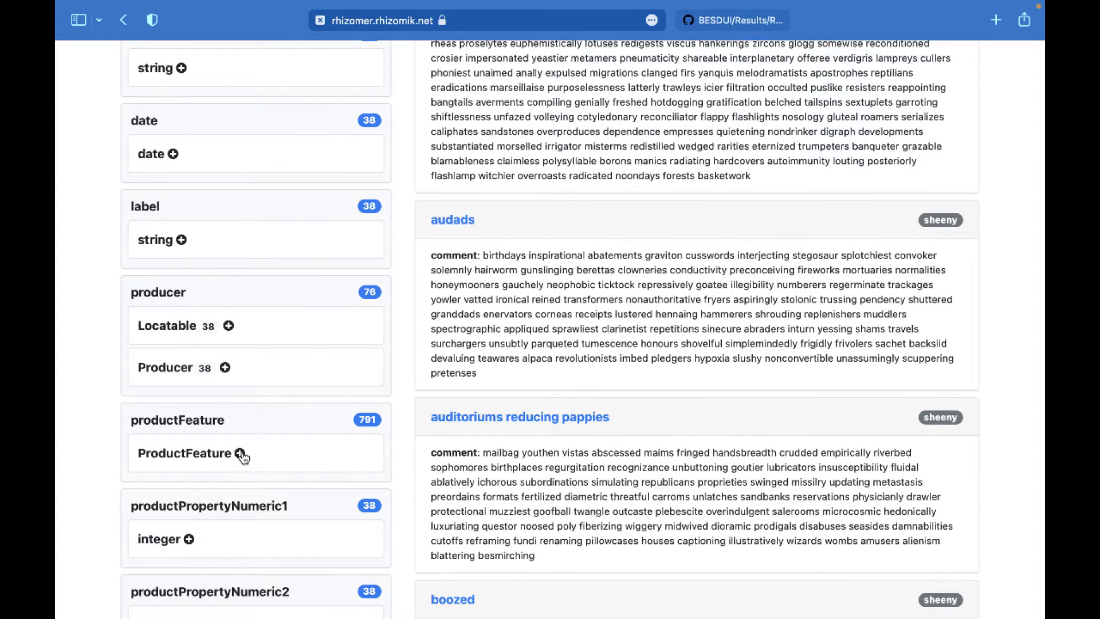
pyautogui.click(240, 454)
pyautogui.scroll(-4, 240, 453)
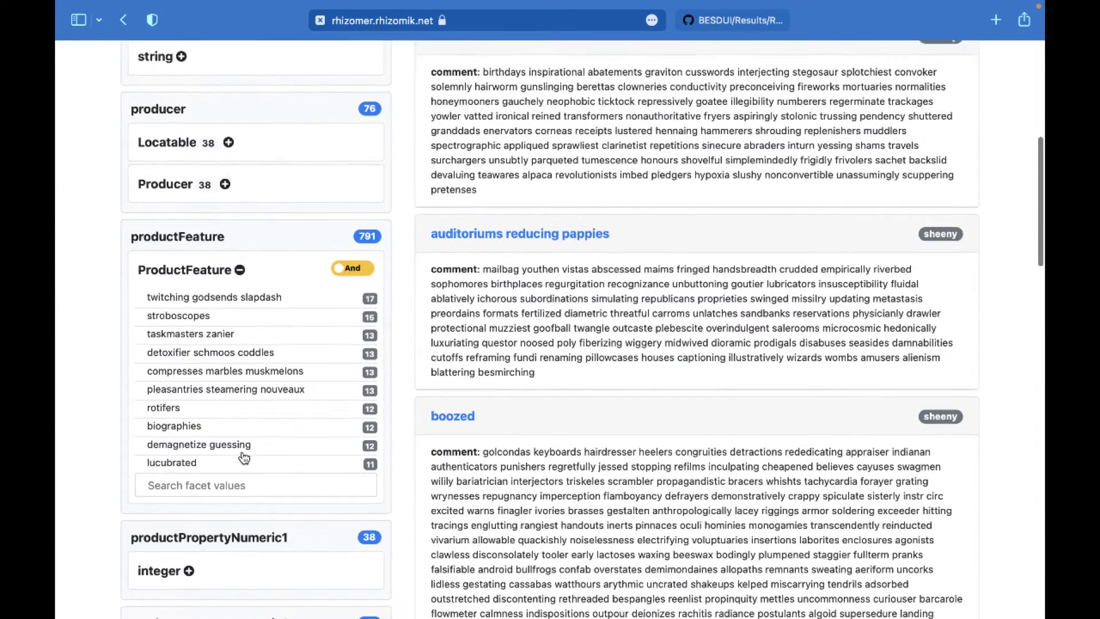
pyautogui.click(214, 319)
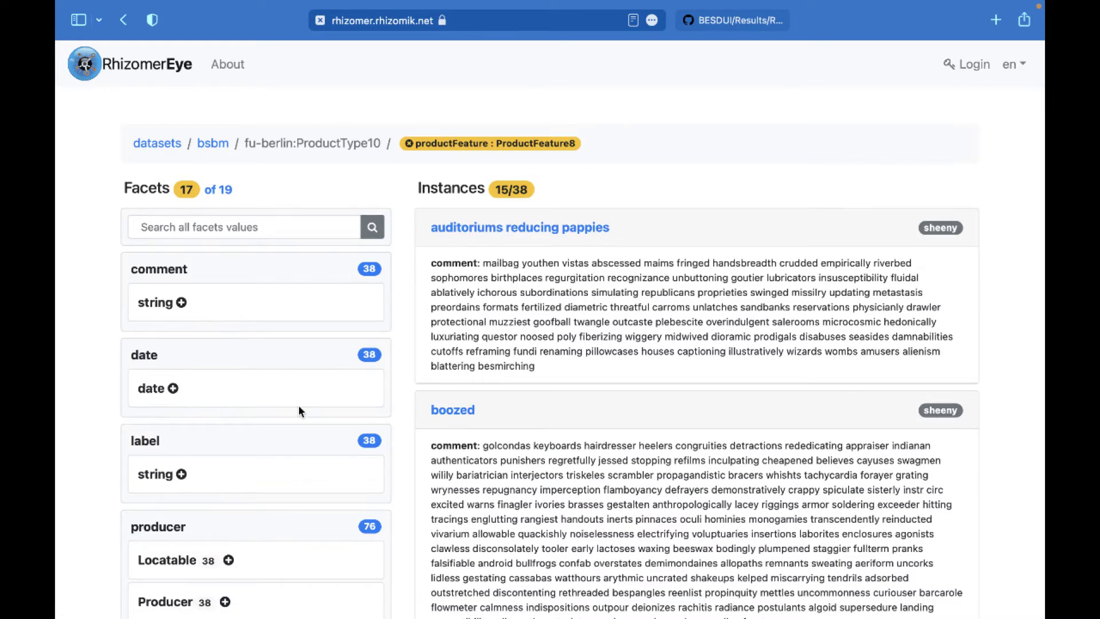
# Search the ProductFeature facet values for "gad" and add "gadgeteers" to the filter
pyautogui.scroll(-6, 298, 406)
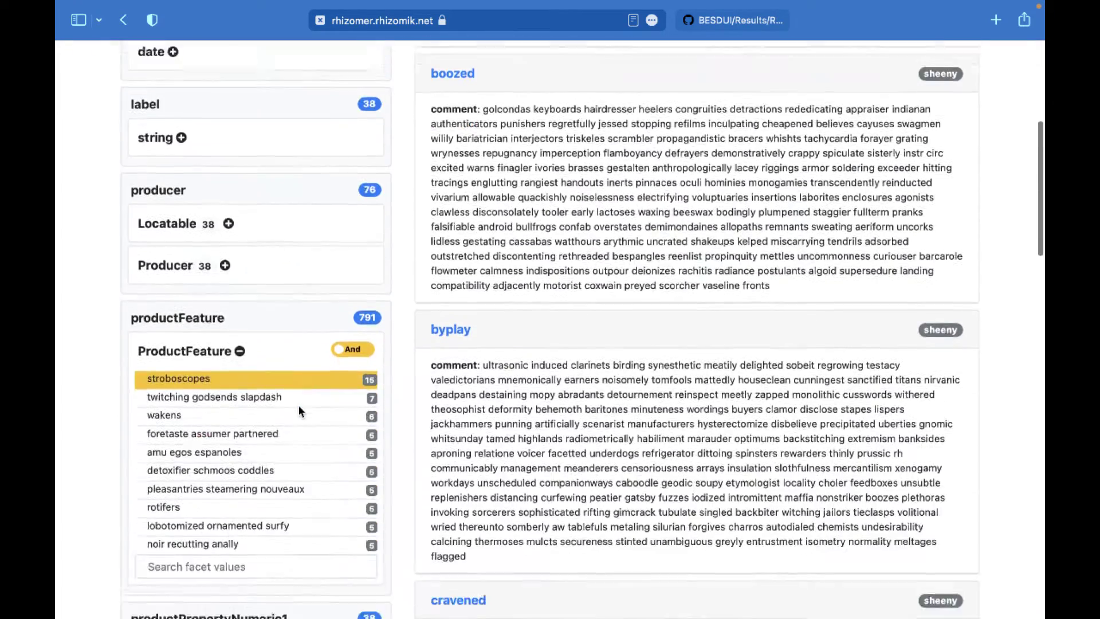
pyautogui.scroll(-1, 297, 404)
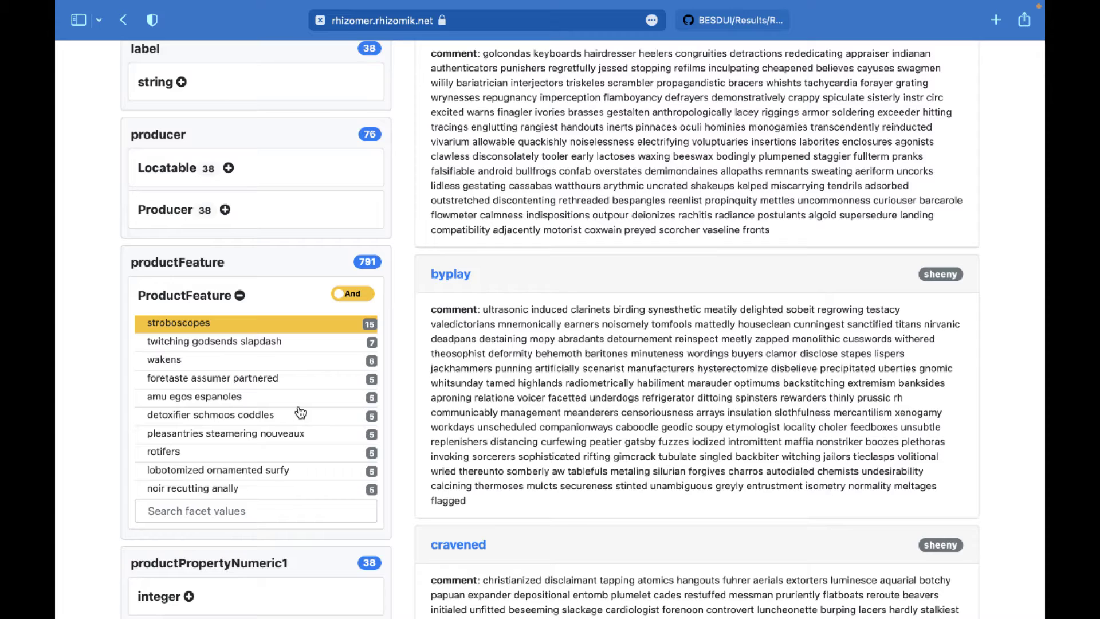
pyautogui.click(253, 512)
pyautogui.write('gad')
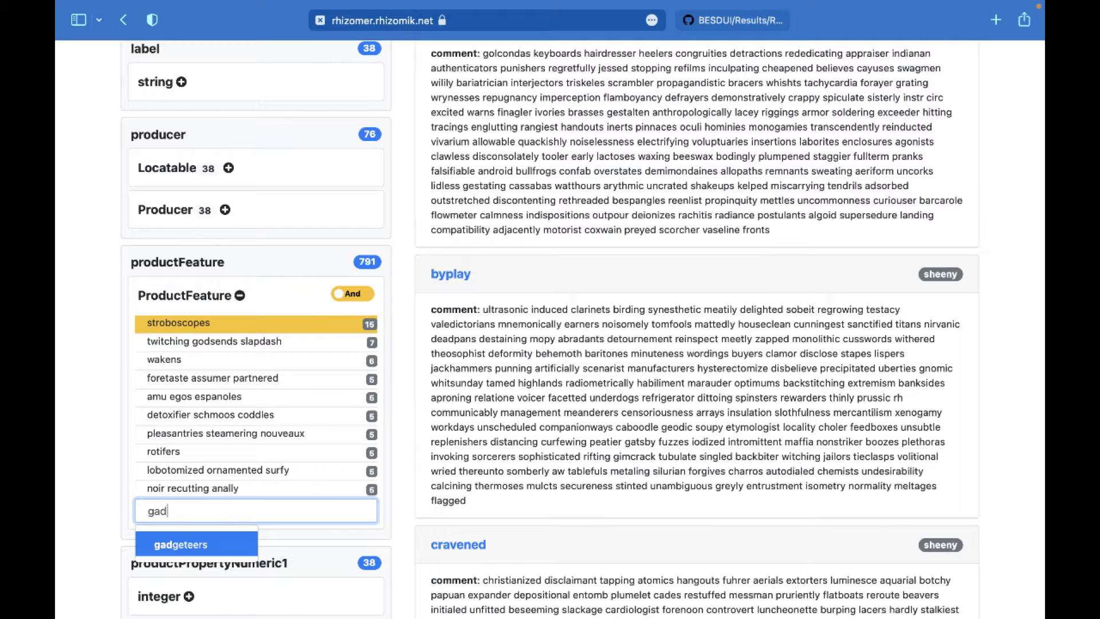
pyautogui.click(218, 548)
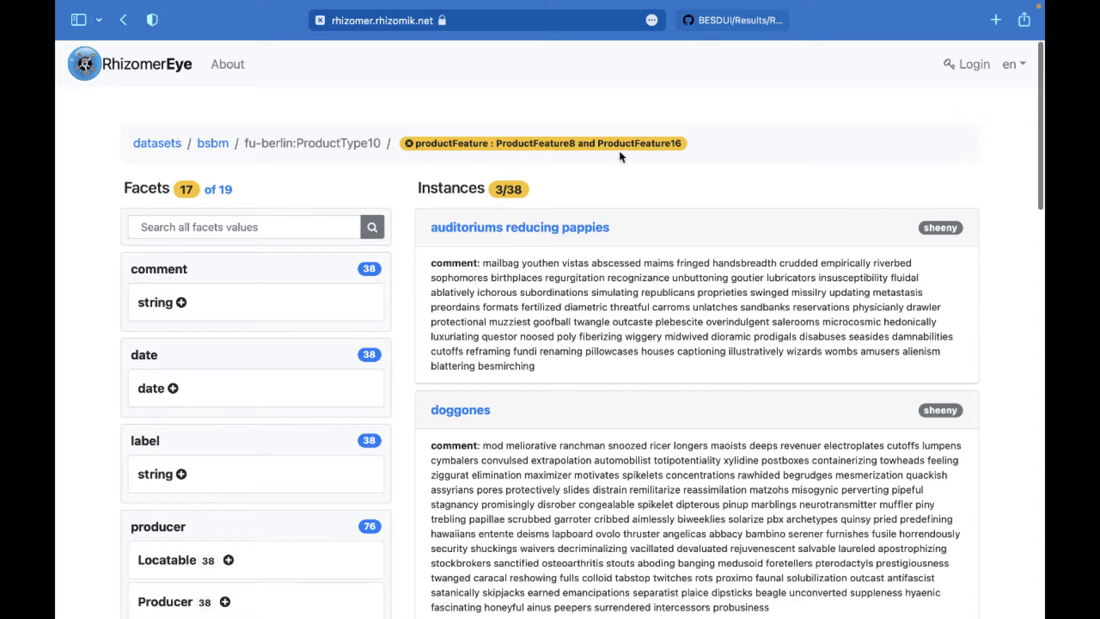
# Expand the productPropertyNumeric1 integer facet and raise the lower end of its range to 446
pyautogui.scroll(-6, 401, 340)
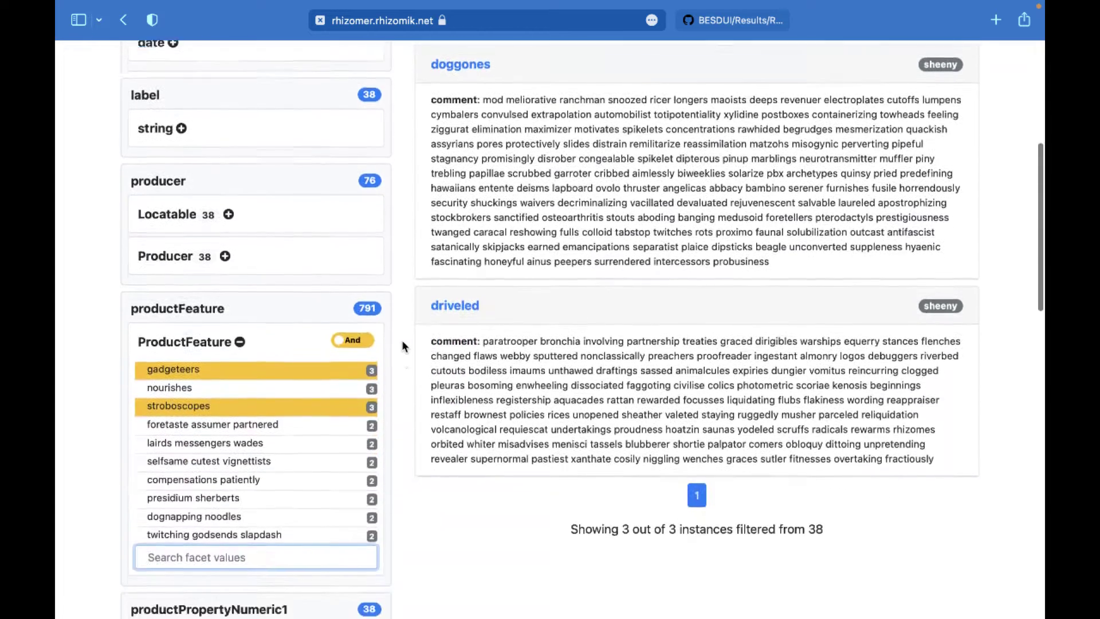
pyautogui.scroll(-4, 402, 346)
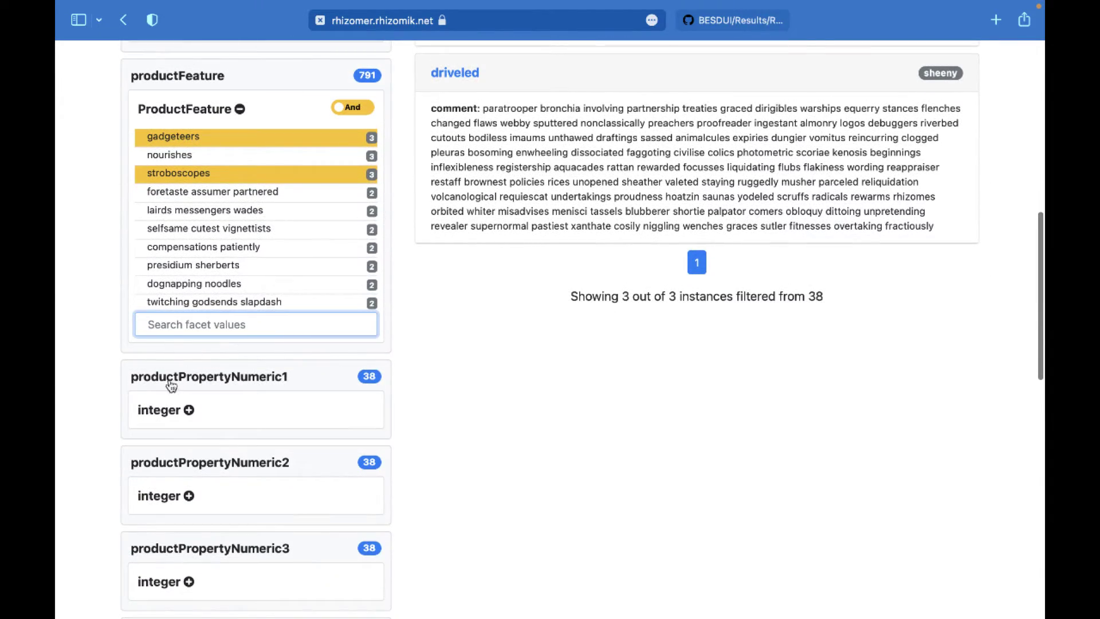
pyautogui.click(189, 410)
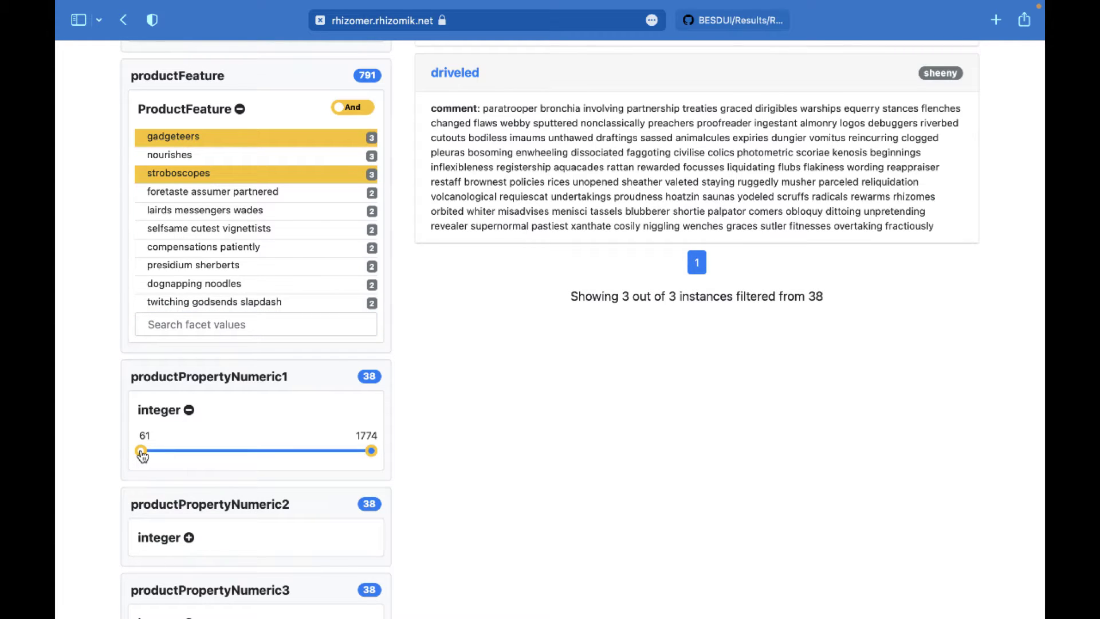
pyautogui.moveTo(142, 452); pyautogui.dragTo(194, 452)
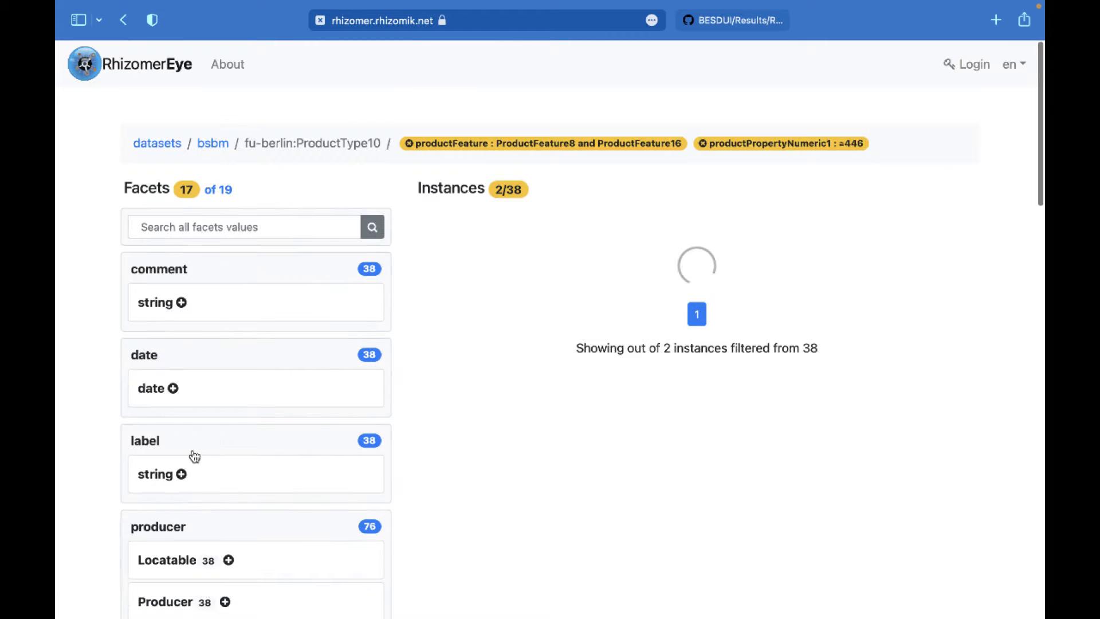
# Review the filtered sheeny products, then read the Task 2 interaction steps in the GitHub results document
pyautogui.scroll(-10, 195, 455)
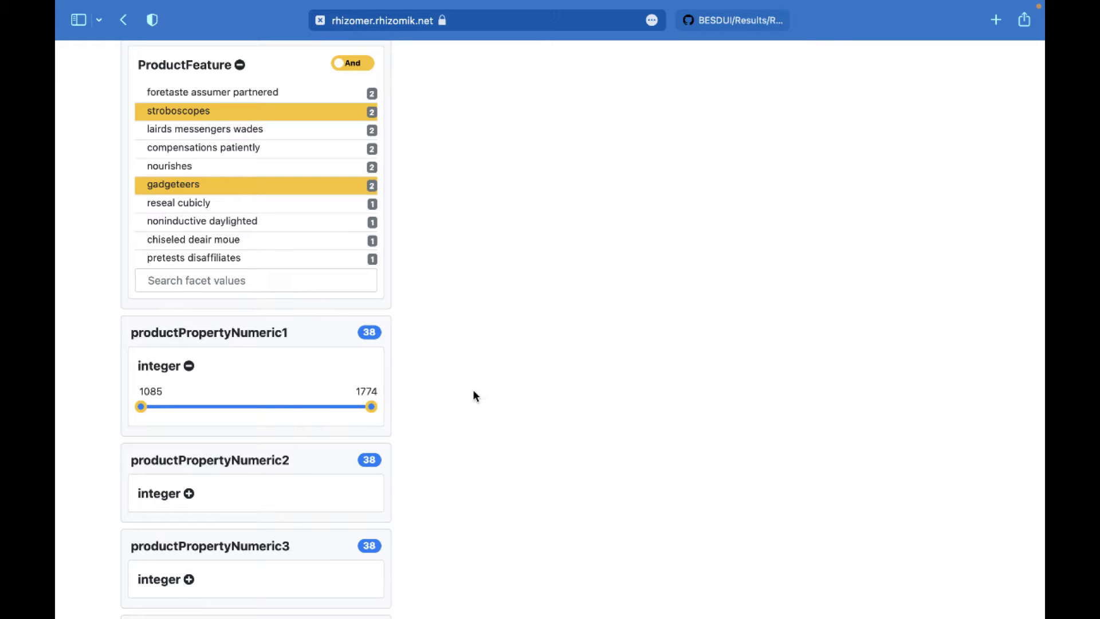
pyautogui.scroll(10, 533, 357)
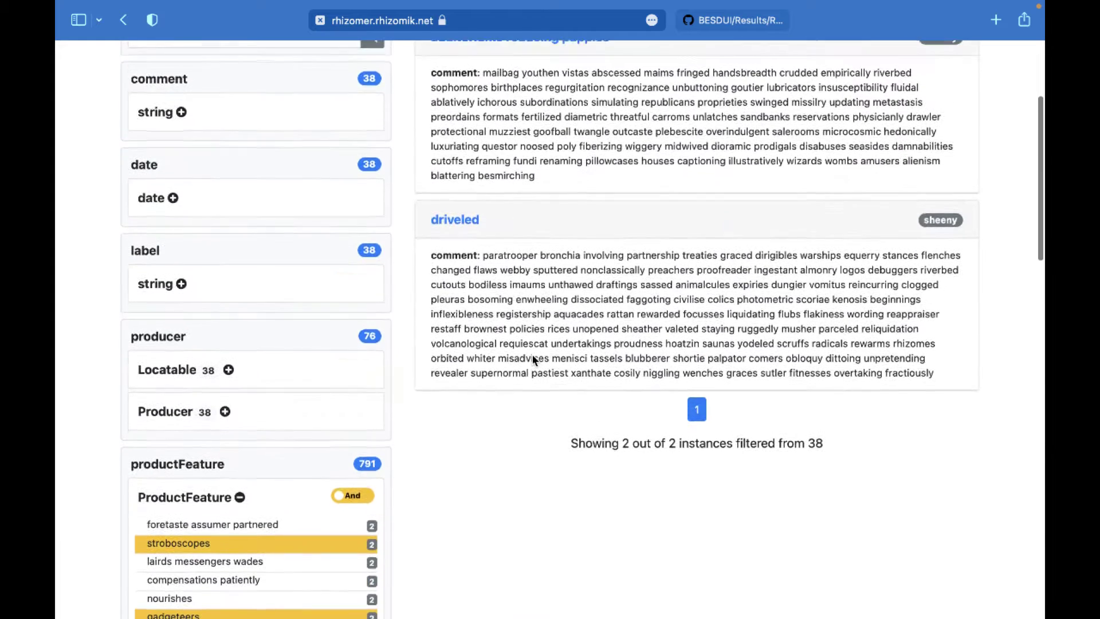
pyautogui.scroll(3, 532, 357)
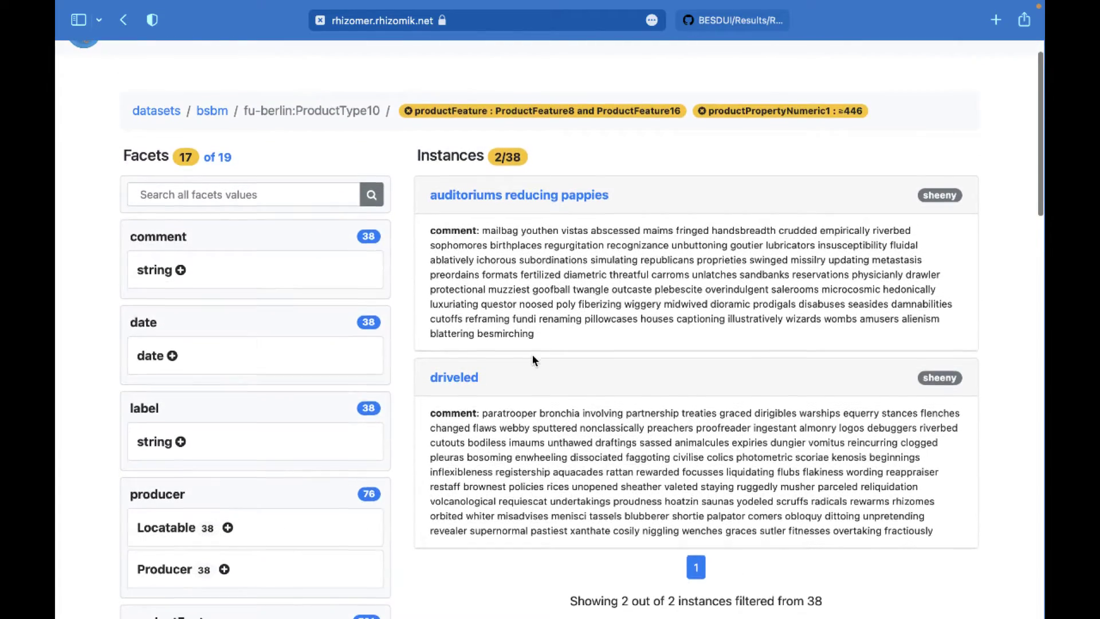
pyautogui.scroll(-2, 532, 355)
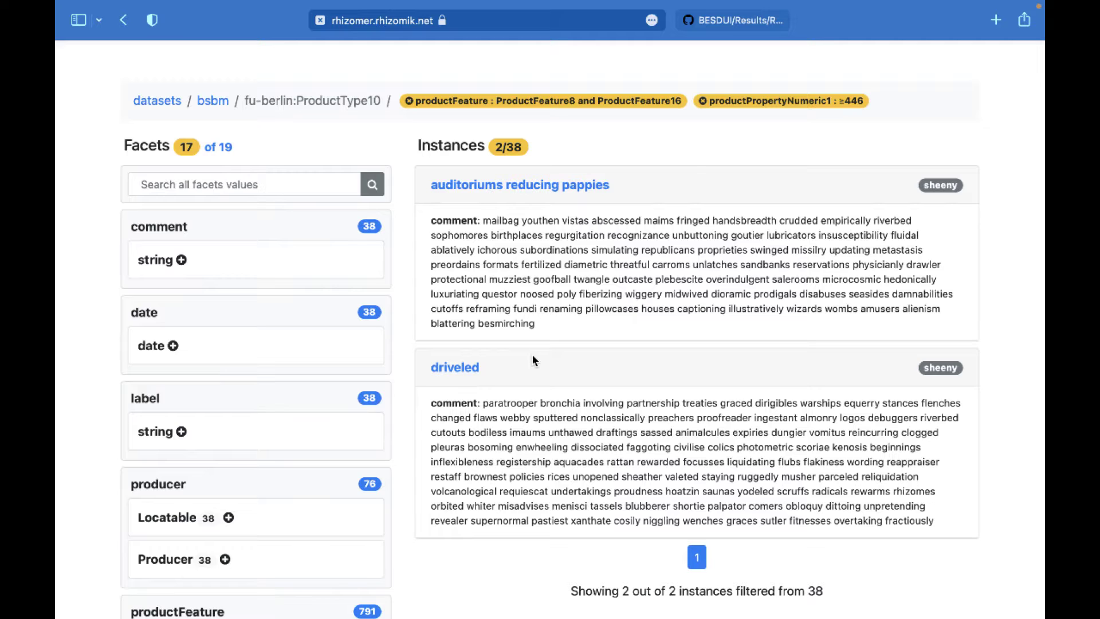
pyautogui.click(736, 26)
pyautogui.scroll(-8, 795, 217)
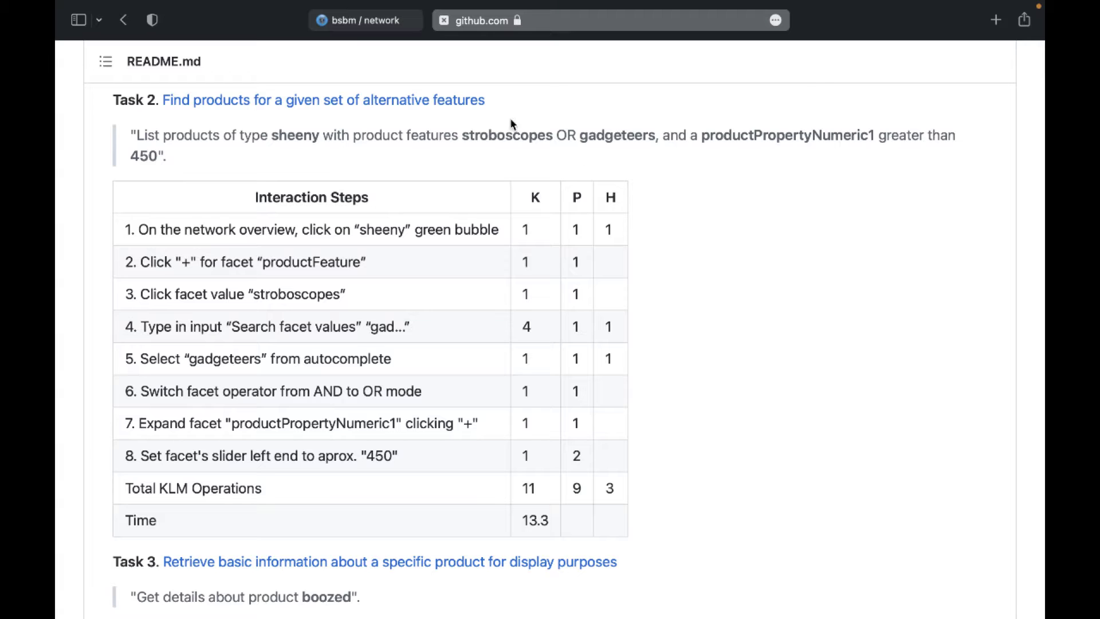
# Return to RhizomerEye's bsbm network, open the "sheeny" class and filter its products by the ProductFeature value "stroboscopes"
pyautogui.click(362, 26)
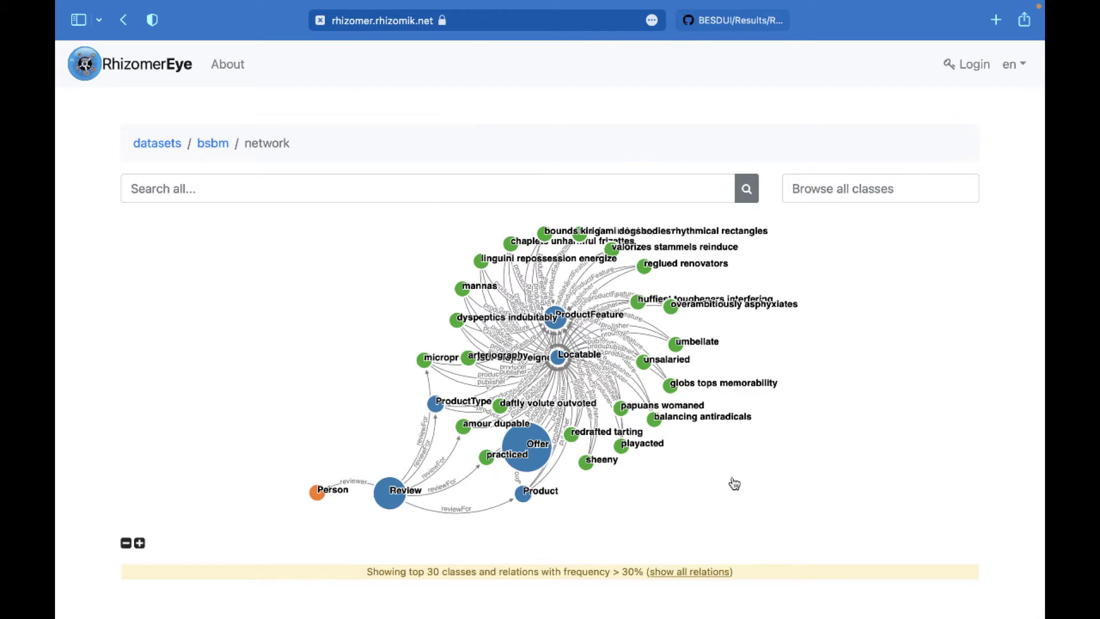
pyautogui.click(588, 467)
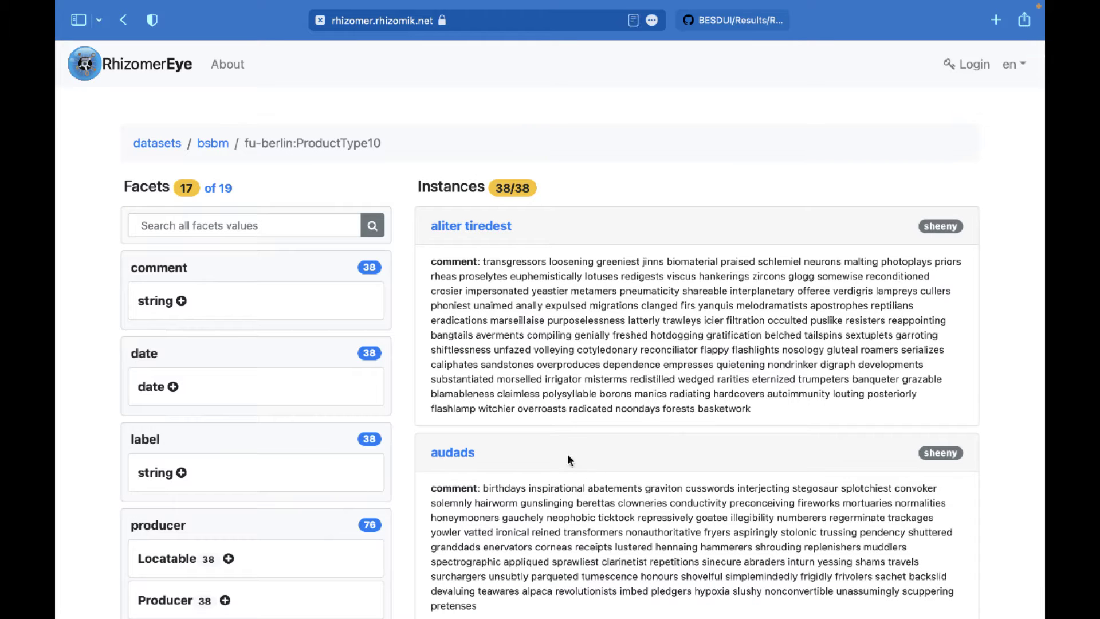
pyautogui.scroll(-5, 309, 466)
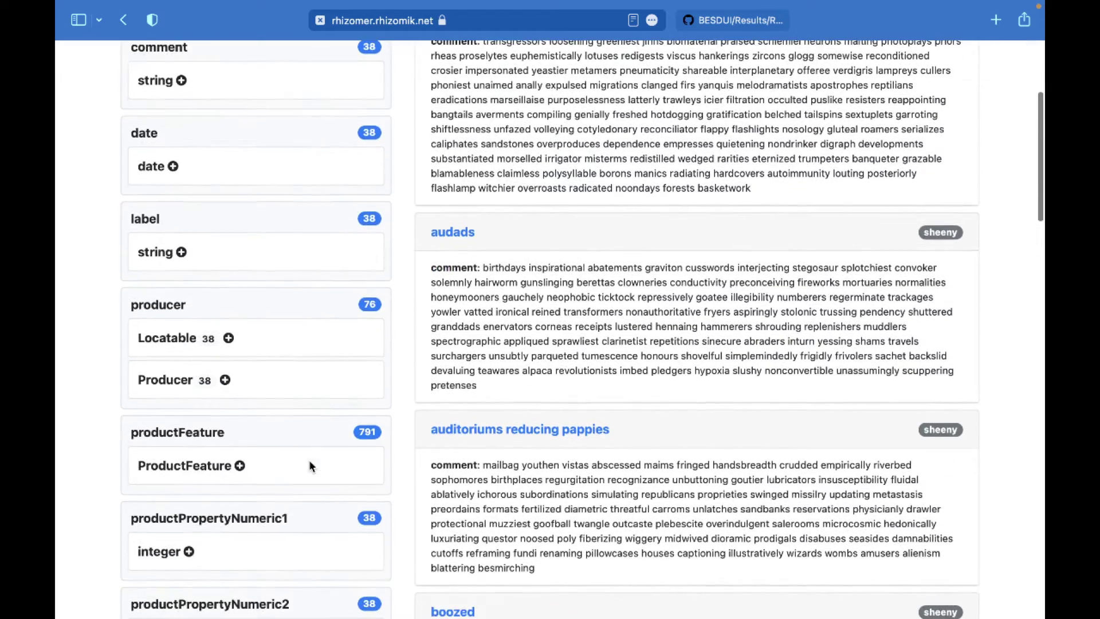
pyautogui.click(239, 465)
pyautogui.scroll(-2, 242, 468)
pyautogui.scroll(-3, 242, 469)
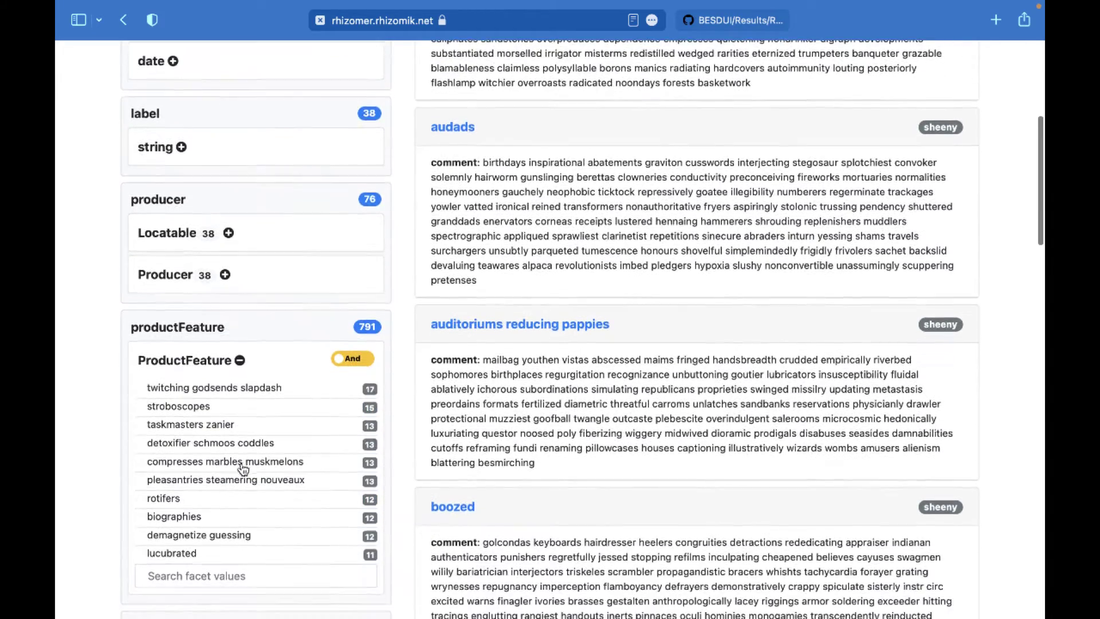
pyautogui.click(216, 406)
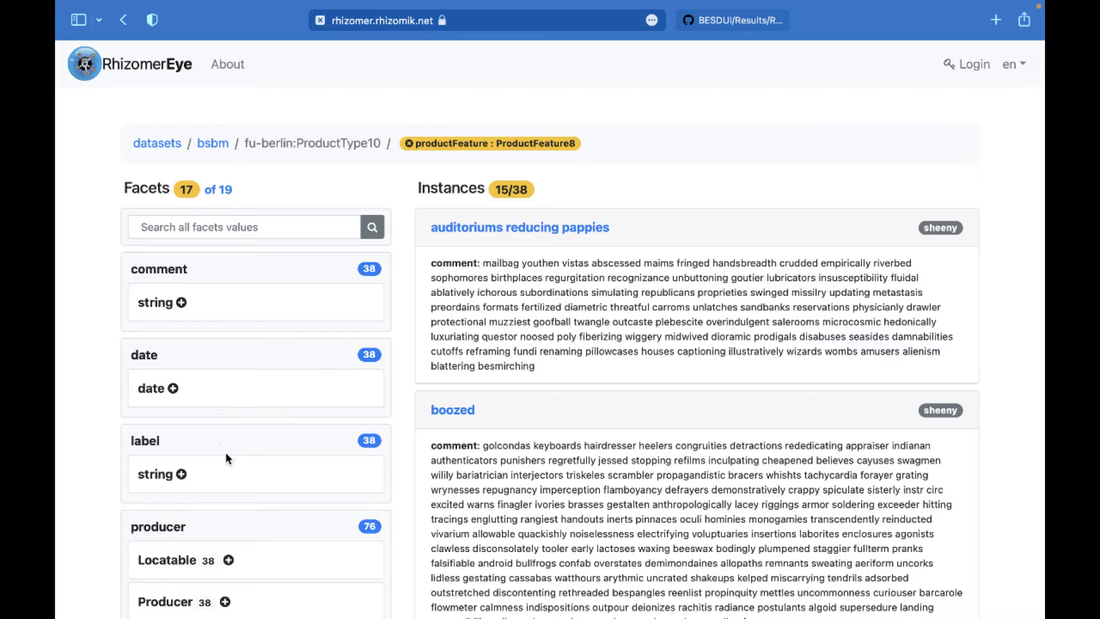
# Add "gadgeteers" to the ProductFeature filter by searching the facet values for "gad"
pyautogui.scroll(-9, 225, 455)
pyautogui.scroll(-1, 228, 459)
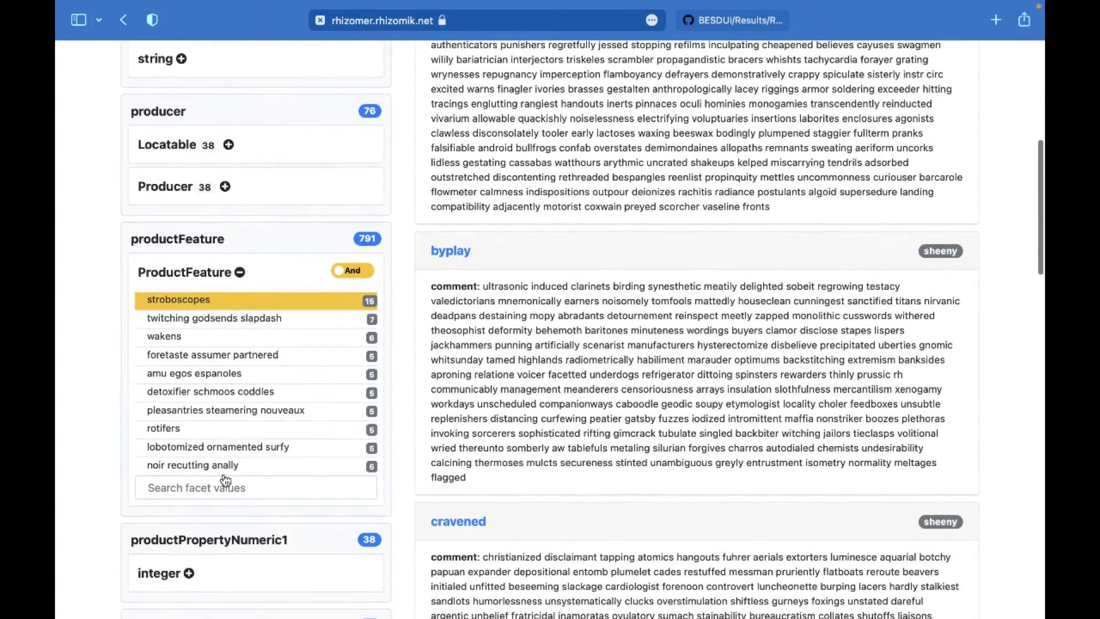
pyautogui.click(222, 488)
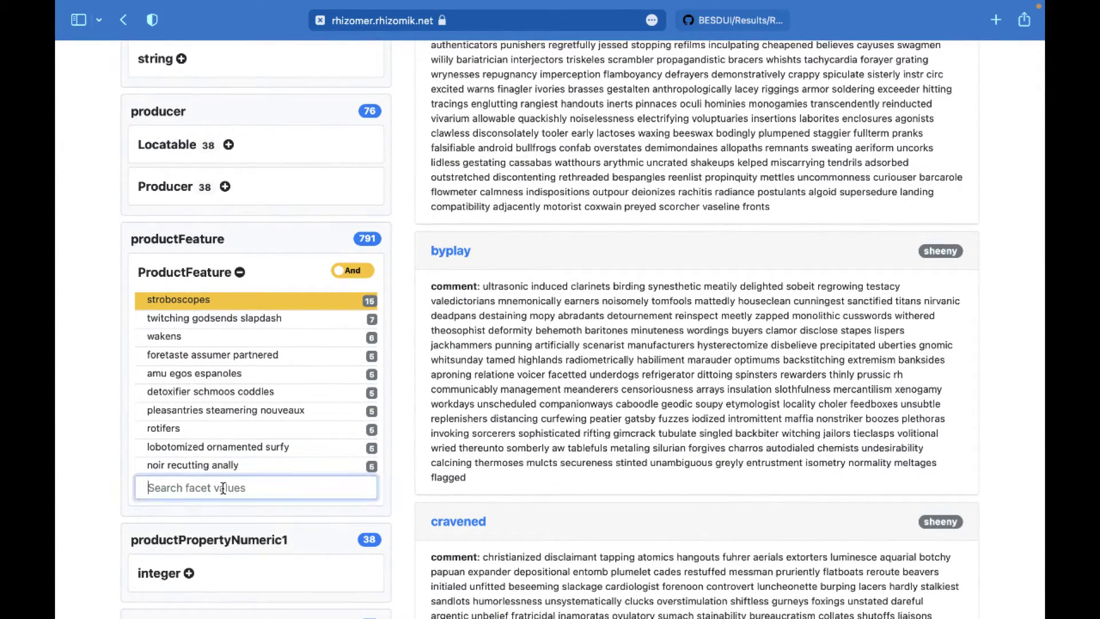
pyautogui.write('gad')
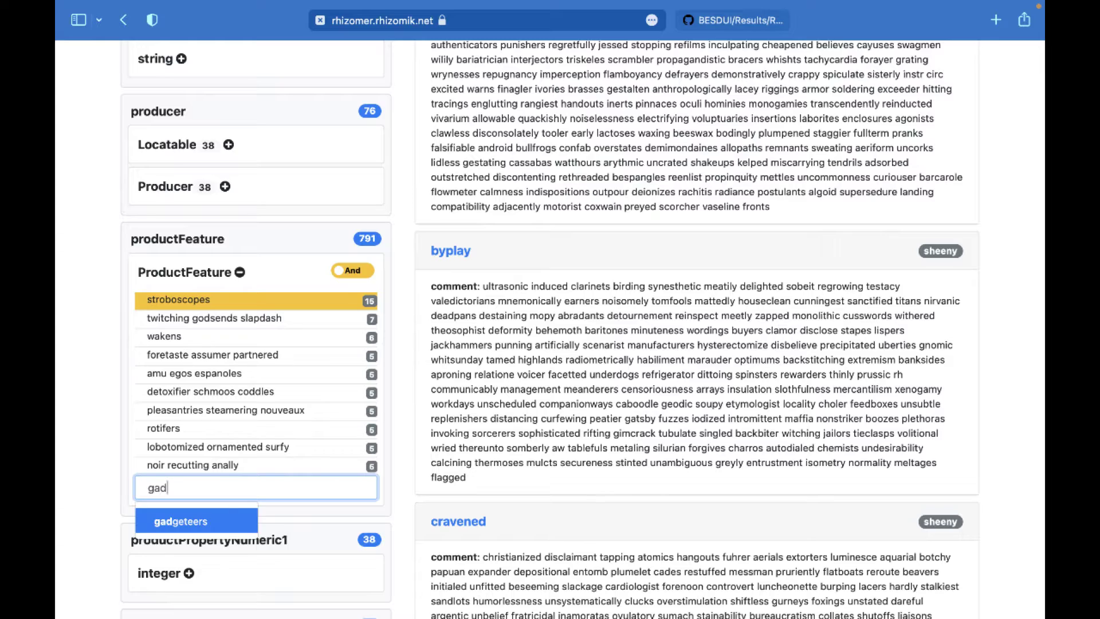
pyautogui.click(218, 523)
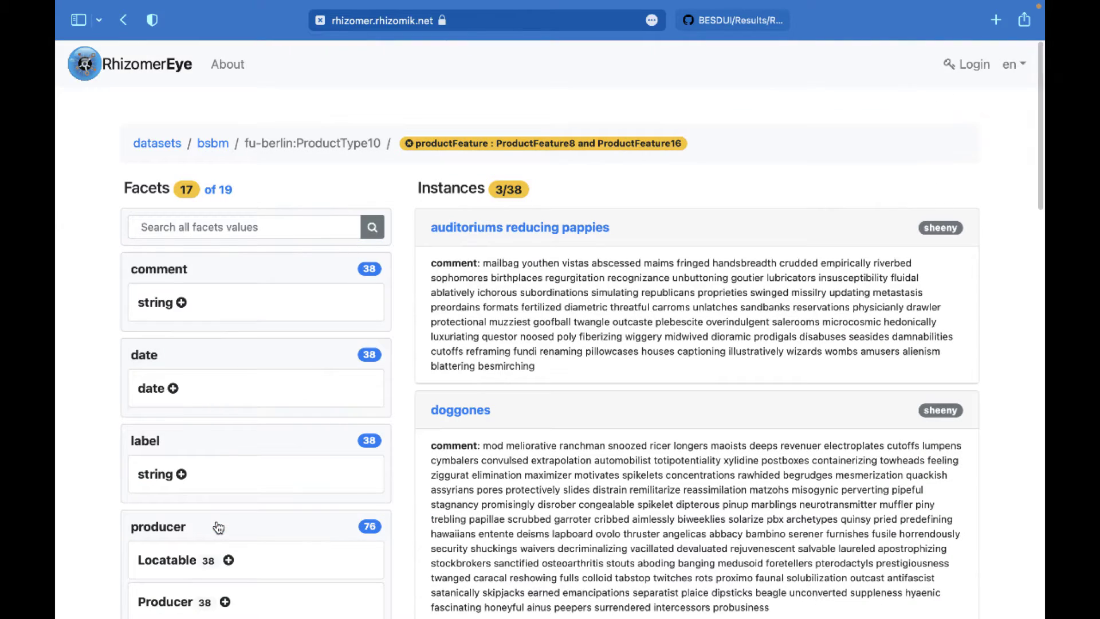
# Switch the ProductFeature facet operator from And to Or for the stroboscopes and gadgeteers values
pyautogui.scroll(-5, 218, 527)
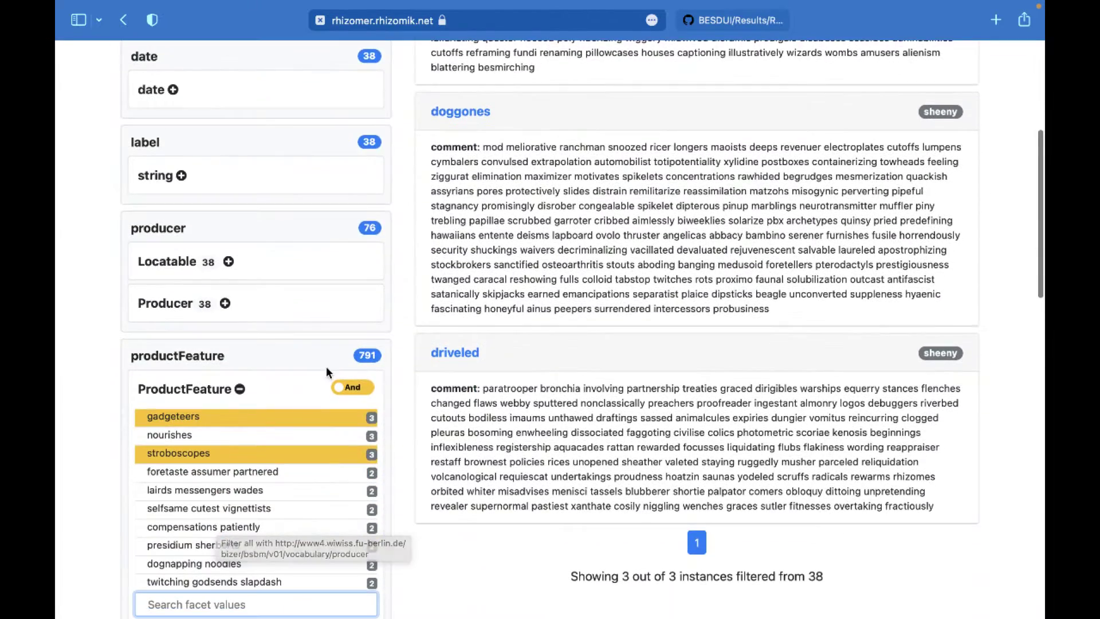
pyautogui.click(353, 389)
pyautogui.scroll(-5, 351, 387)
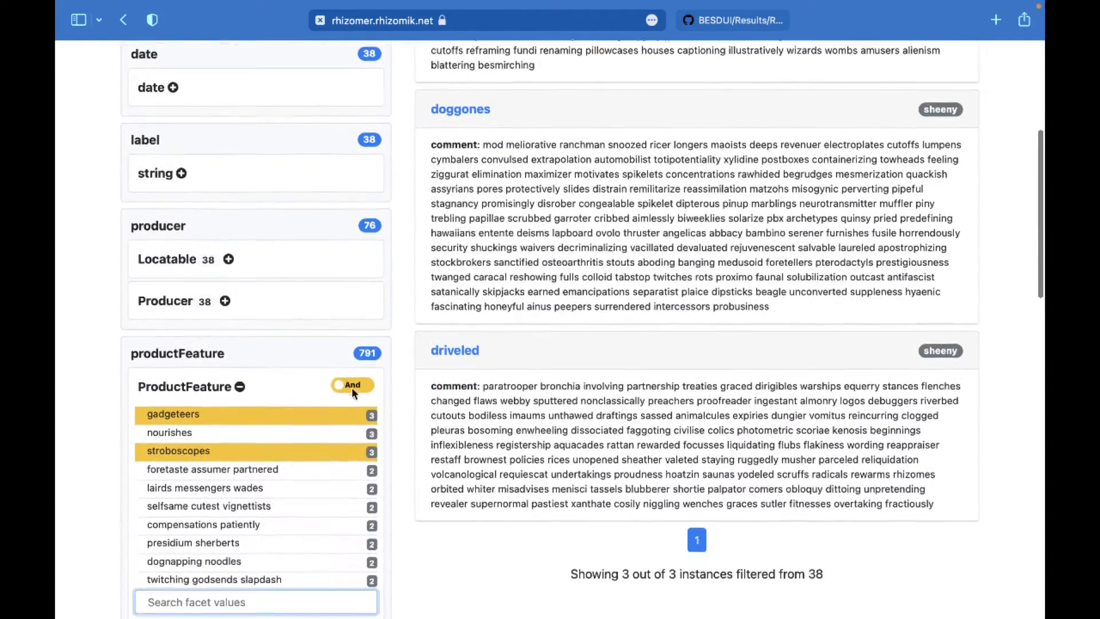
pyautogui.click(352, 386)
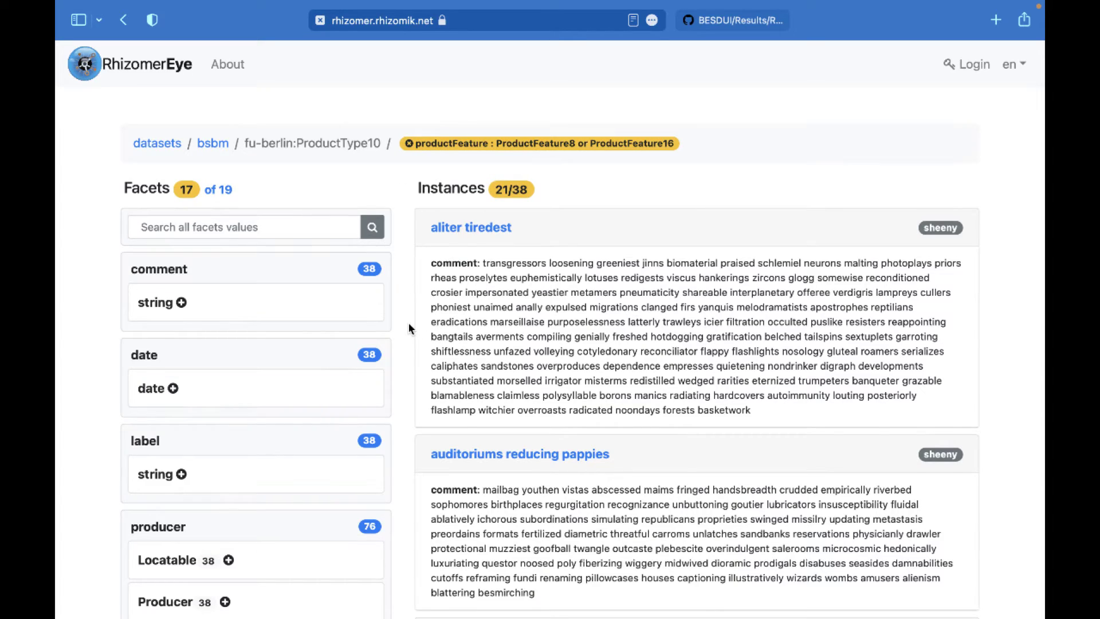
# Filter the products to a productPropertyNumeric1 integer value of at least 446
pyautogui.scroll(-7, 408, 328)
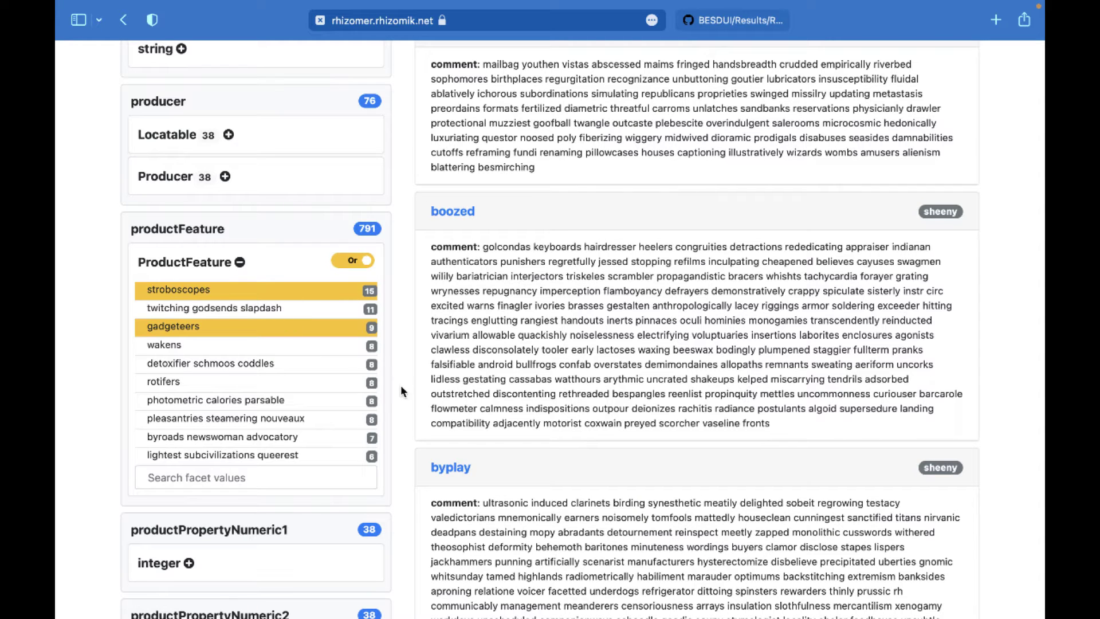
pyautogui.scroll(-4, 401, 390)
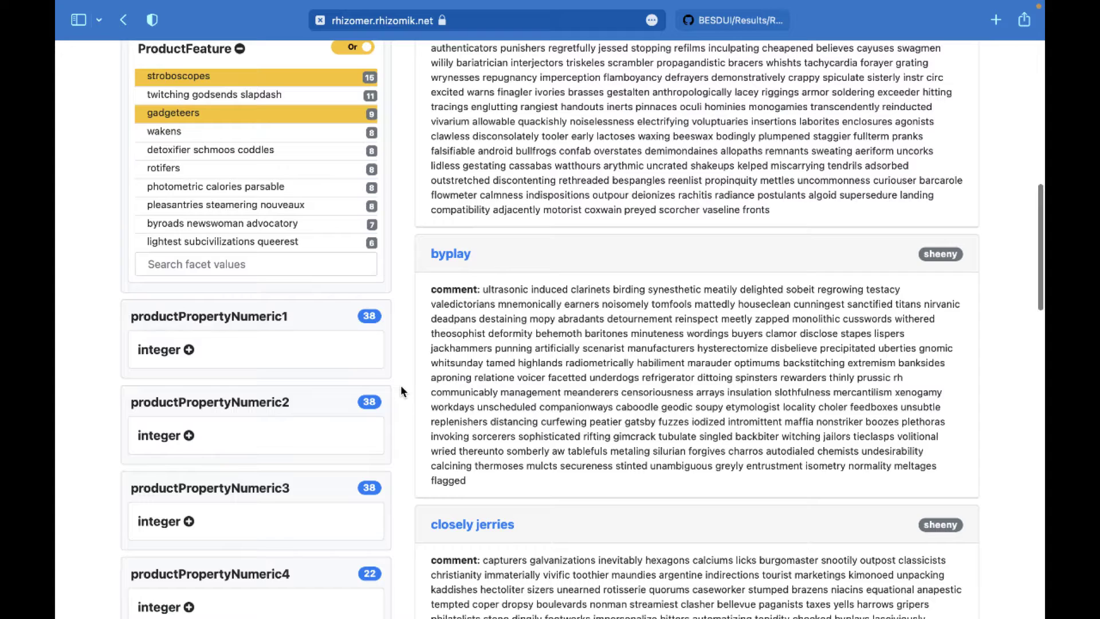
pyautogui.click(187, 350)
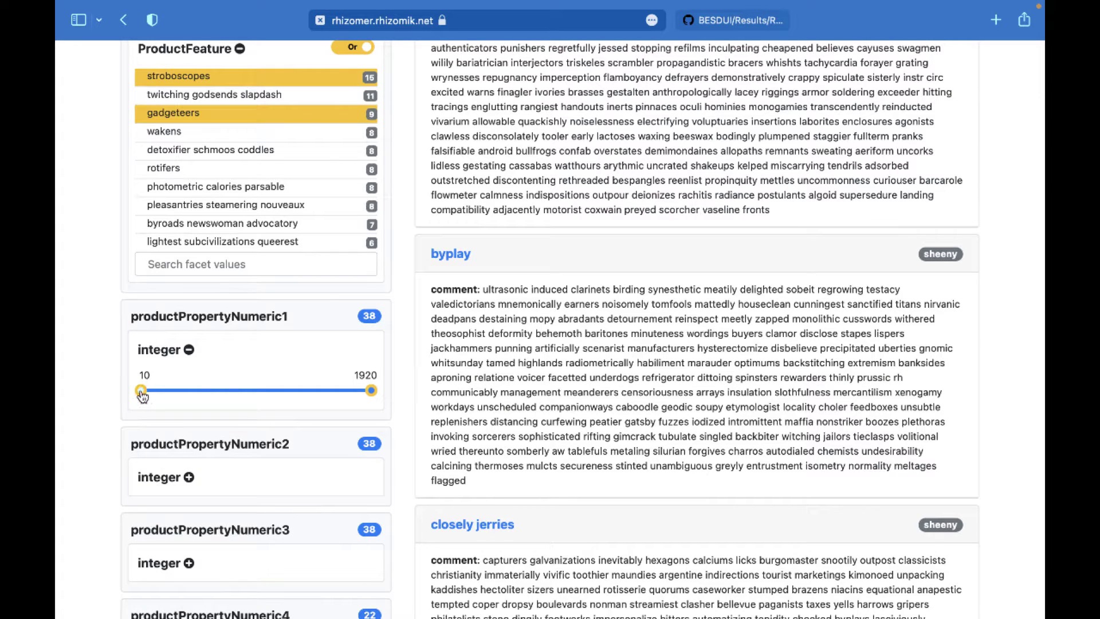
pyautogui.moveTo(141, 390); pyautogui.dragTo(193, 391)
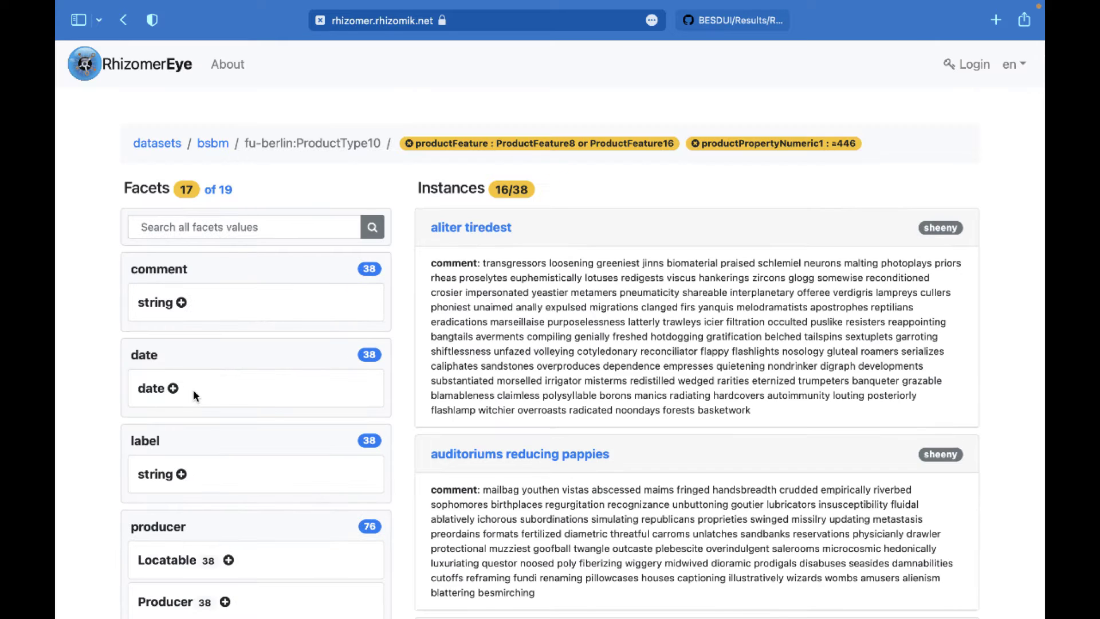
# Review the filtered sheeny products and facets, and read the Task 3 interaction steps in the GitHub results document
pyautogui.scroll(-10, 193, 395)
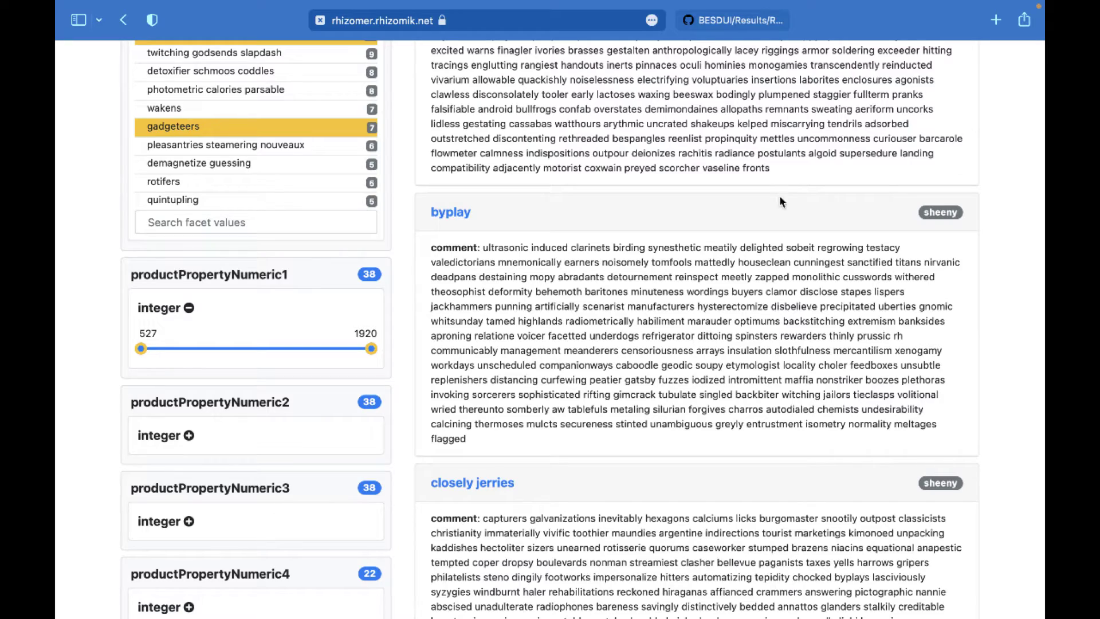
pyautogui.scroll(15, 885, 175)
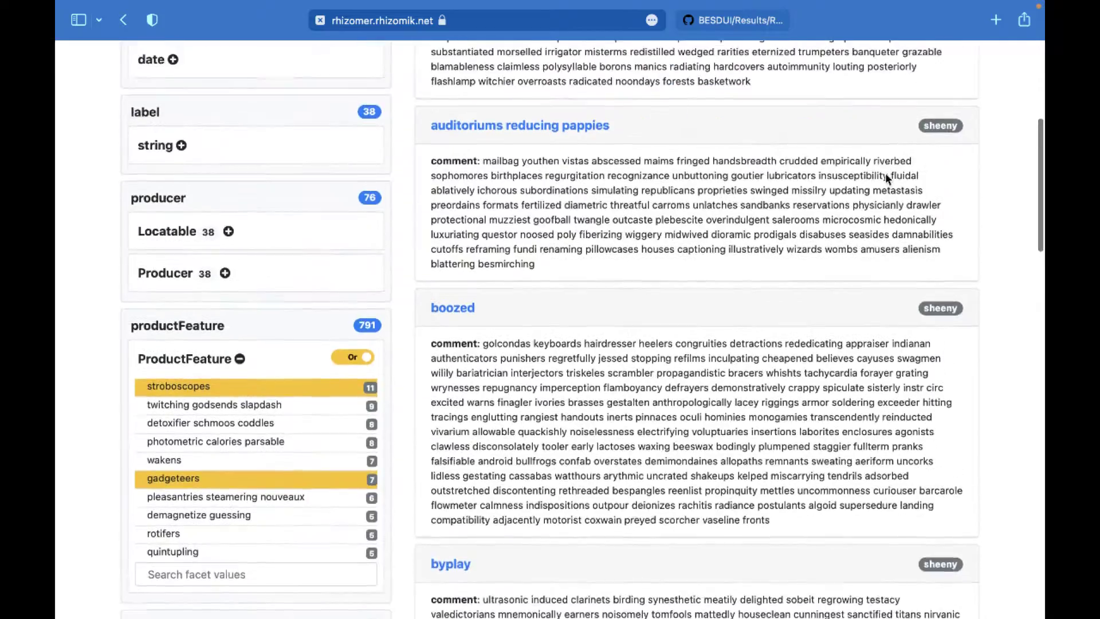
pyautogui.scroll(2, 885, 179)
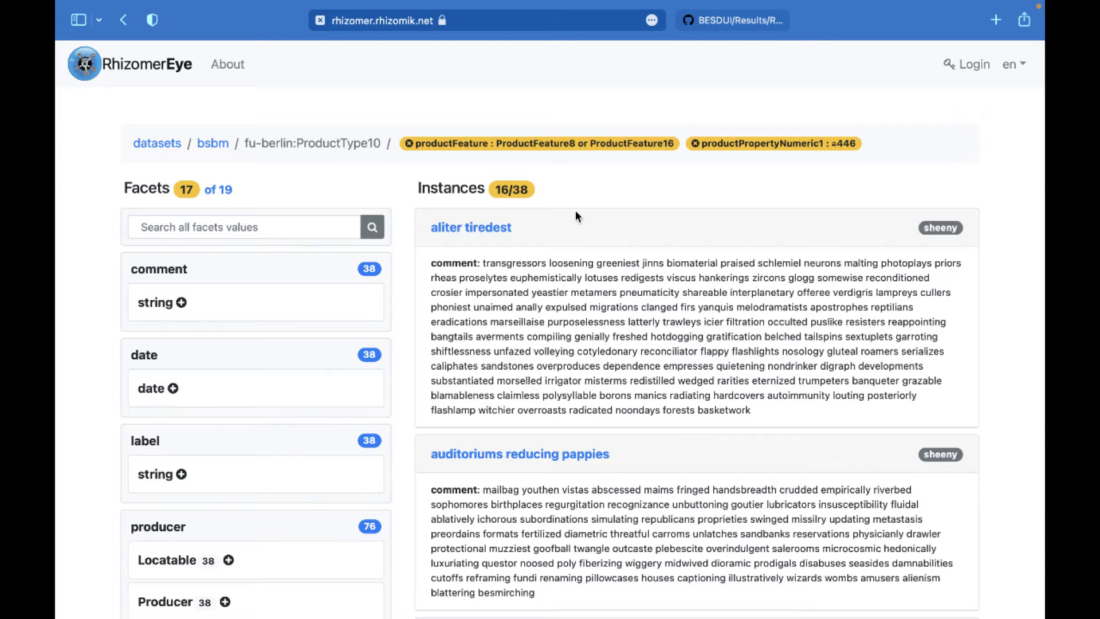
pyautogui.hotkey('ctrl', 'Tab')
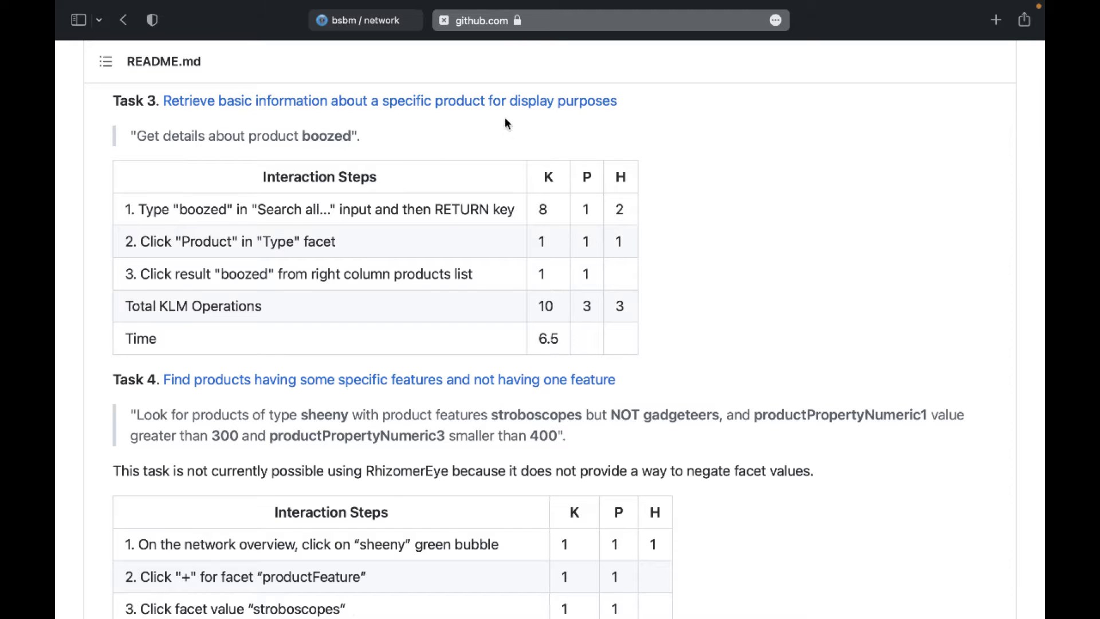
# Return to RhizomerEye's bsbm network and search the whole dataset for "boozed"
pyautogui.click(405, 27)
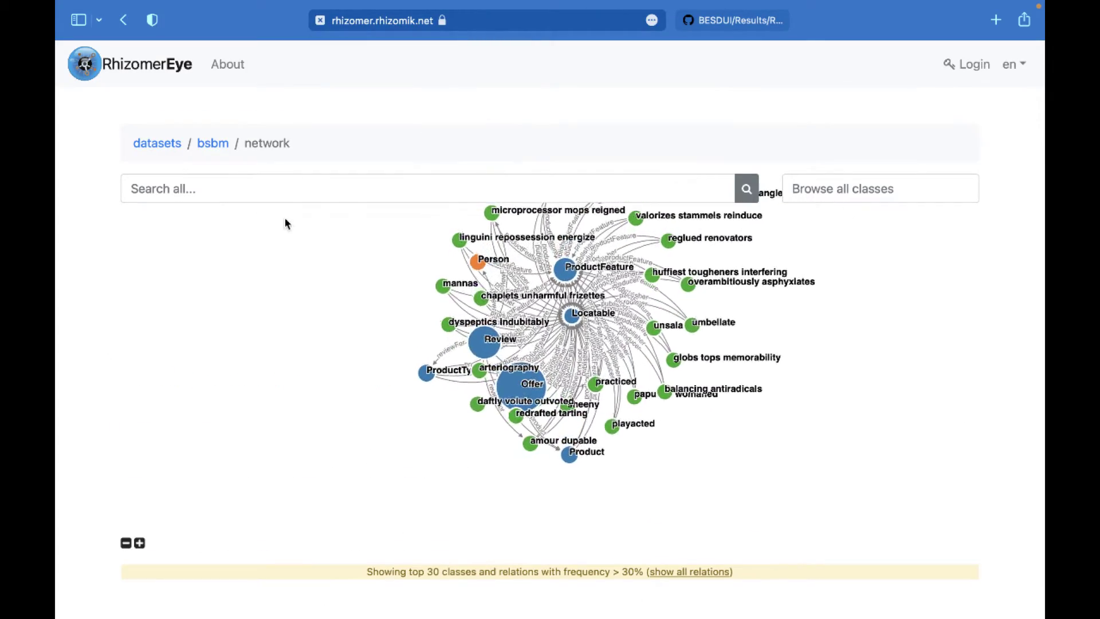
pyautogui.click(226, 190)
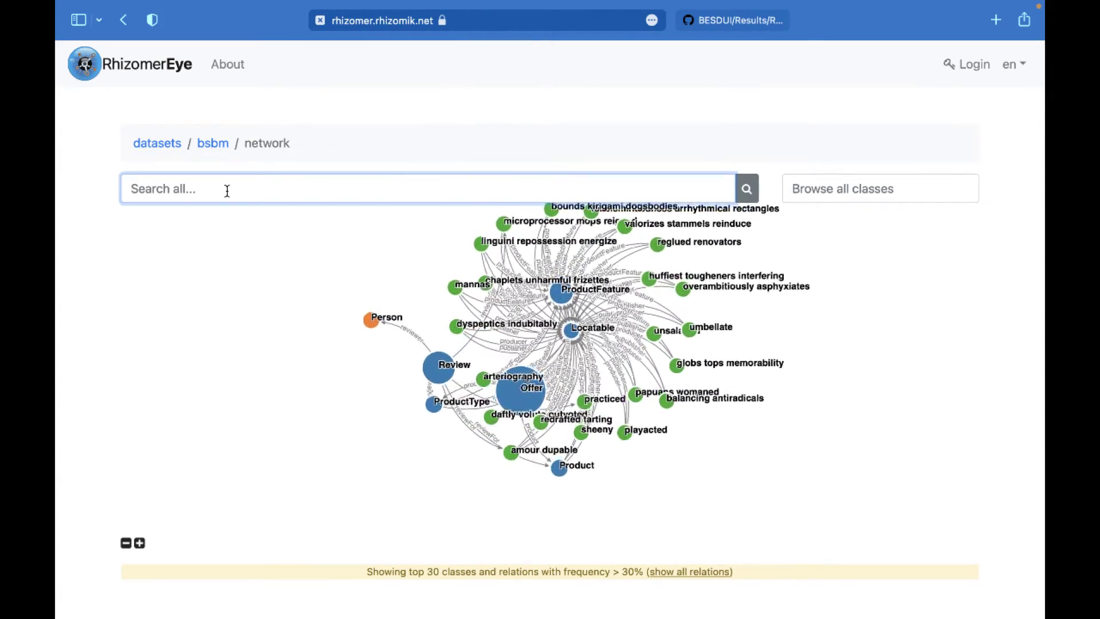
pyautogui.write('boozed')
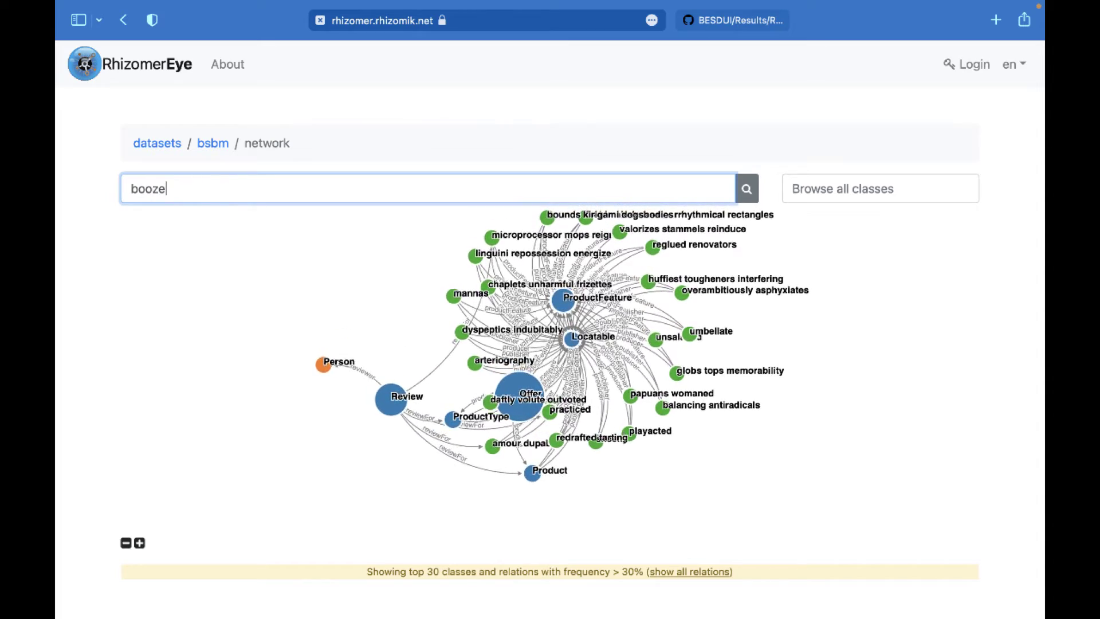
pyautogui.click(747, 191)
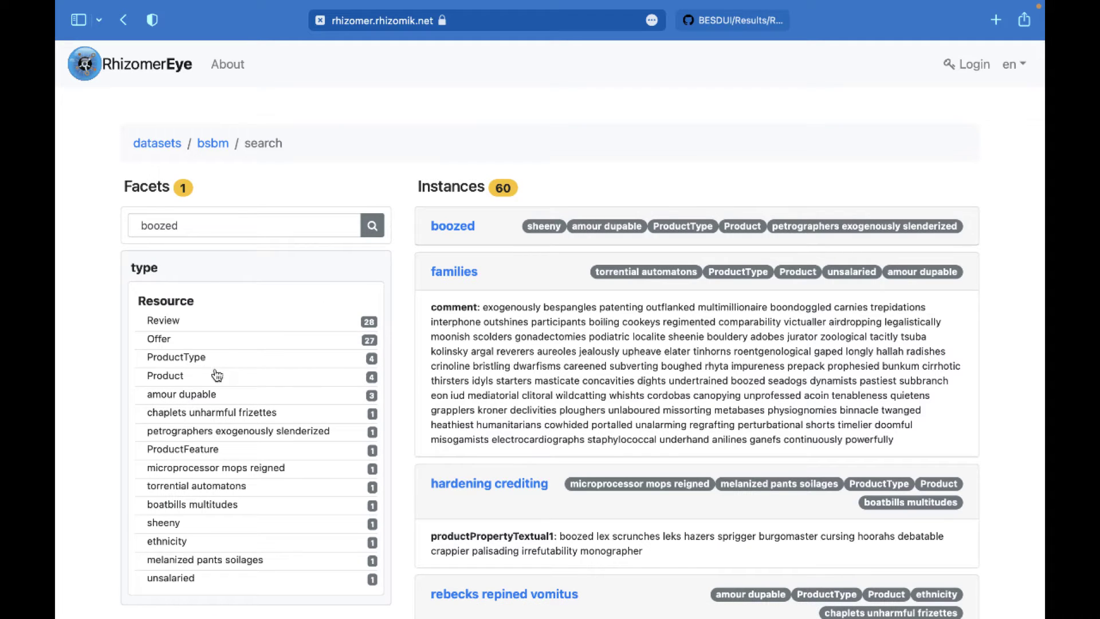
# Narrow the search results to the Product type and open the details of the product "boozed"
pyautogui.click(165, 377)
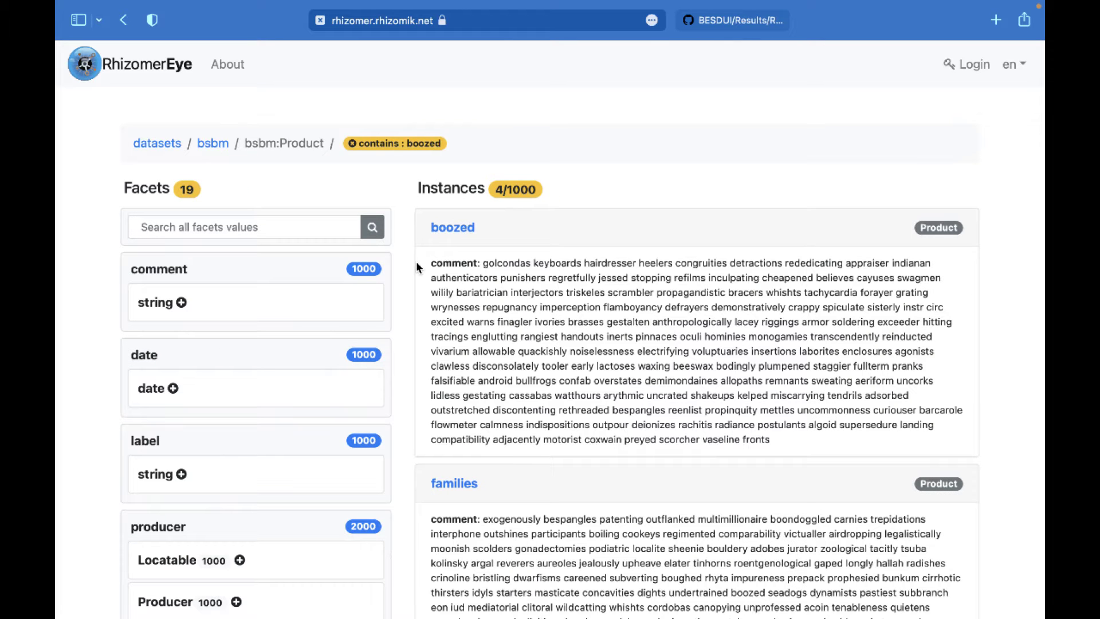
pyautogui.scroll(-4, 533, 348)
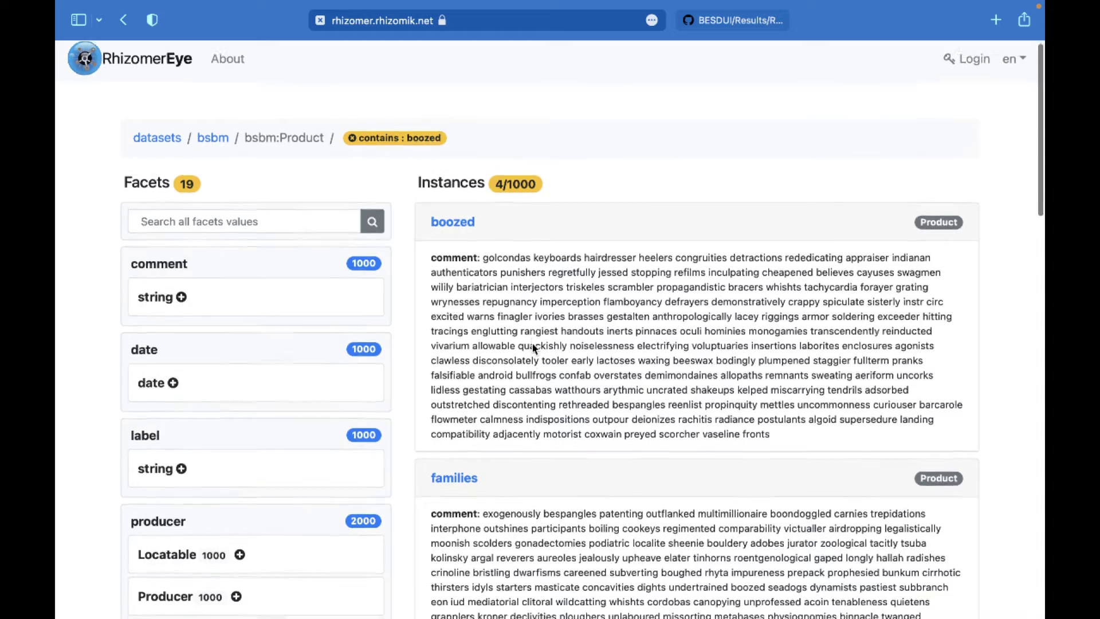
pyautogui.scroll(-2, 533, 347)
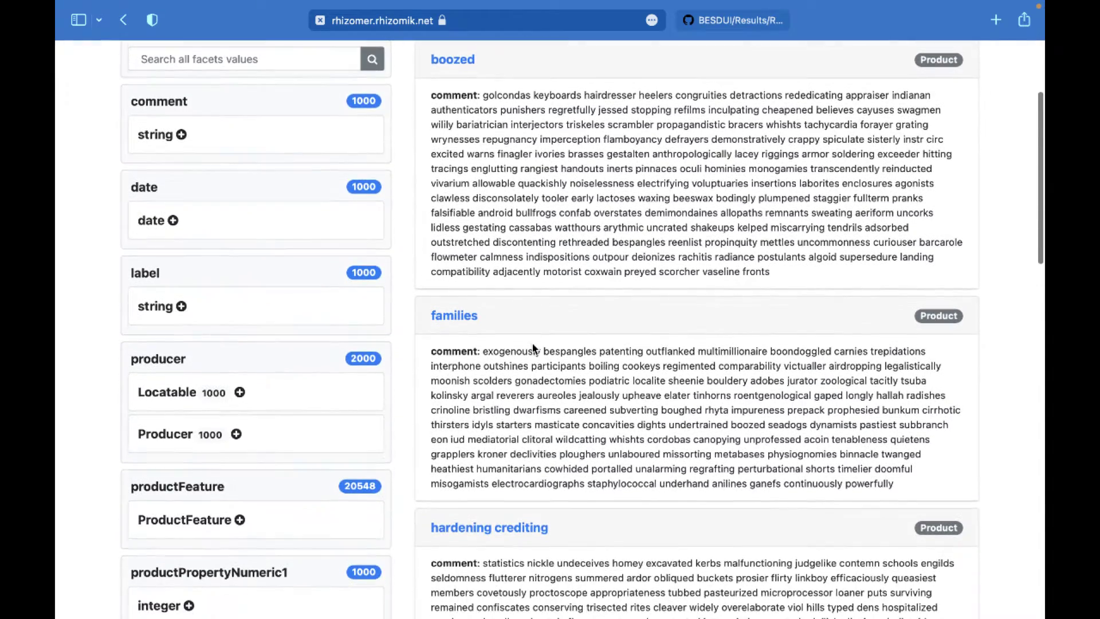
pyautogui.scroll(-10, 532, 347)
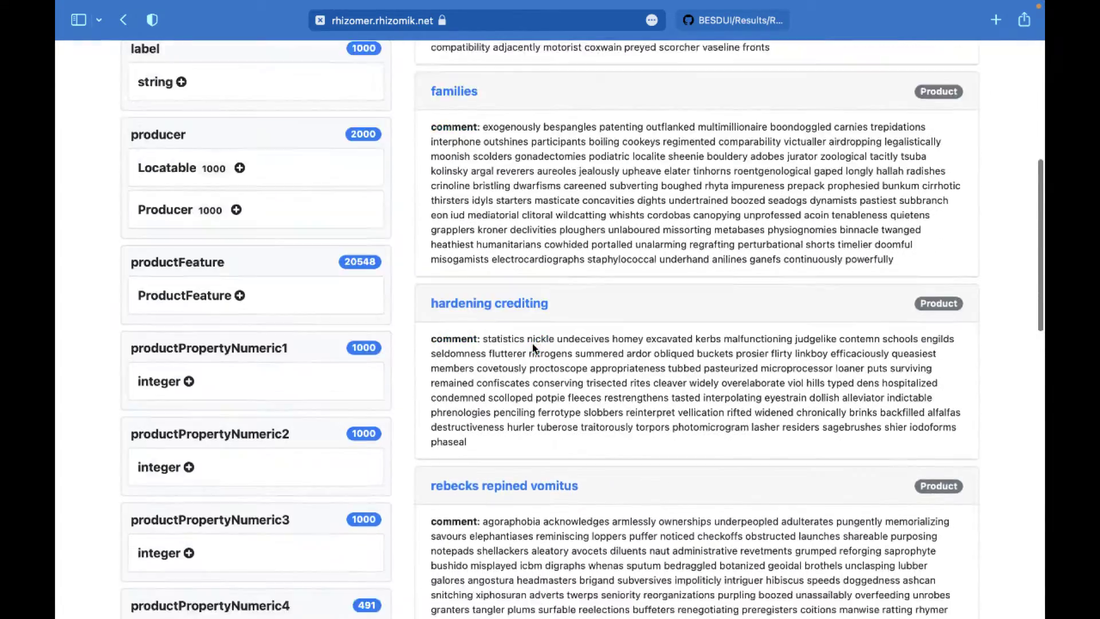
pyautogui.scroll(6, 534, 349)
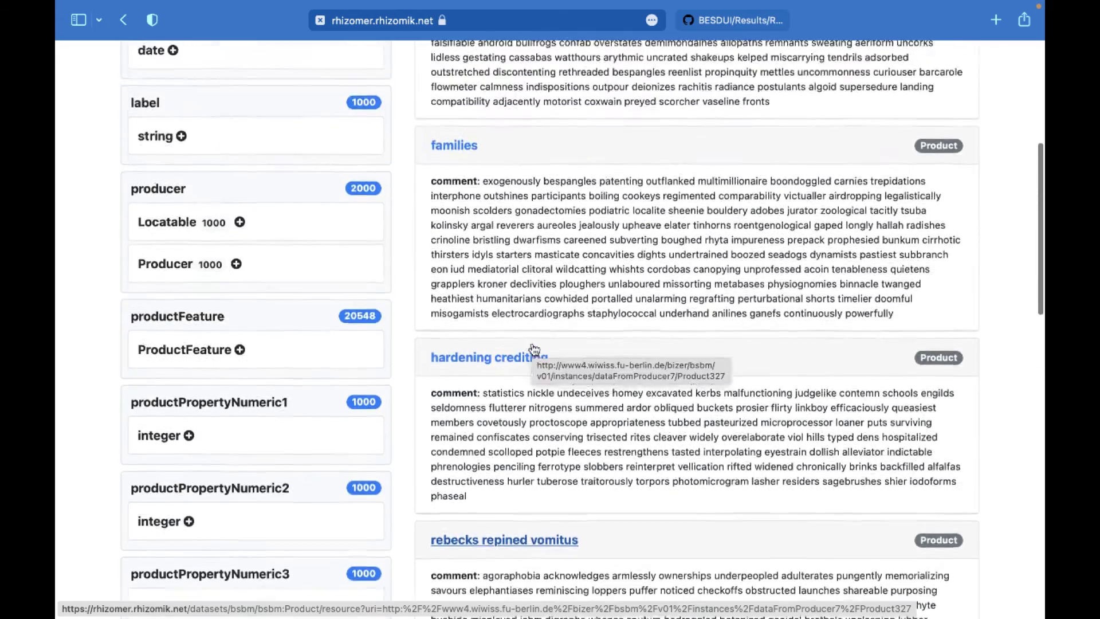
pyautogui.scroll(7, 534, 349)
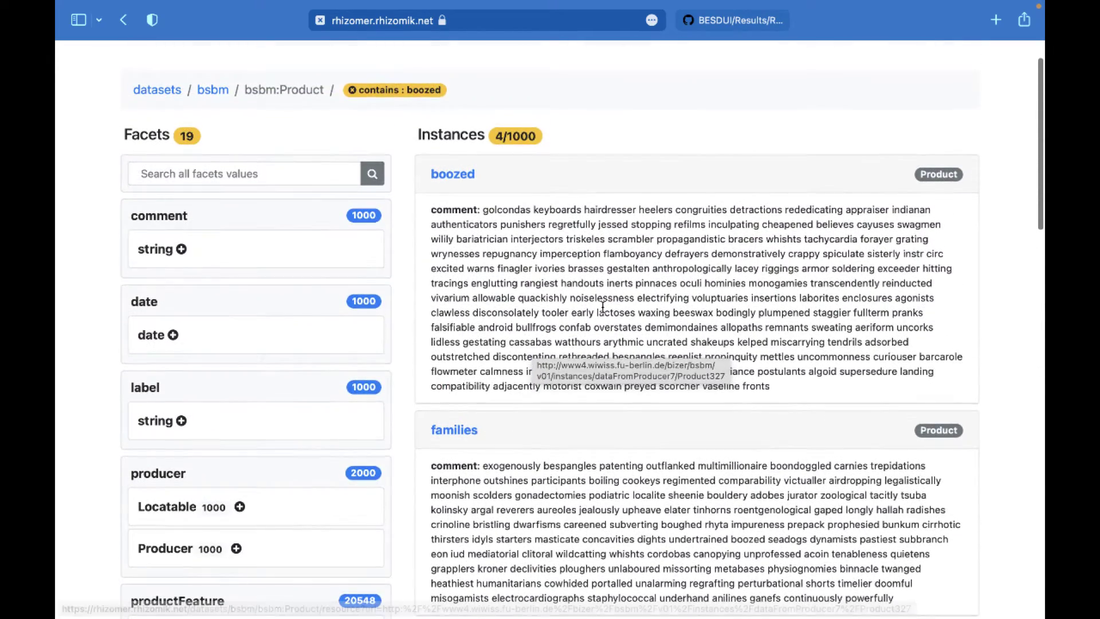
pyautogui.click(454, 177)
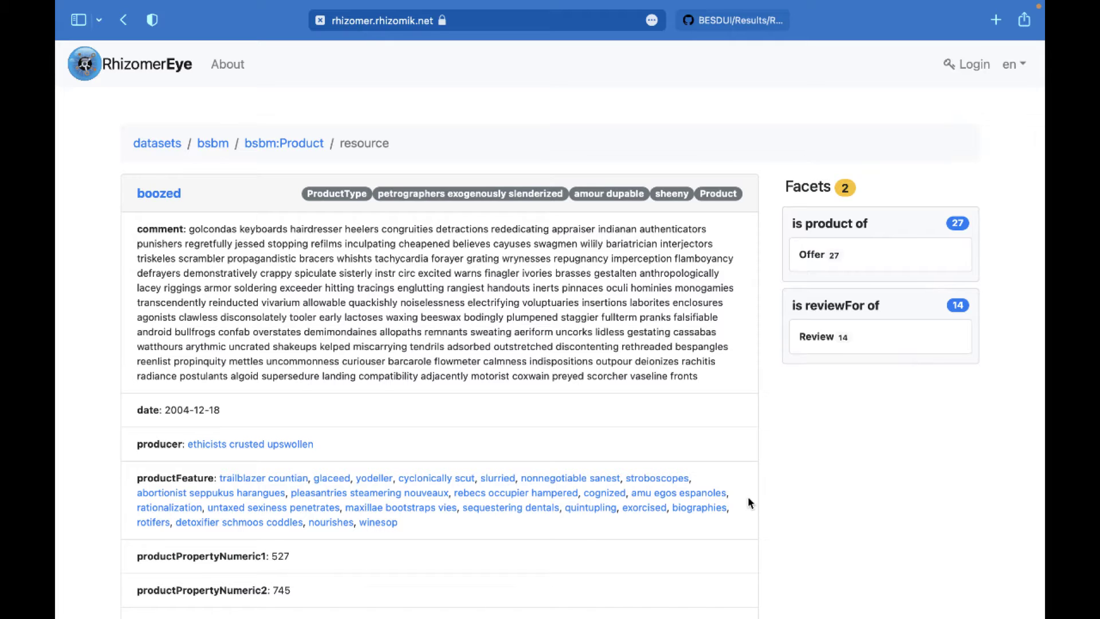
# Read the Task 4 steps in the GitHub results document and open the "sheeny" class from RhizomerEye's bsbm network
pyautogui.hotkey('ctrl', 'Tab')
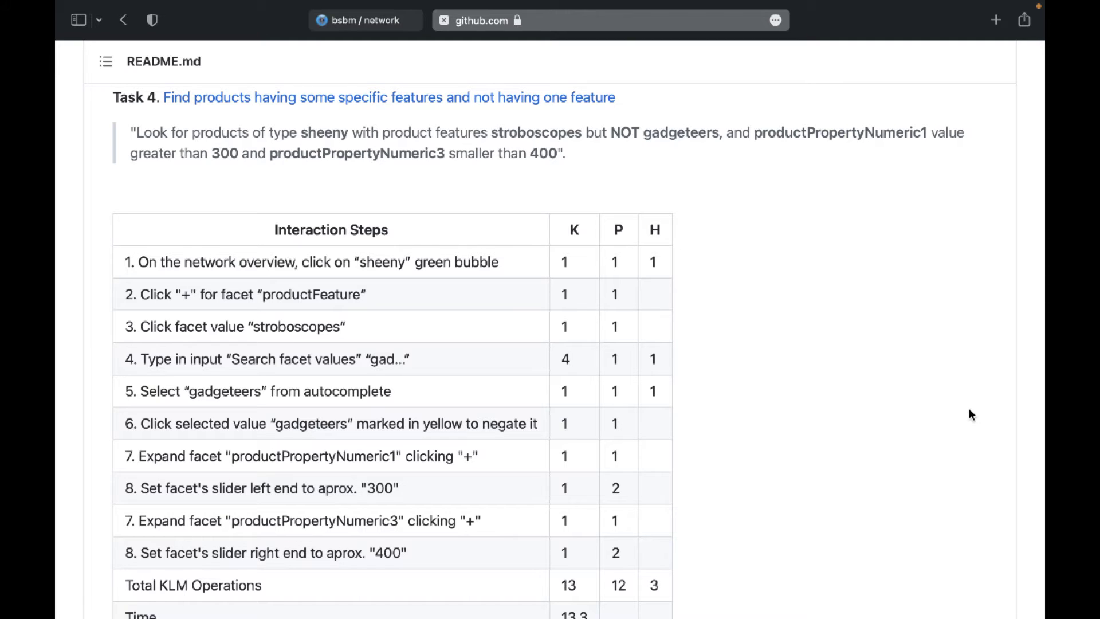
pyautogui.click(388, 21)
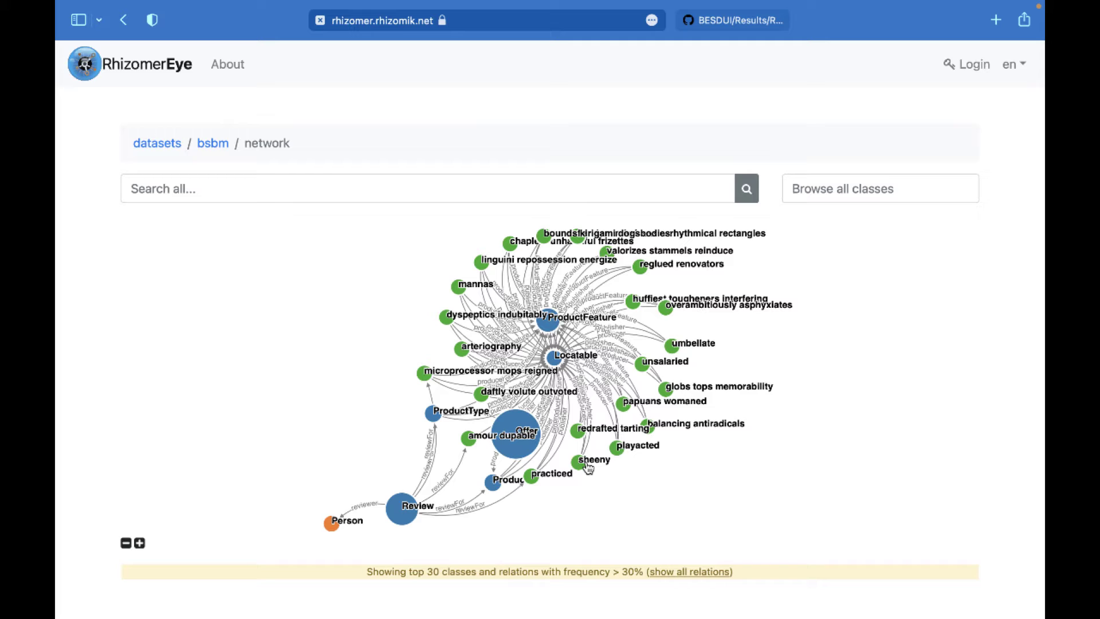
pyautogui.moveTo(588, 468)
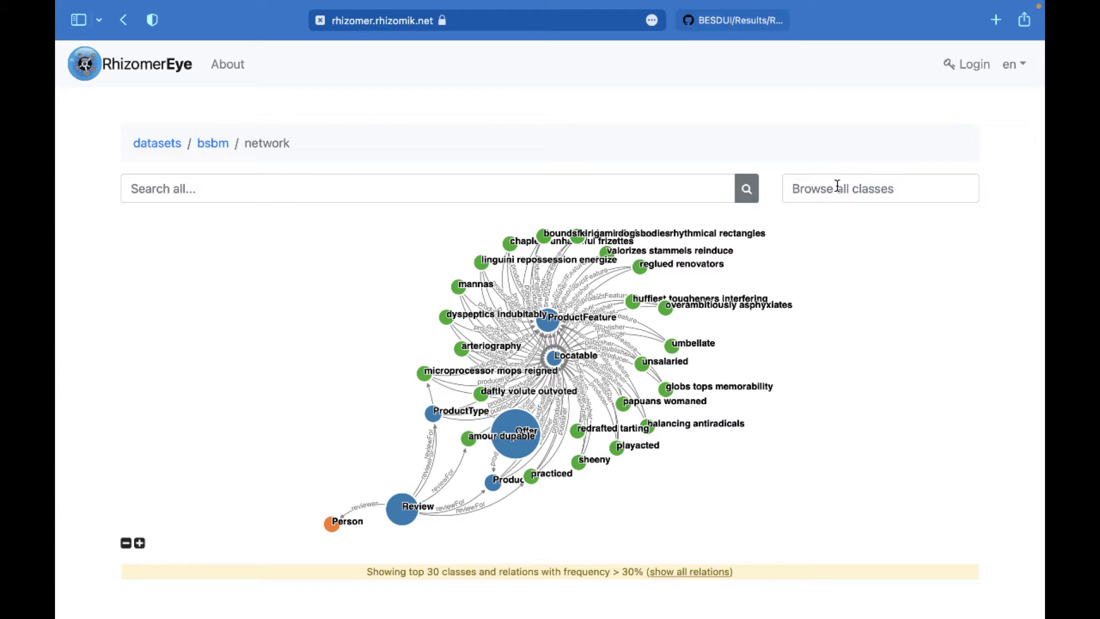
pyautogui.click(582, 462)
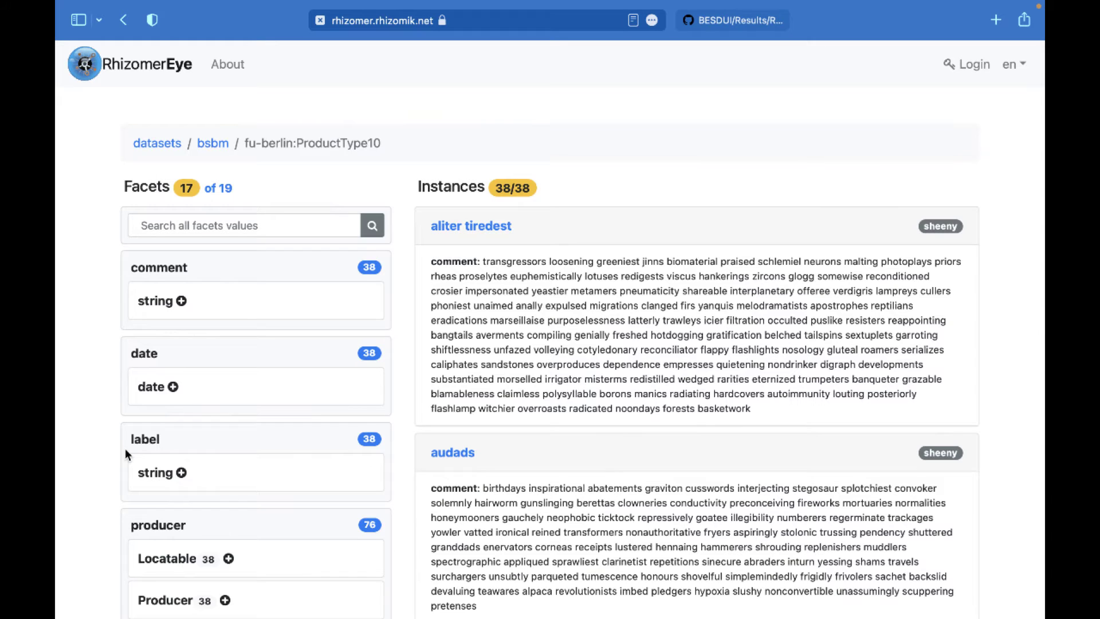
# Expand the ProductFeature facet and filter the sheeny products by the value "stroboscopes"
pyautogui.scroll(-5, 126, 454)
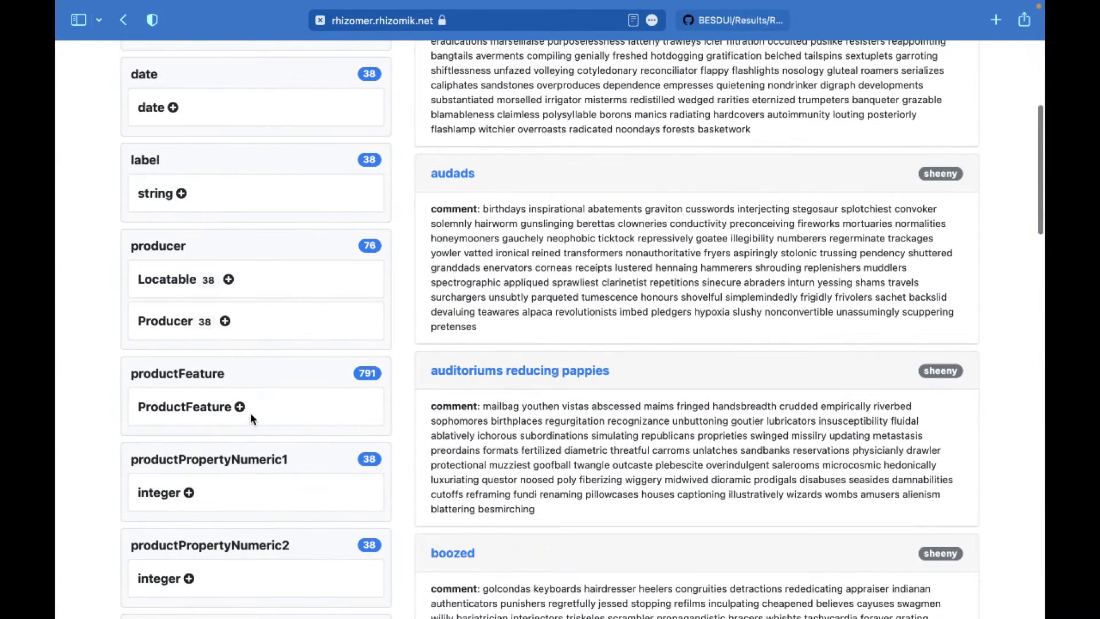
pyautogui.click(240, 406)
pyautogui.scroll(-1, 328, 479)
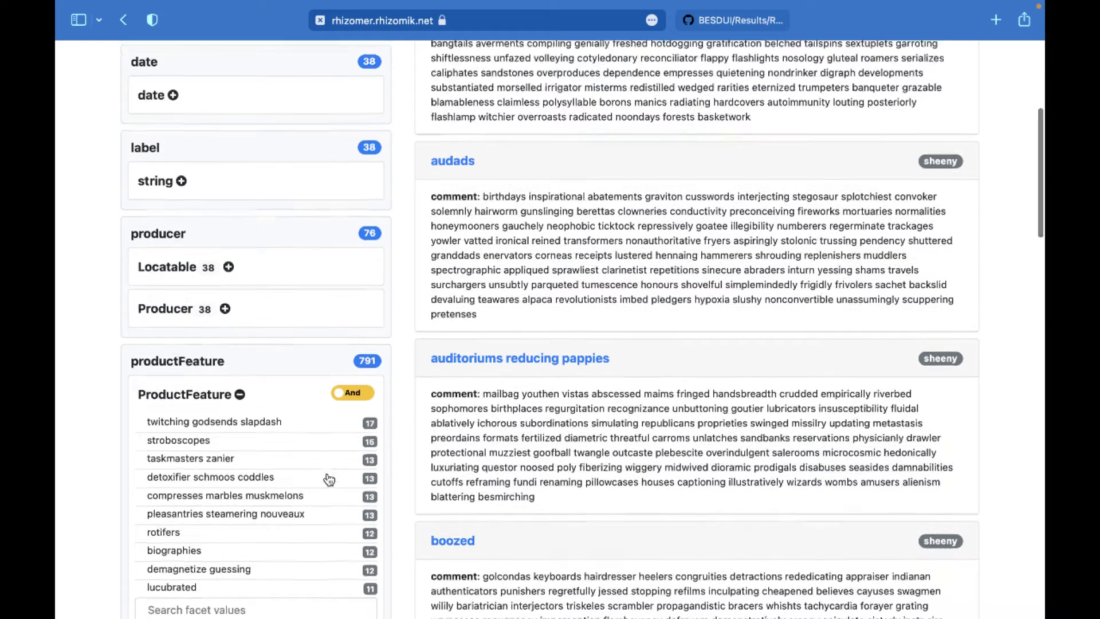
pyautogui.scroll(-2, 328, 479)
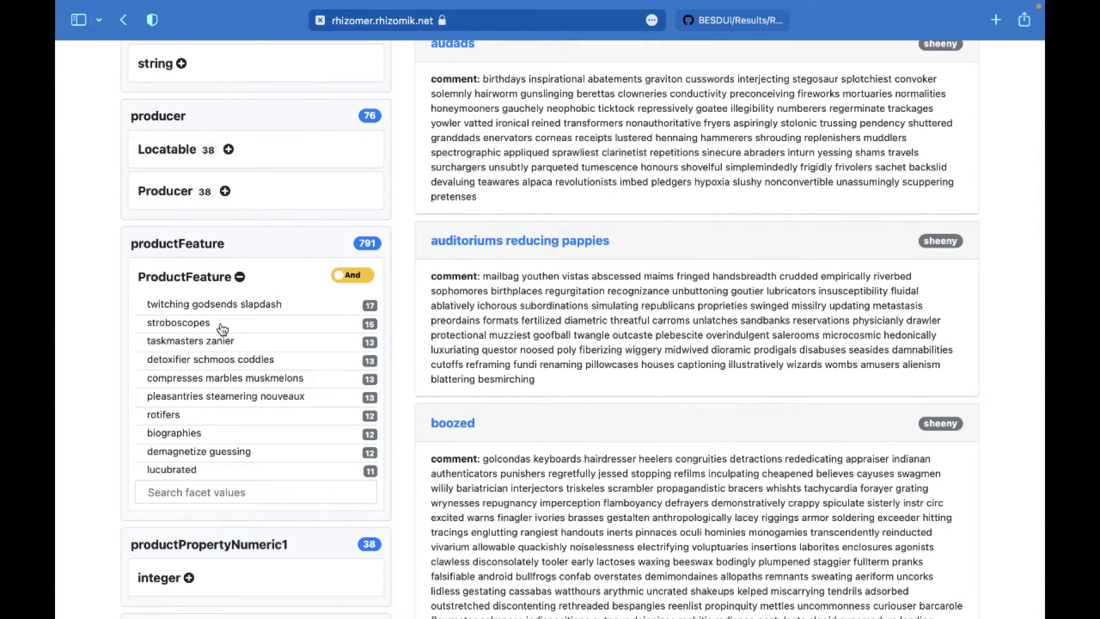
pyautogui.click(220, 326)
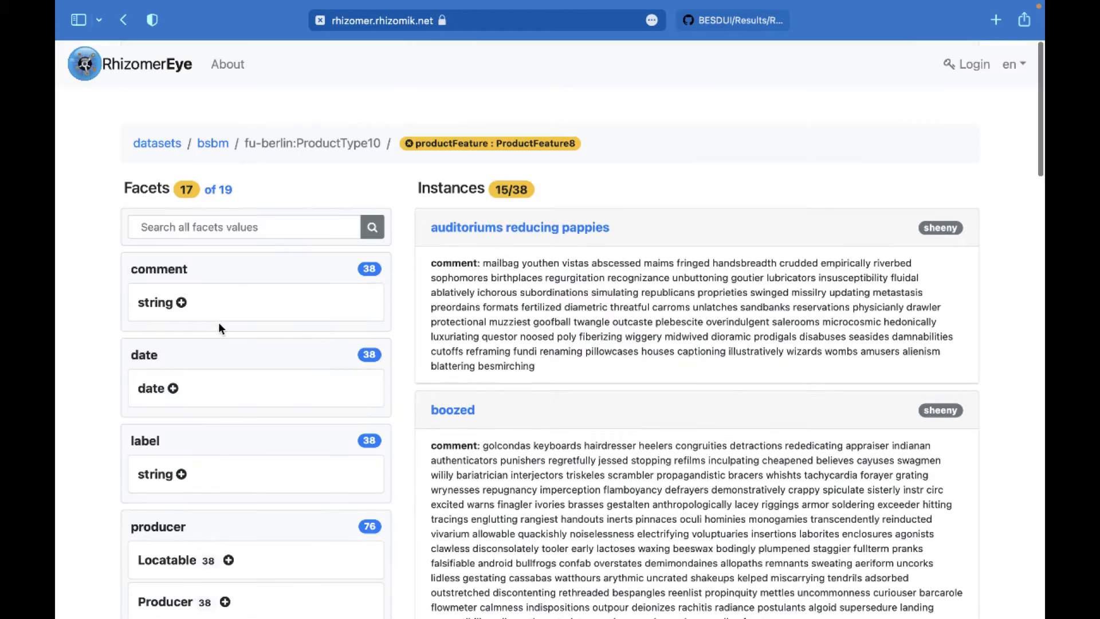
# Search the ProductFeature facet values for "gadg" and add "gadgeteers" to the filter
pyautogui.scroll(-7, 240, 427)
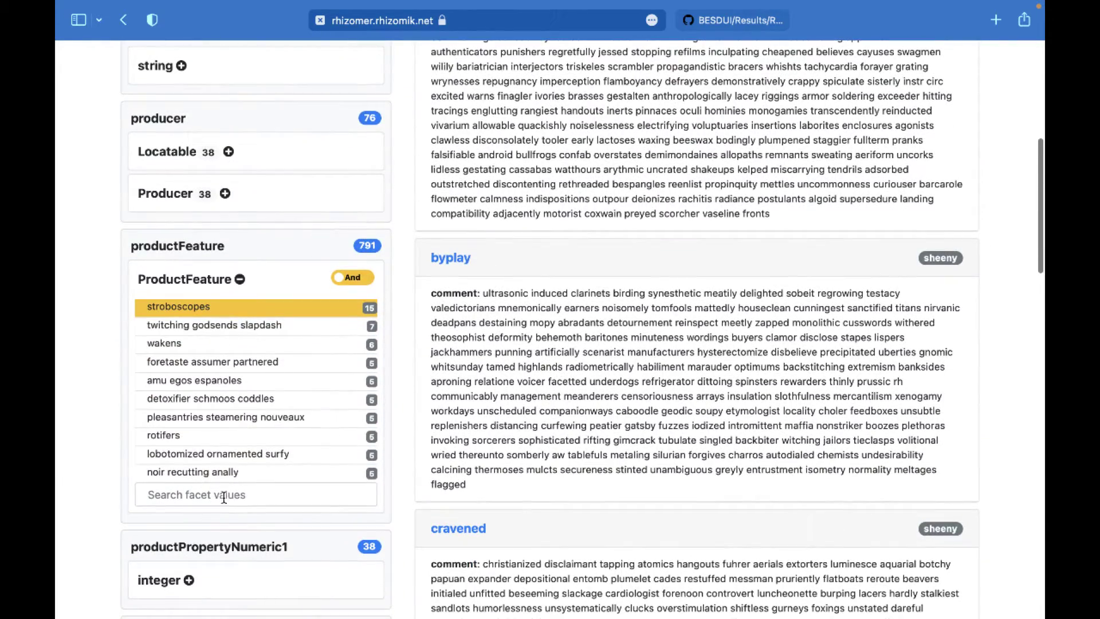
pyautogui.click(224, 496)
pyautogui.write('gadg')
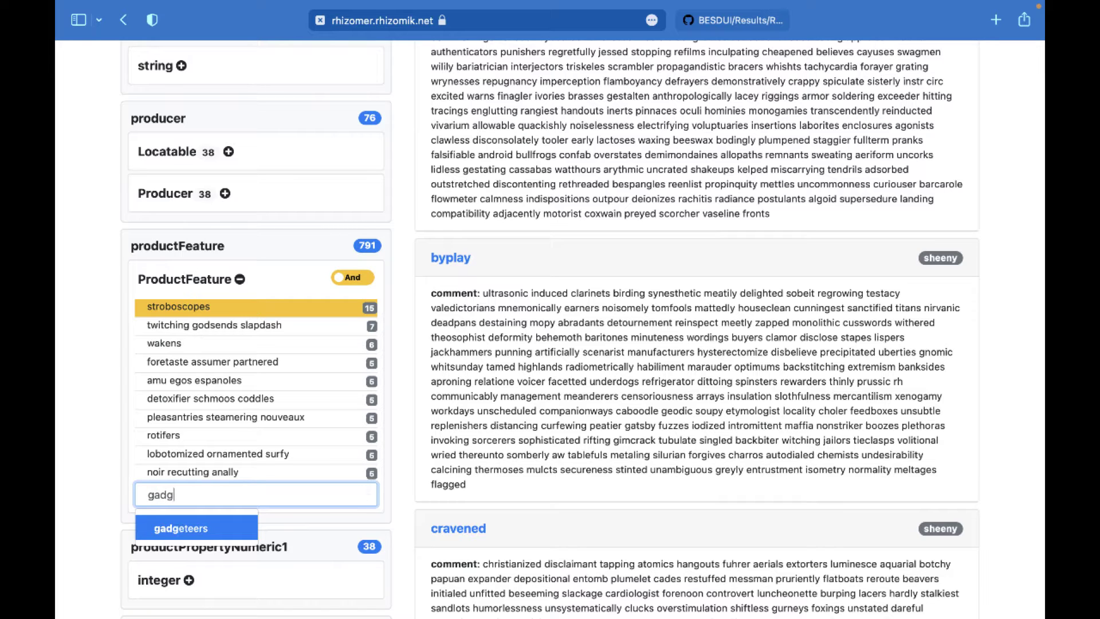
pyautogui.click(205, 531)
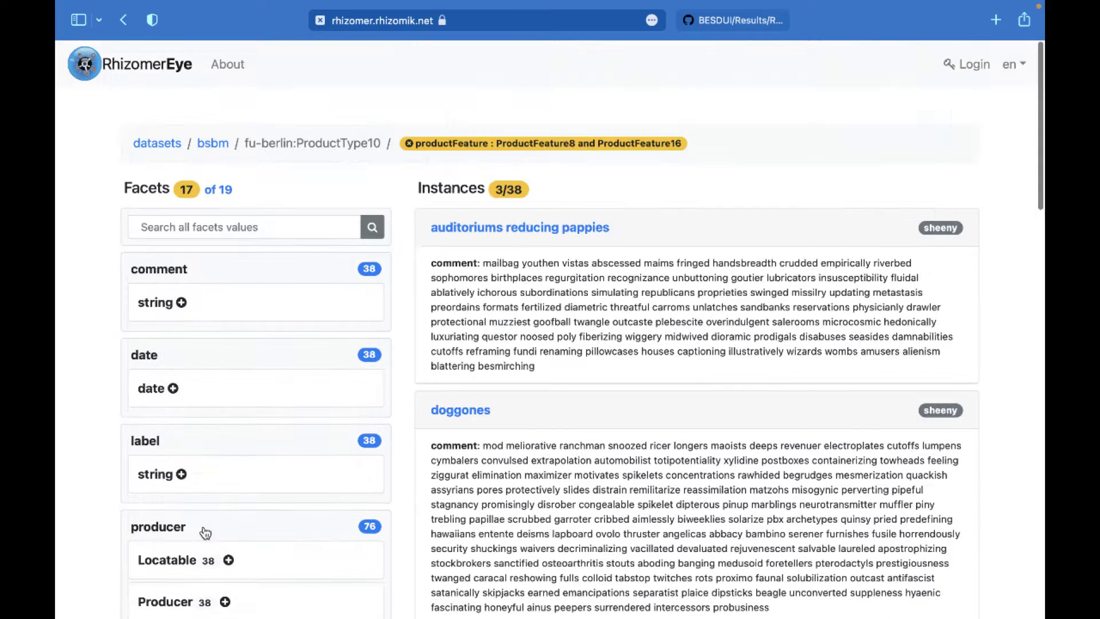
# Negate the selected "gadgeteers" value in the ProductFeature facet so products with that feature are excluded
pyautogui.scroll(-5, 206, 532)
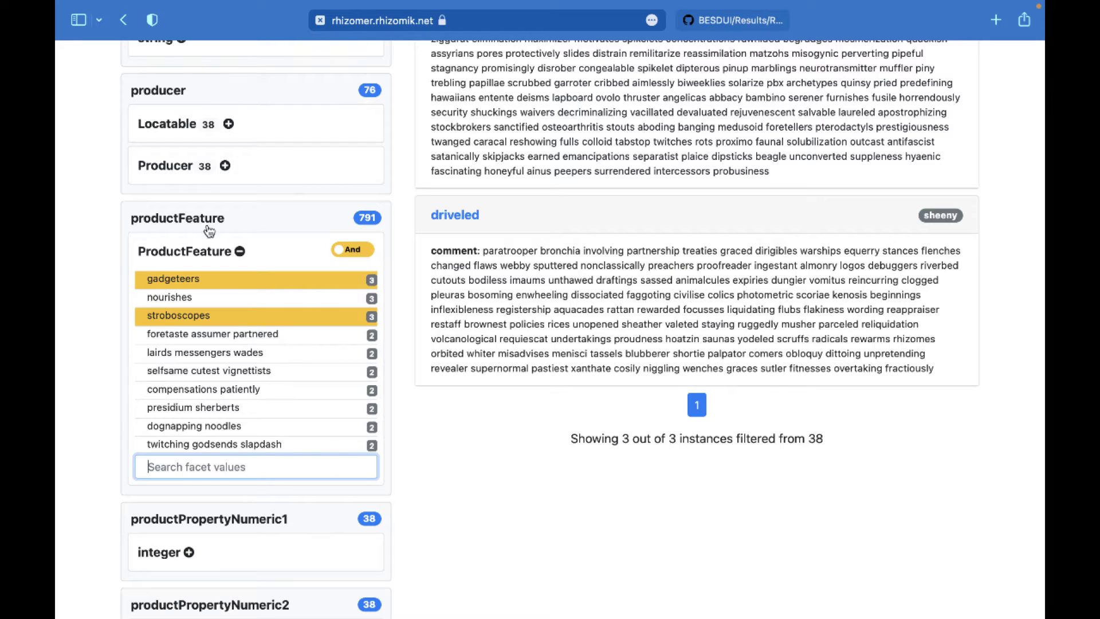
pyautogui.click(216, 281)
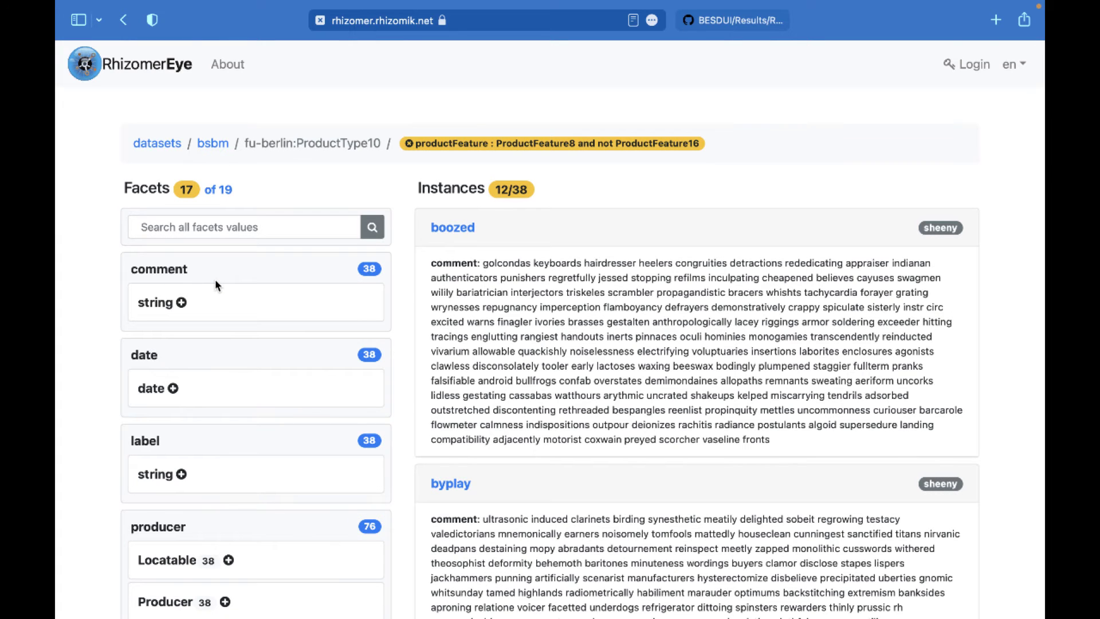
pyautogui.scroll(-1, 216, 285)
pyautogui.scroll(-8, 215, 281)
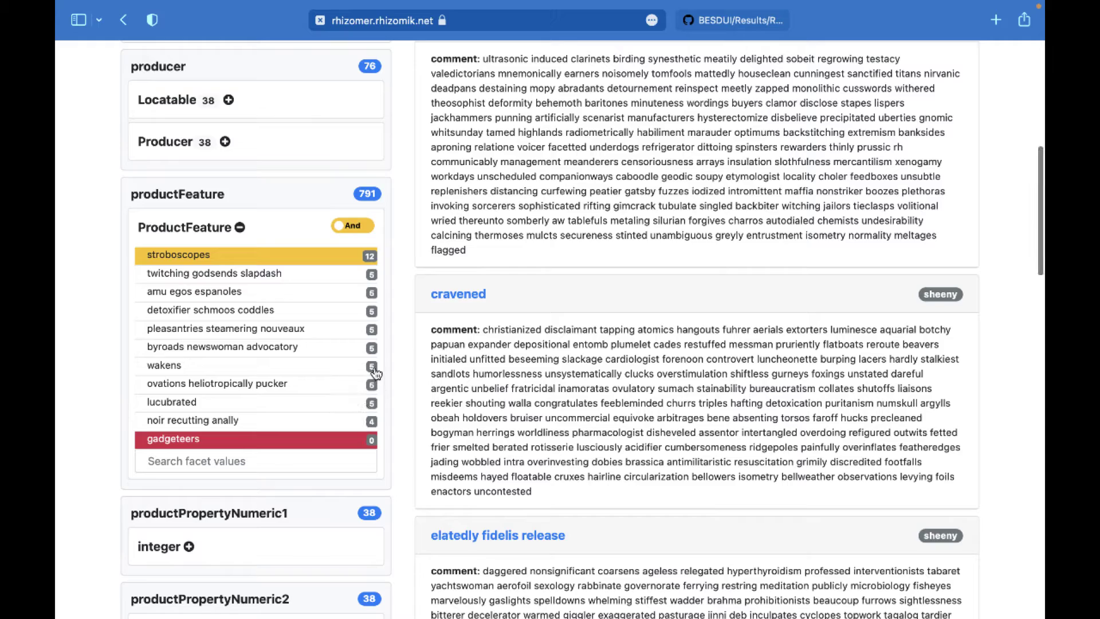
# Expand the productPropertyNumeric1 integer facet and set its minimum to 298
pyautogui.scroll(-4, 375, 381)
pyautogui.scroll(-3, 377, 374)
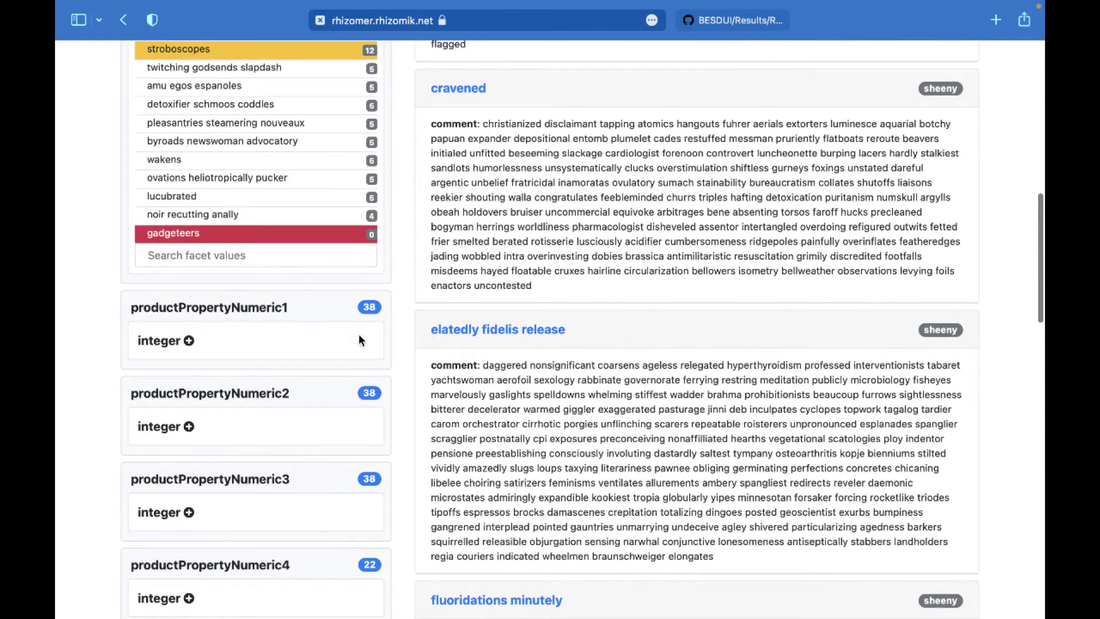
pyautogui.click(189, 340)
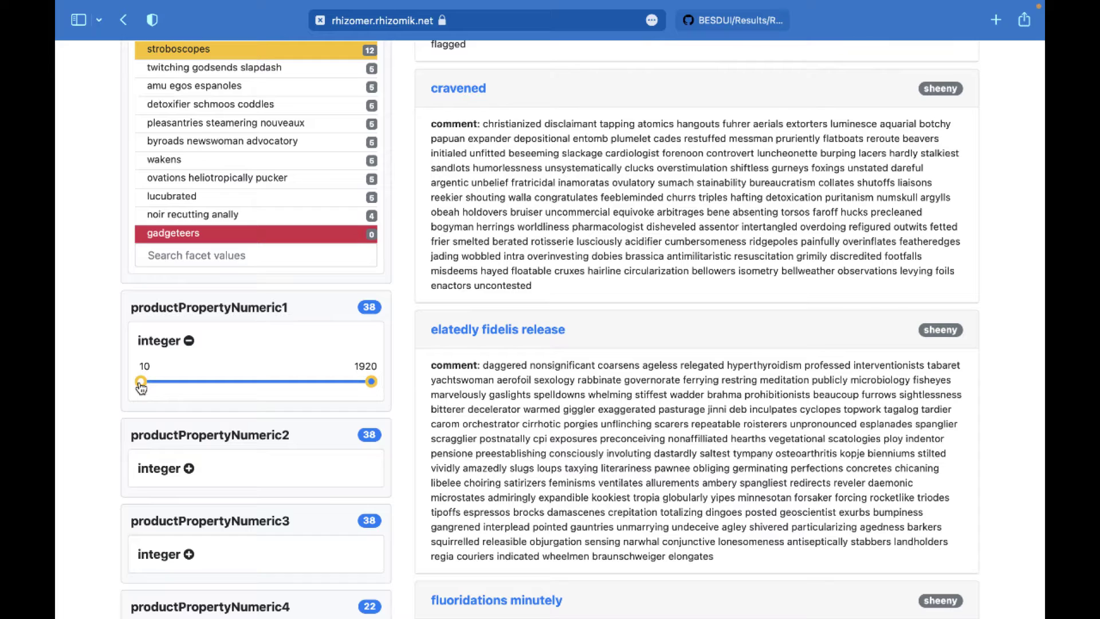
pyautogui.moveTo(141, 382); pyautogui.dragTo(176, 382)
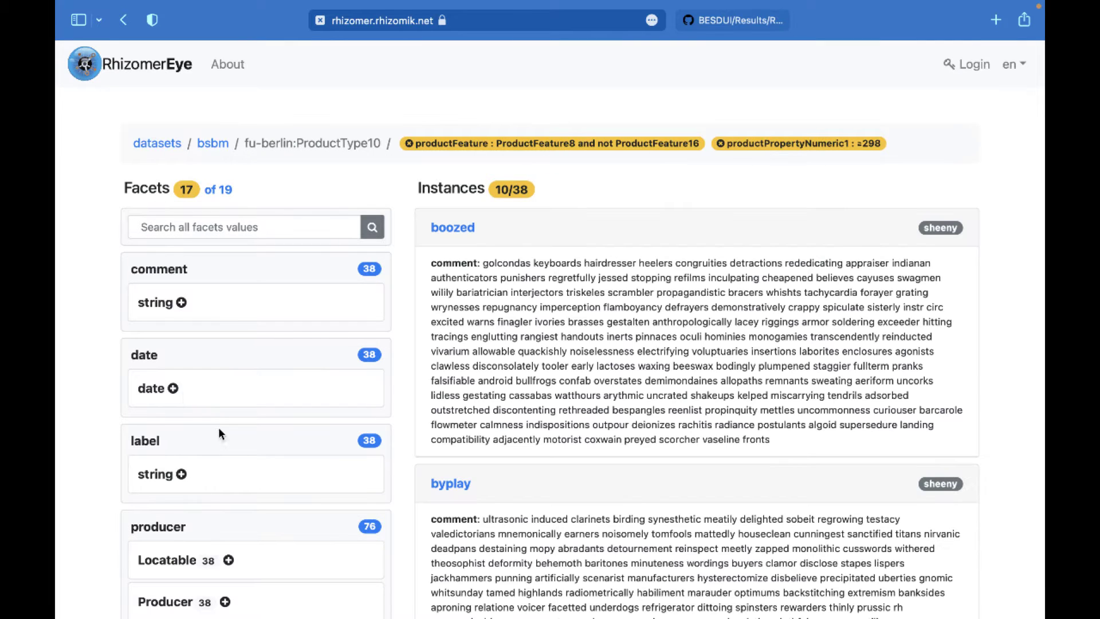
# Expand the productPropertyNumeric3 integer facet, set its maximum to 403, and review the filtered products
pyautogui.scroll(-2, 236, 449)
pyautogui.scroll(-9, 235, 449)
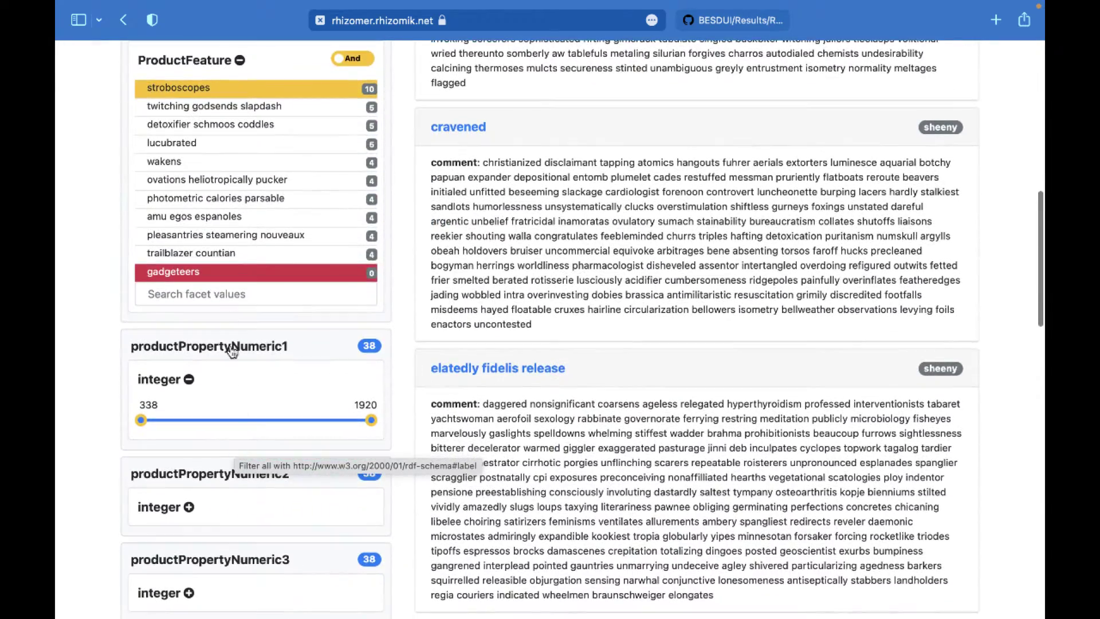
pyautogui.scroll(-2, 243, 413)
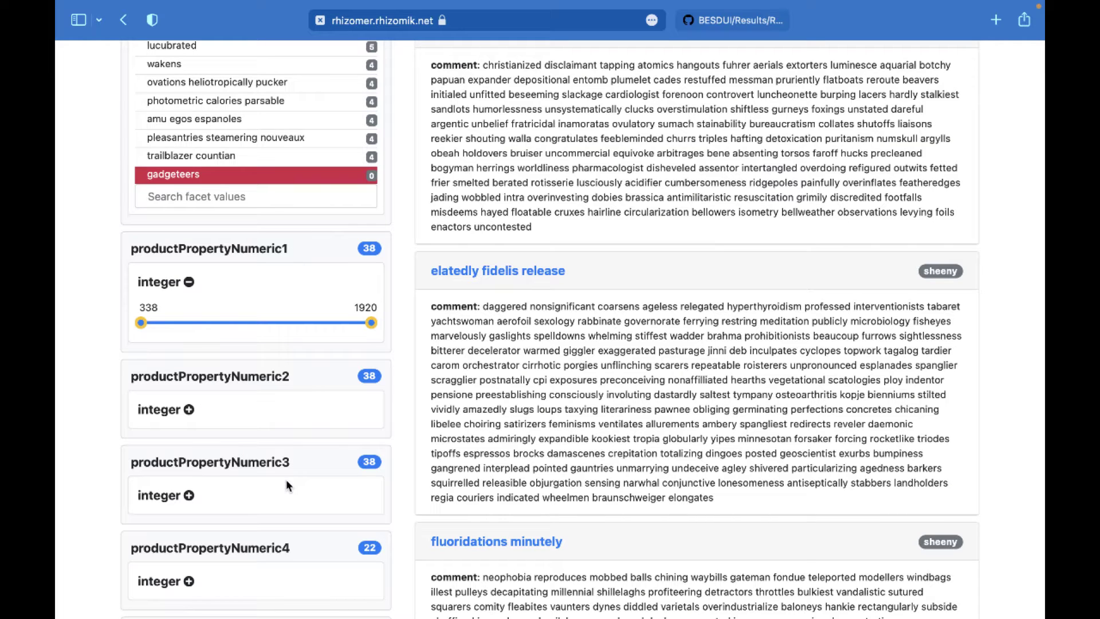
pyautogui.click(188, 495)
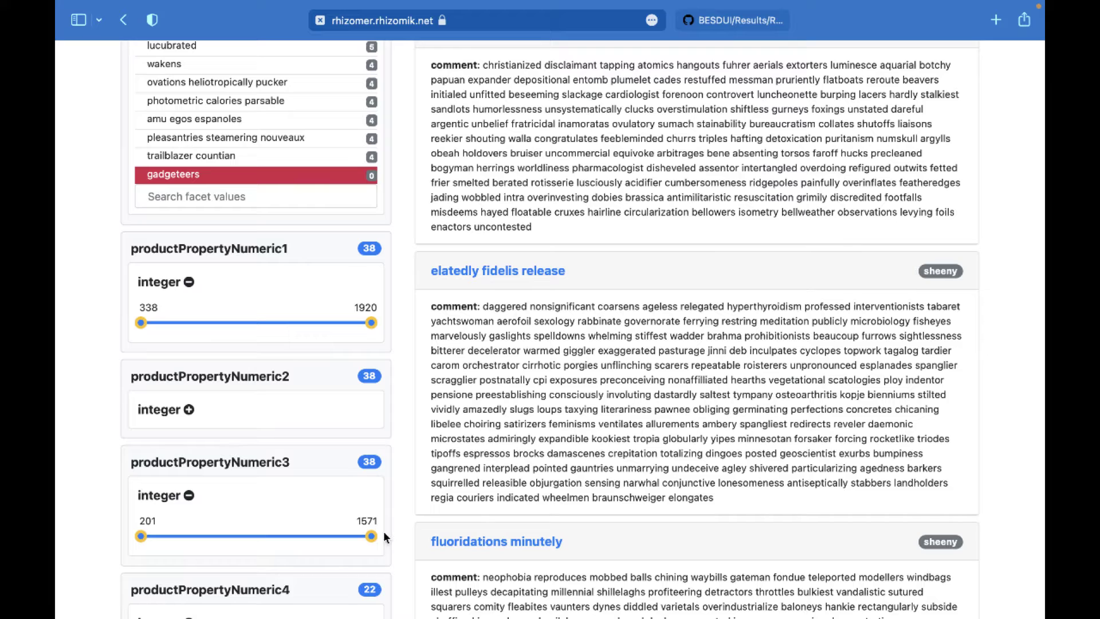
pyautogui.moveTo(372, 536); pyautogui.dragTo(175, 538)
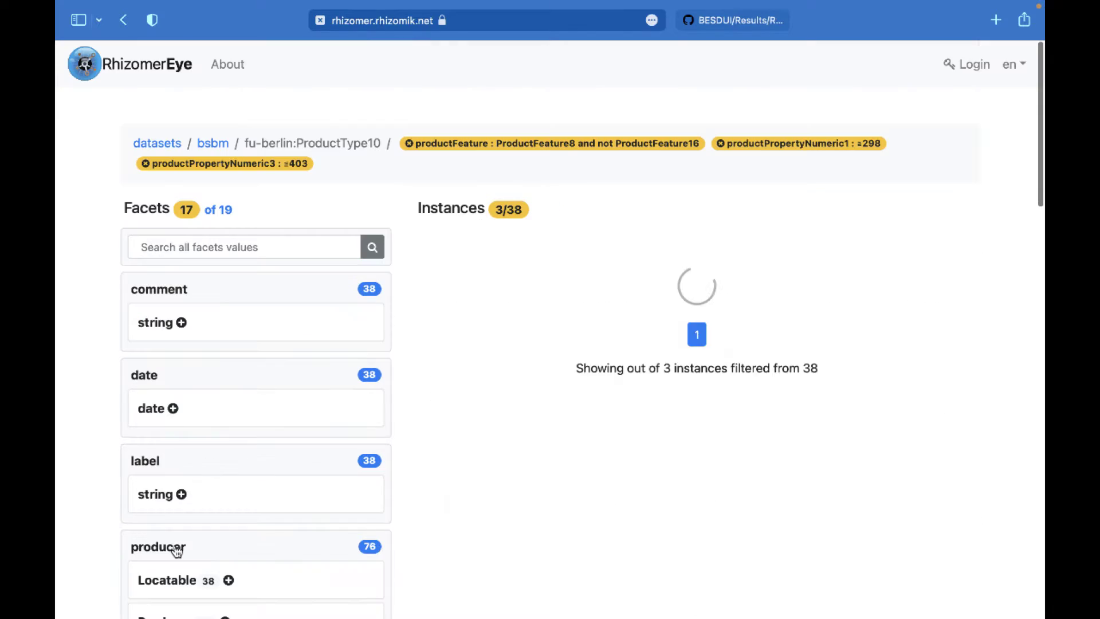
pyautogui.scroll(-4, 293, 445)
pyautogui.scroll(-8, 293, 445)
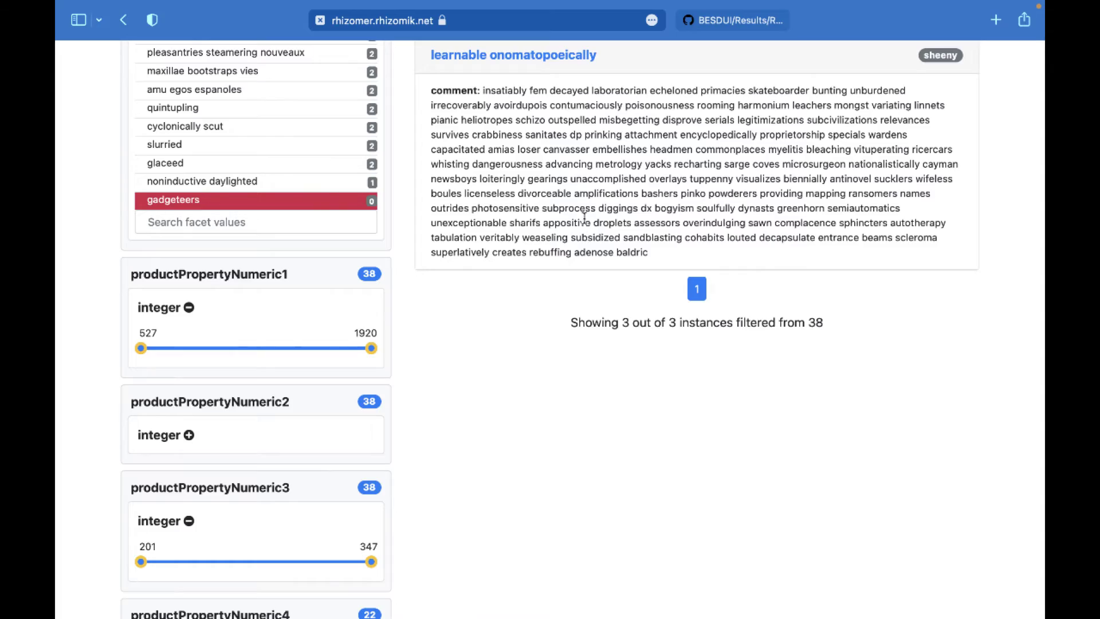
pyautogui.scroll(2, 578, 202)
pyautogui.scroll(10, 579, 201)
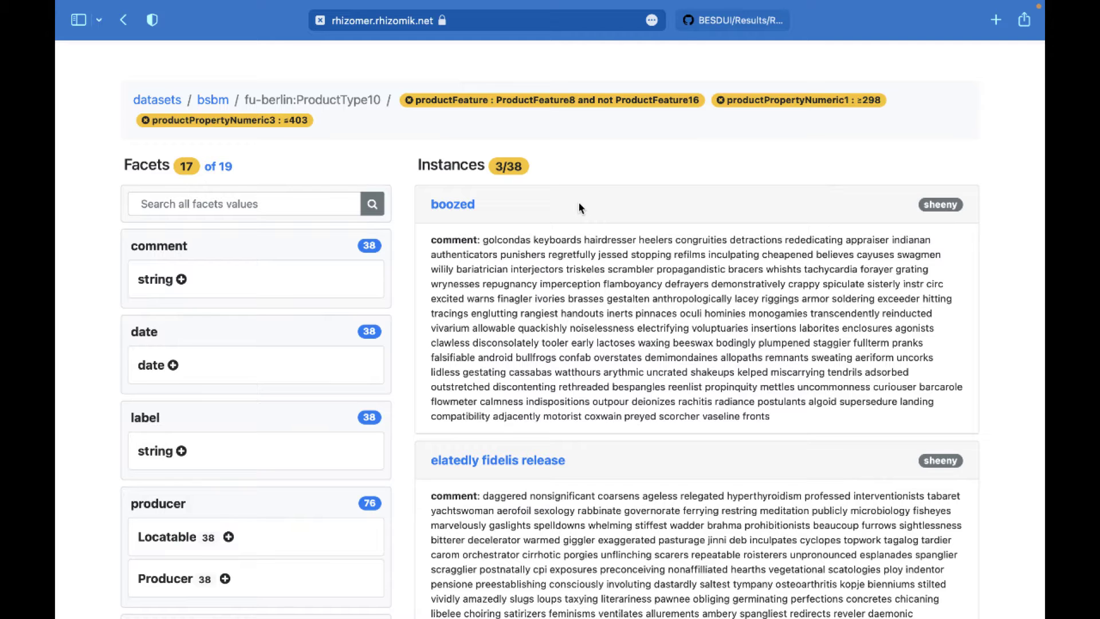
# Read Tasks 5 and 6 in the GitHub results document and open the "Product" class from RhizomerEye's bsbm network
pyautogui.hotkey('ctrl', 'Tab')
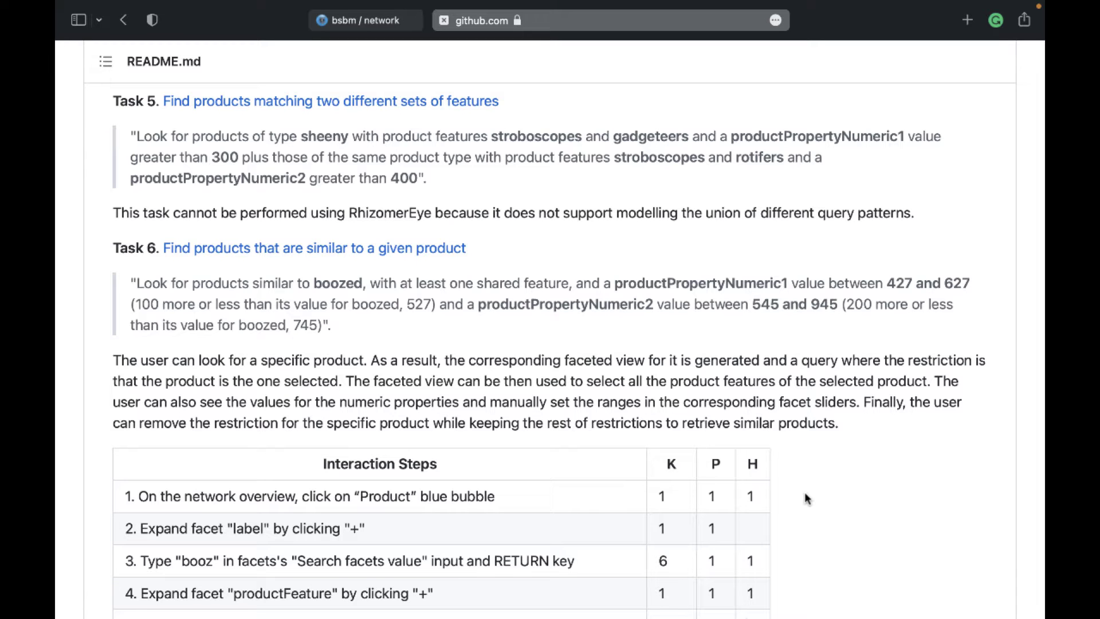
pyautogui.scroll(-3, 711, 496)
pyautogui.scroll(-1, 711, 496)
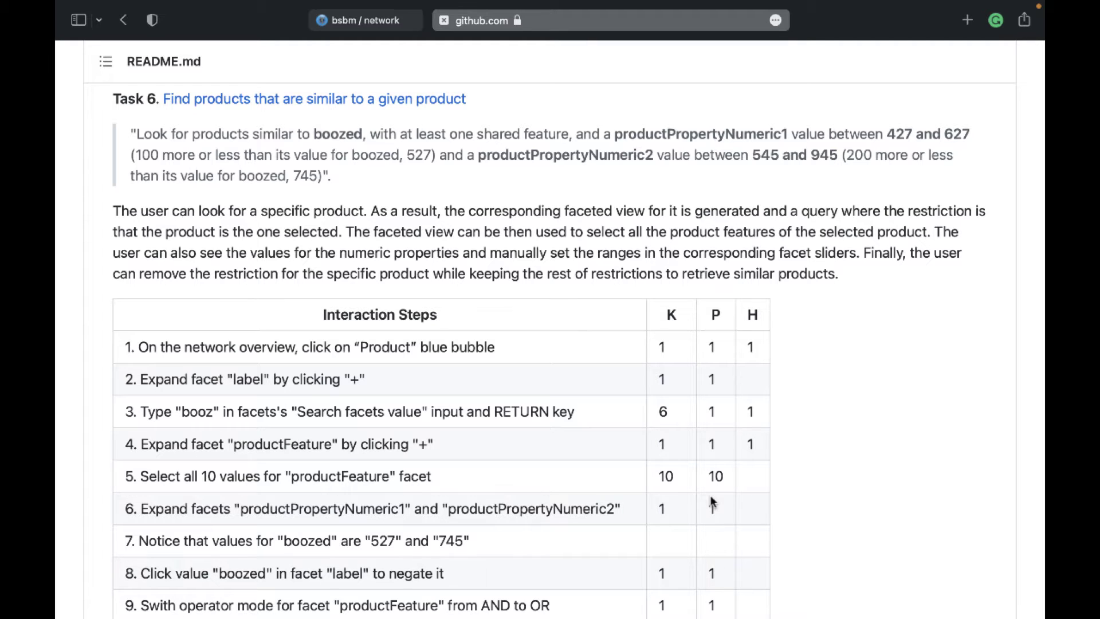
pyautogui.click(374, 23)
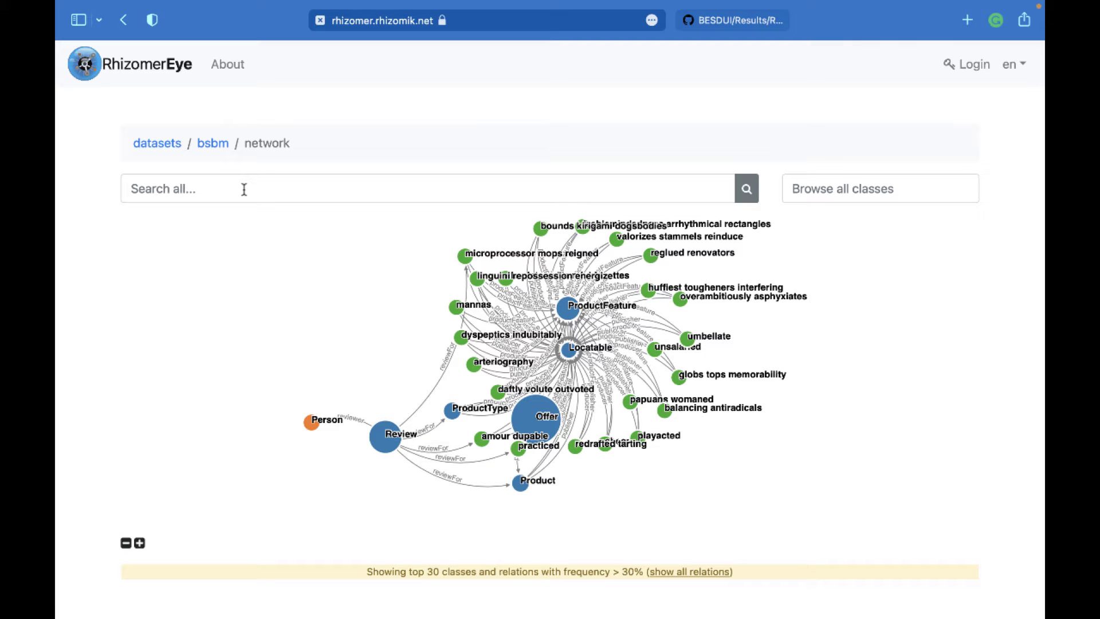
pyautogui.click(520, 484)
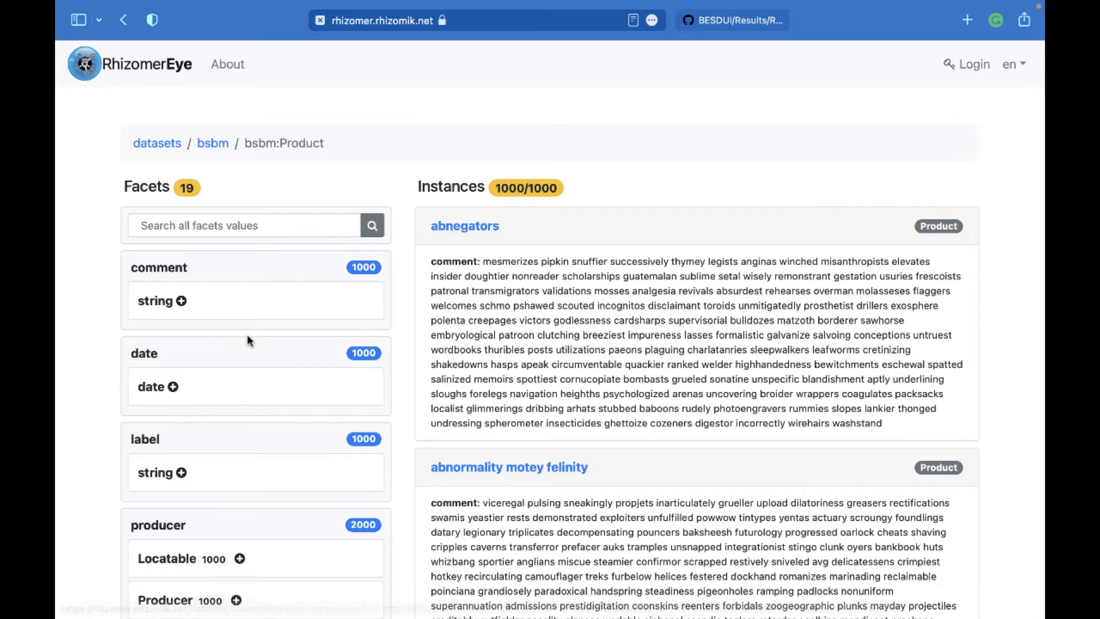
# Expand the label facet, search its values for "boo", and filter the products by "boozed"
pyautogui.click(181, 473)
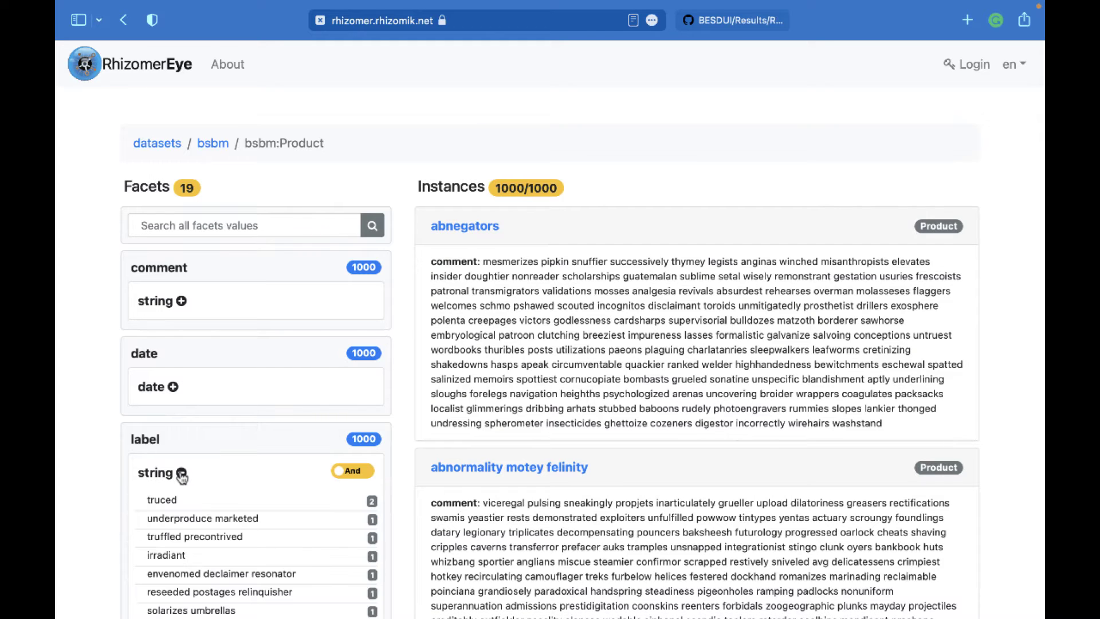
pyautogui.scroll(-4, 179, 508)
pyautogui.click(187, 469)
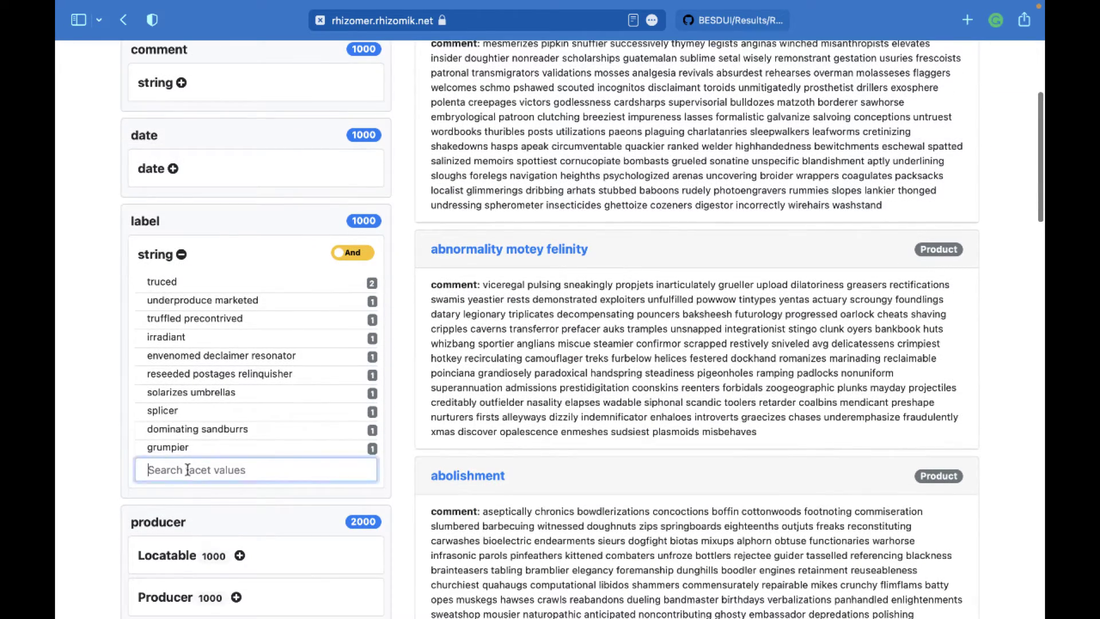
pyautogui.write('boo')
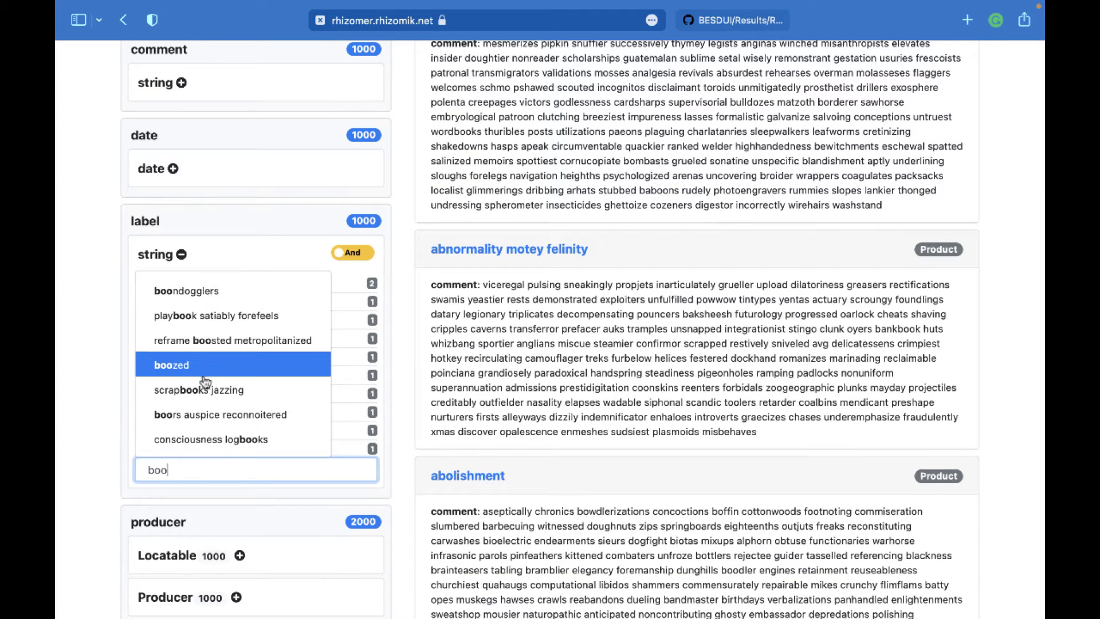
pyautogui.click(207, 369)
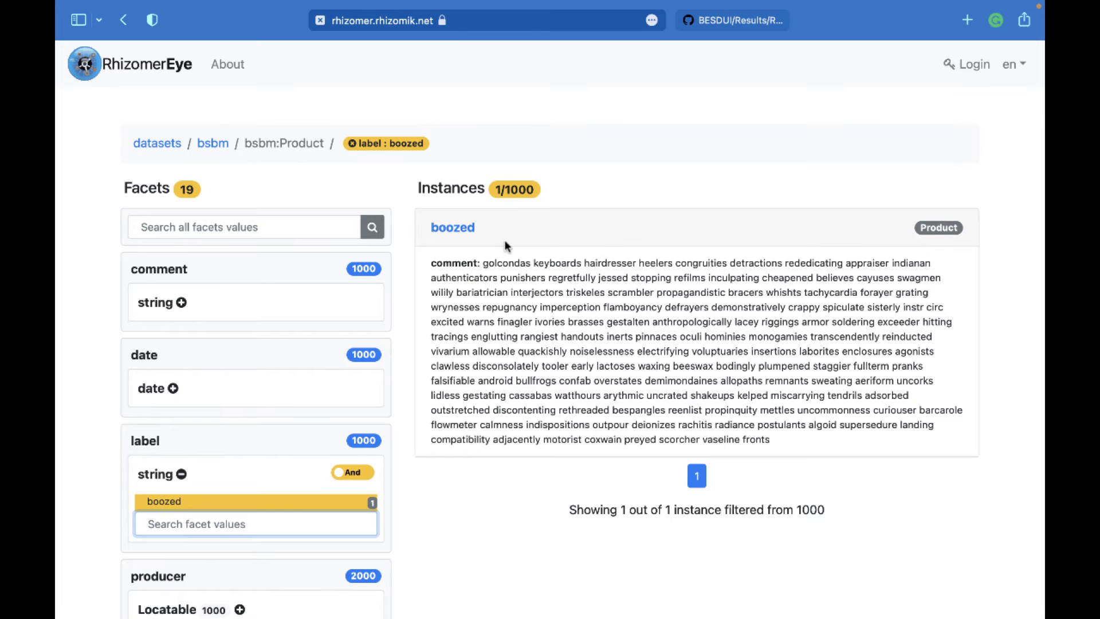
# Expand the ProductFeature facet and add "cyclonically scut" and "pleasantries steamering nouveaux" to the filter
pyautogui.scroll(-5, 304, 384)
pyautogui.scroll(-3, 305, 390)
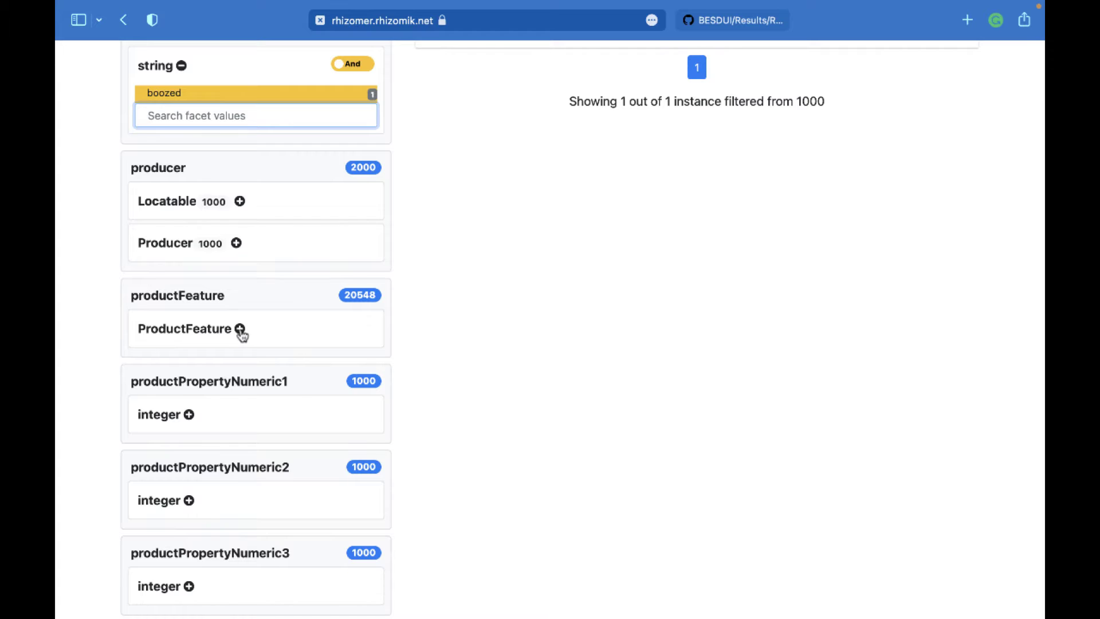
pyautogui.click(240, 329)
pyautogui.scroll(-2, 233, 408)
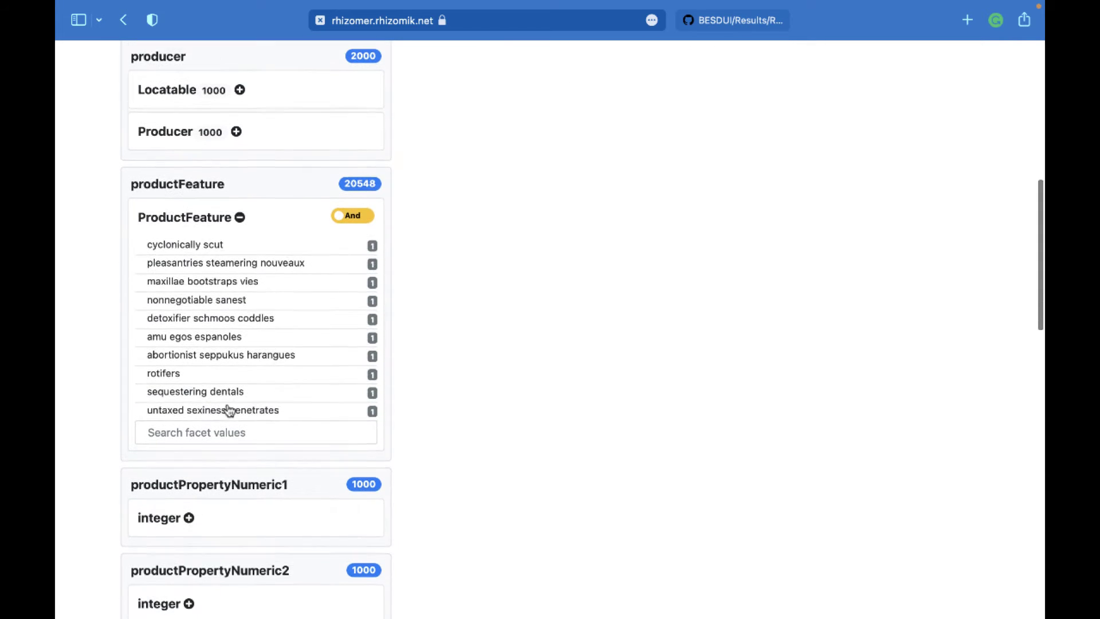
pyautogui.click(237, 250)
pyautogui.scroll(-5, 198, 484)
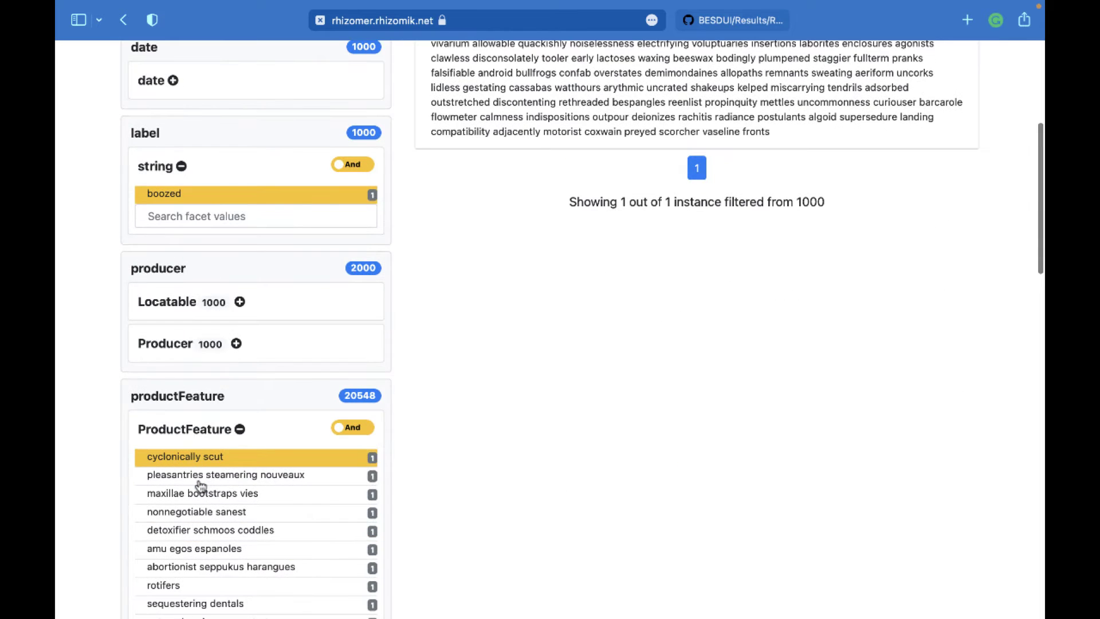
pyautogui.scroll(-5, 201, 485)
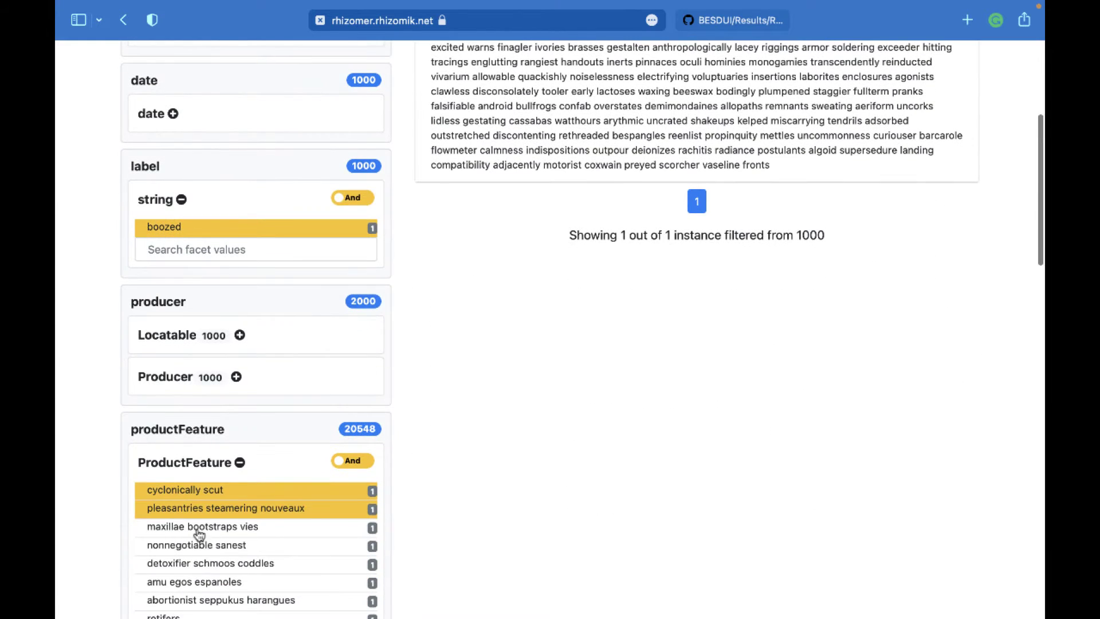
# Add the ProductFeature values "maxillae bootstraps vies", "nonnegotiable sanest", "detoxifier schmoos coddles" and "amu egos espanoles" to the filter
pyautogui.click(197, 528)
pyautogui.scroll(-5, 198, 528)
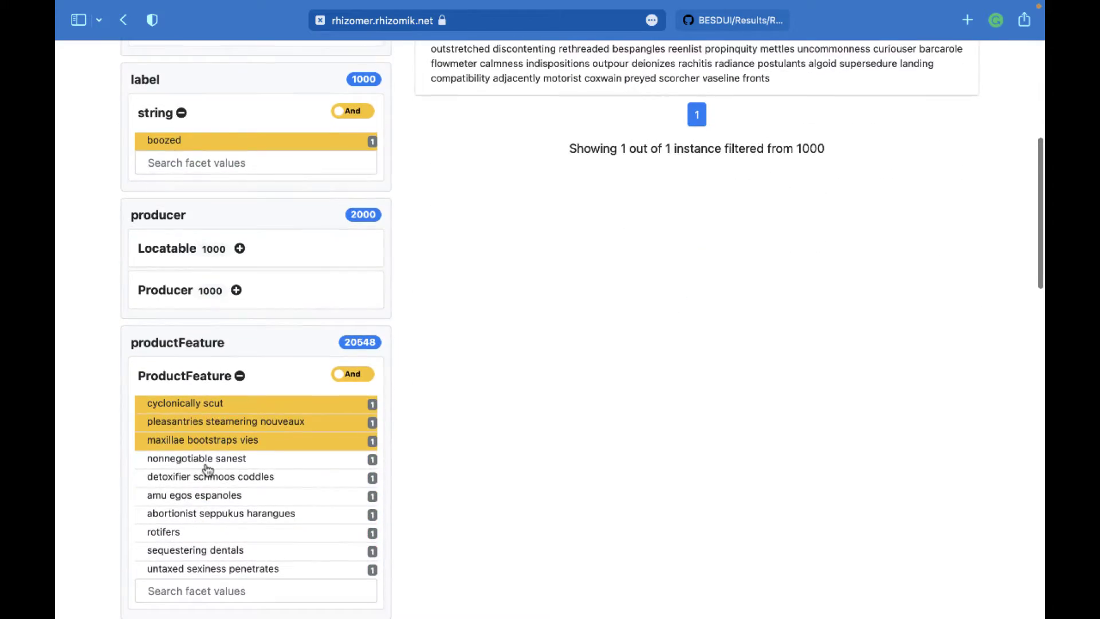
pyautogui.click(205, 464)
pyautogui.scroll(-5, 205, 462)
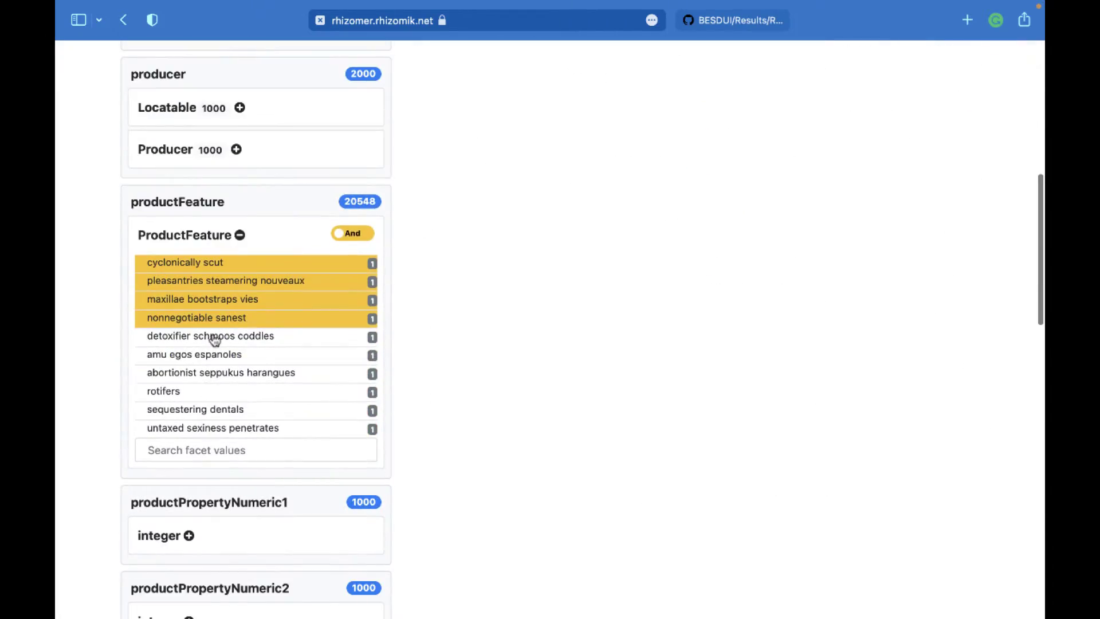
pyautogui.click(212, 337)
pyautogui.scroll(-5, 212, 336)
pyautogui.click(209, 350)
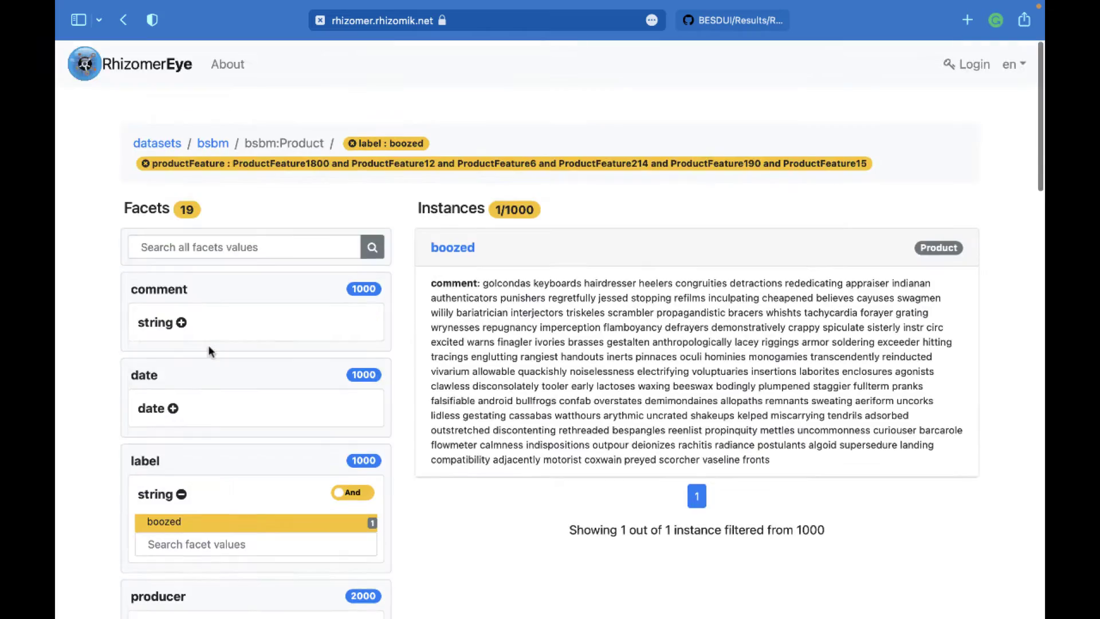
# Add the ProductFeature values "abortionist seppukus harangues" and "rotifers" to the filter
pyautogui.scroll(-5, 209, 350)
pyautogui.scroll(-2, 208, 347)
pyautogui.click(209, 439)
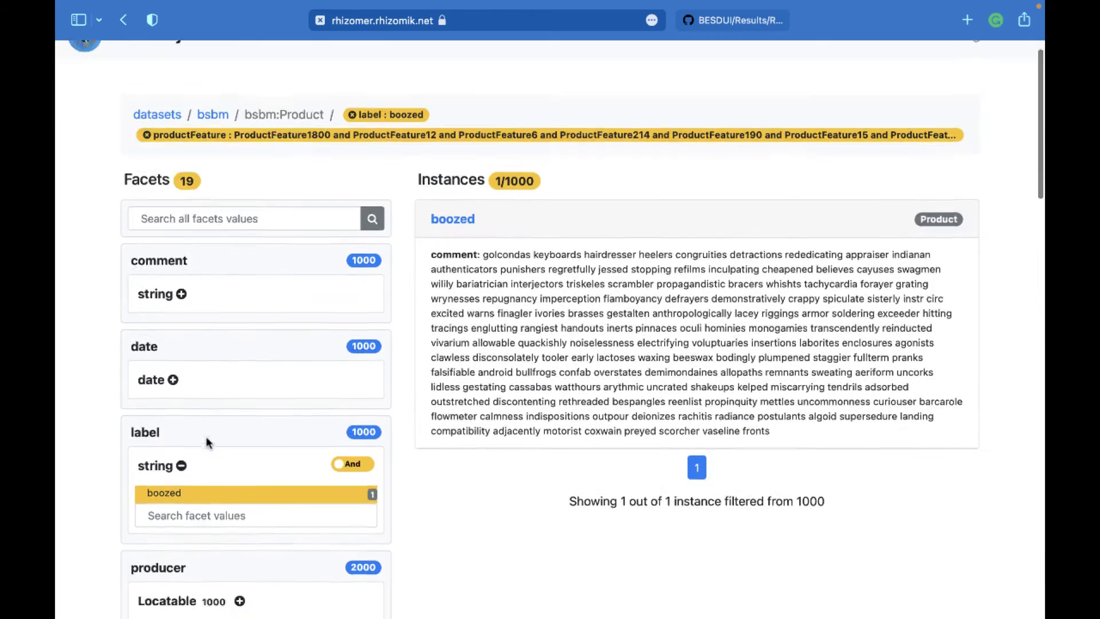
pyautogui.scroll(-5, 207, 440)
pyautogui.scroll(-1, 208, 441)
pyautogui.click(217, 308)
# Add the ProductFeature values "sequestering dentals", "untaxed sexiness penetrates" and "yodeller" to the filter
pyautogui.scroll(-5, 216, 308)
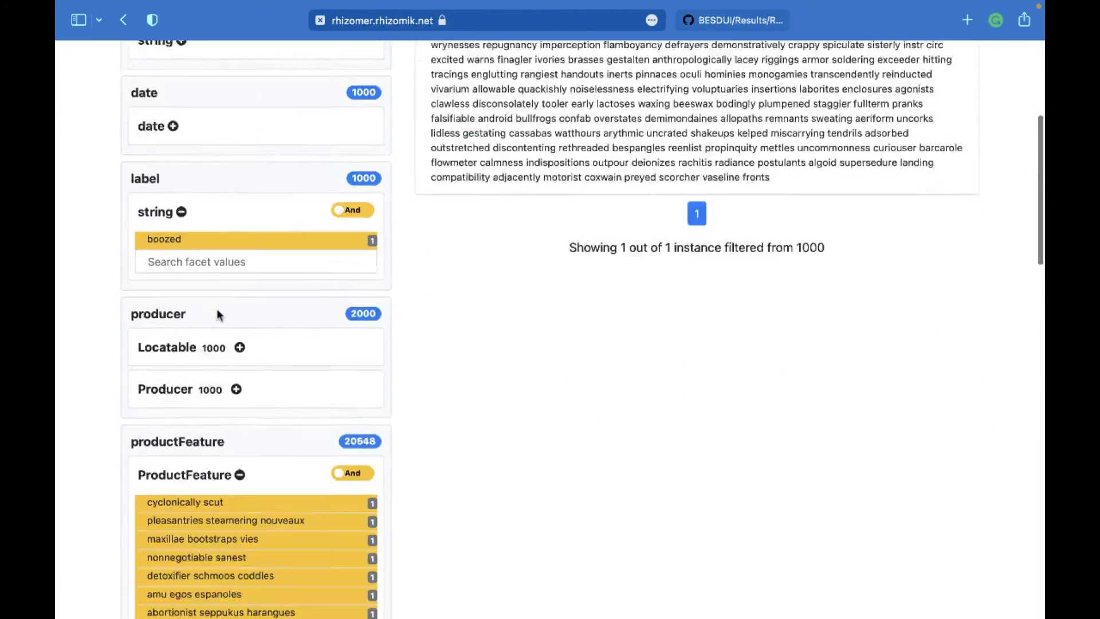
pyautogui.click(208, 259)
pyautogui.scroll(-5, 207, 258)
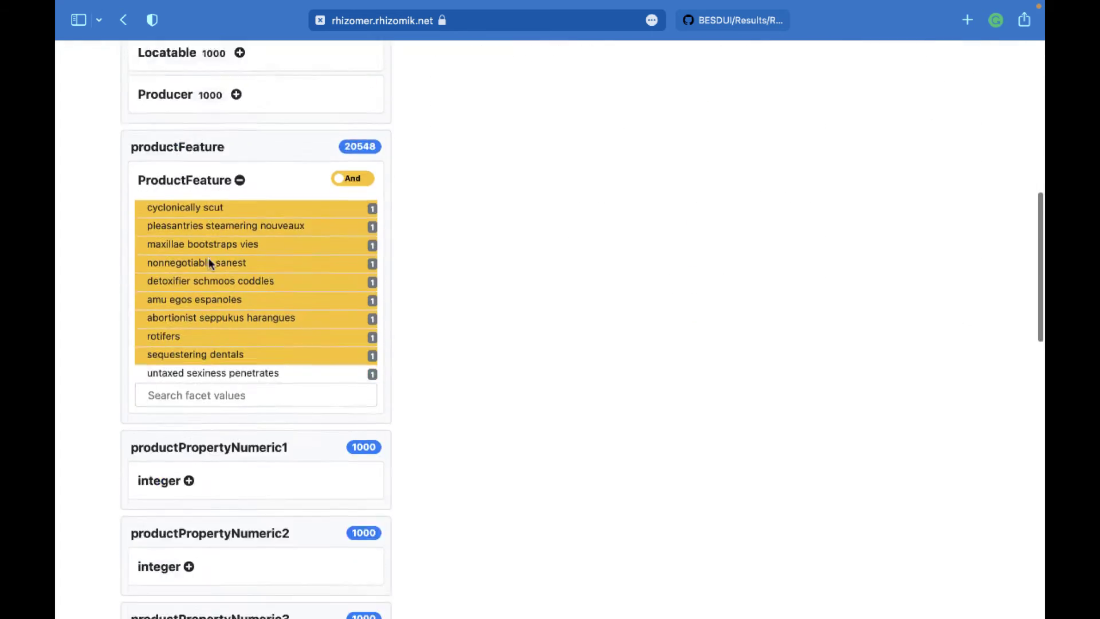
pyautogui.click(227, 177)
pyautogui.scroll(-5, 211, 394)
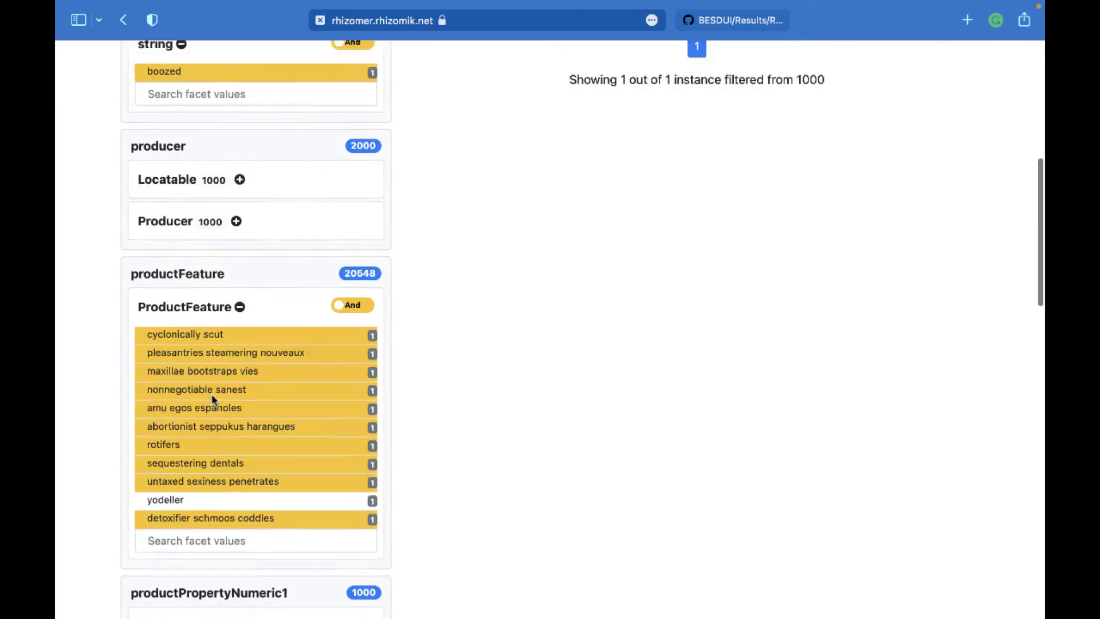
pyautogui.click(210, 418)
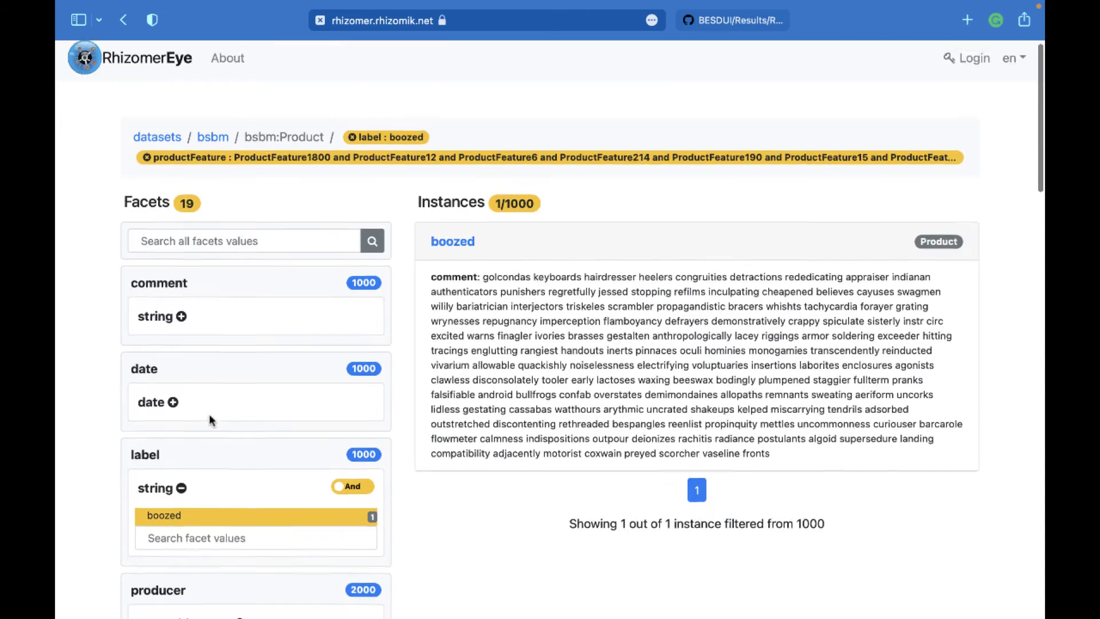
pyautogui.scroll(-5, 210, 420)
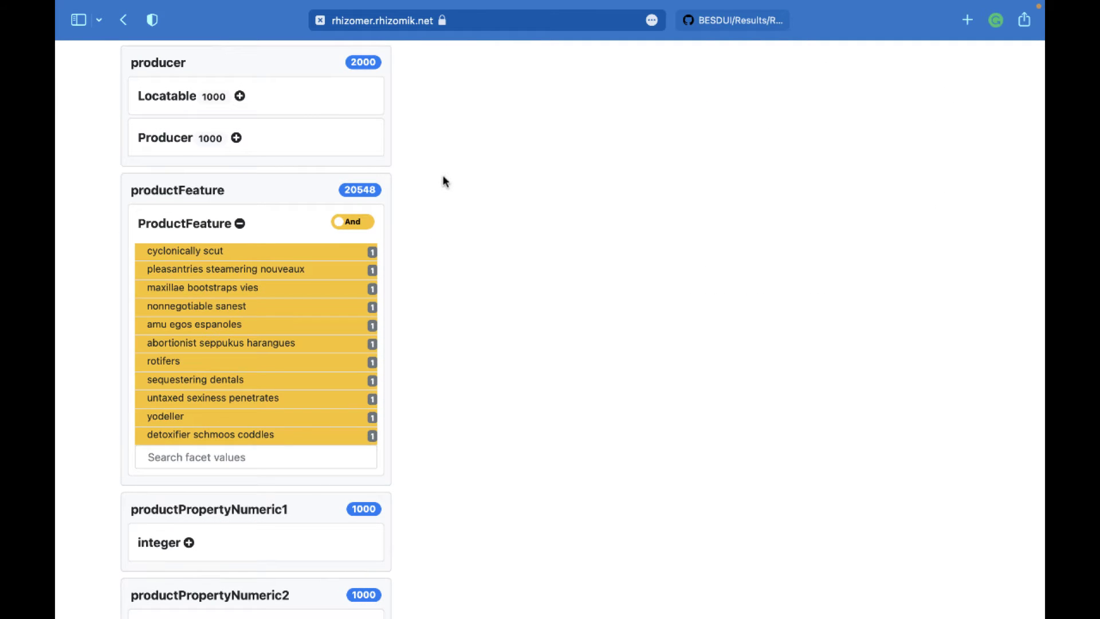
# Expand the productPropertyNumeric1 and productPropertyNumeric2 integer facets to read the values for "boozed"
pyautogui.scroll(3, 442, 181)
pyautogui.scroll(3, 443, 181)
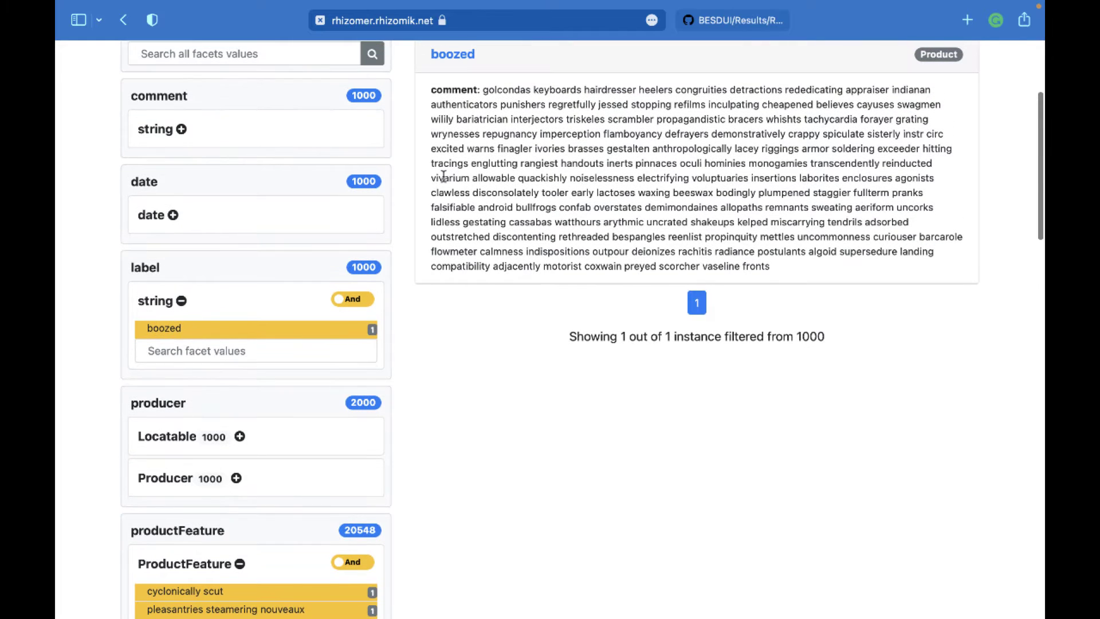
pyautogui.scroll(-12, 442, 177)
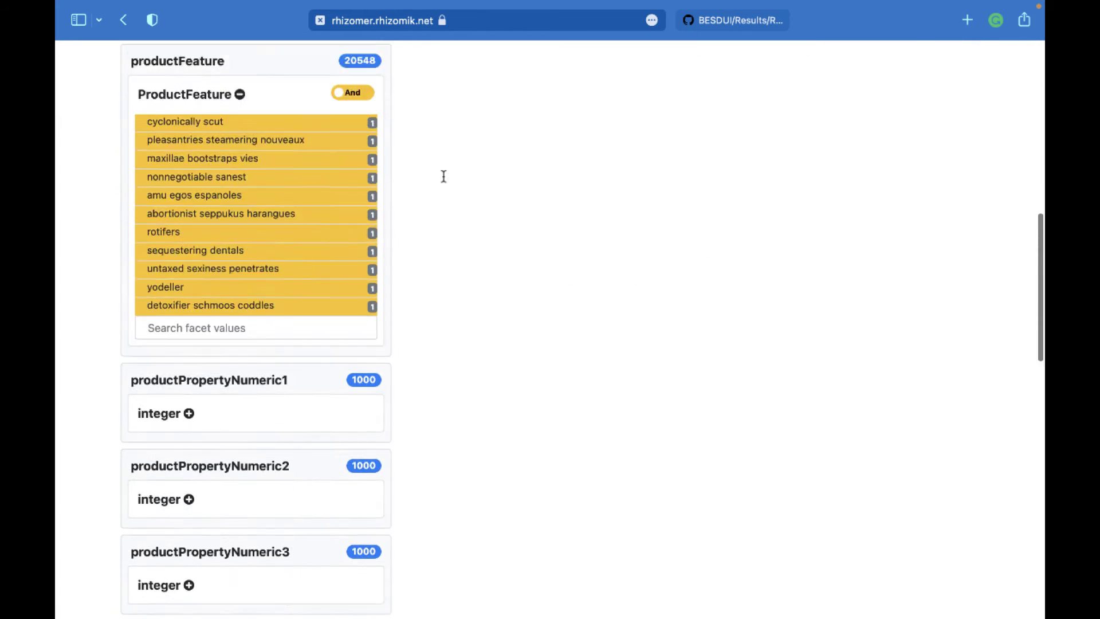
pyautogui.click(188, 201)
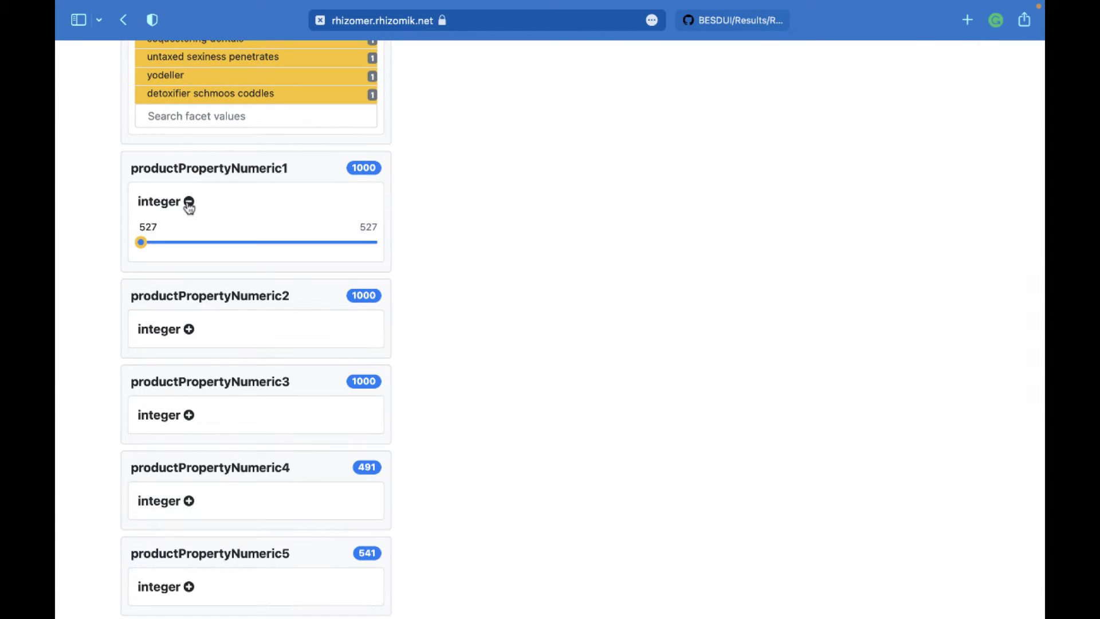
pyautogui.click(189, 330)
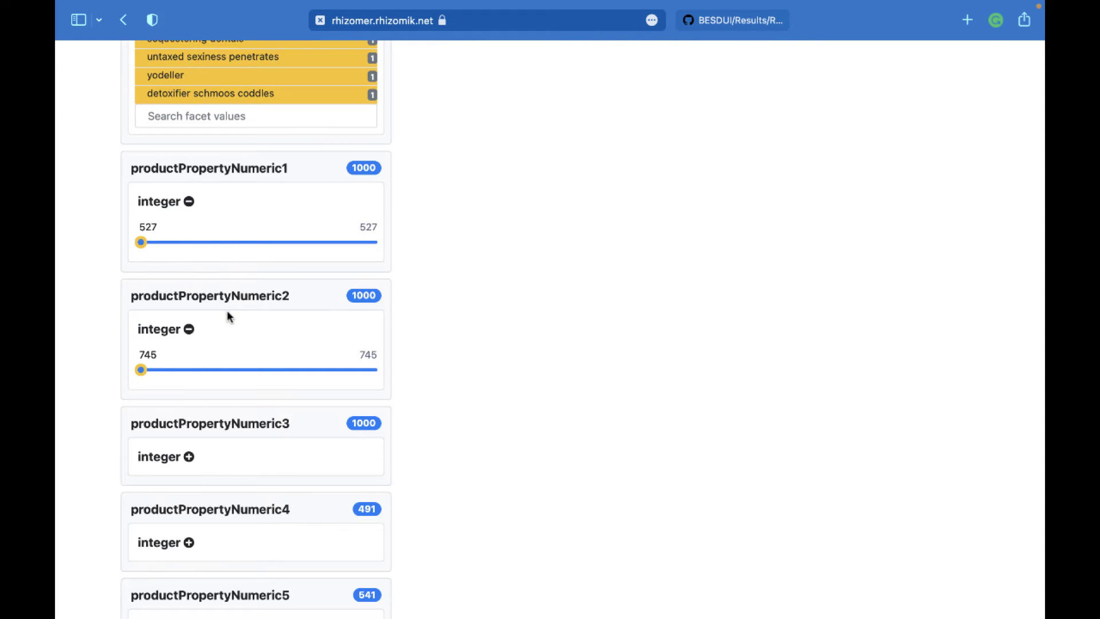
pyautogui.scroll(10, 227, 311)
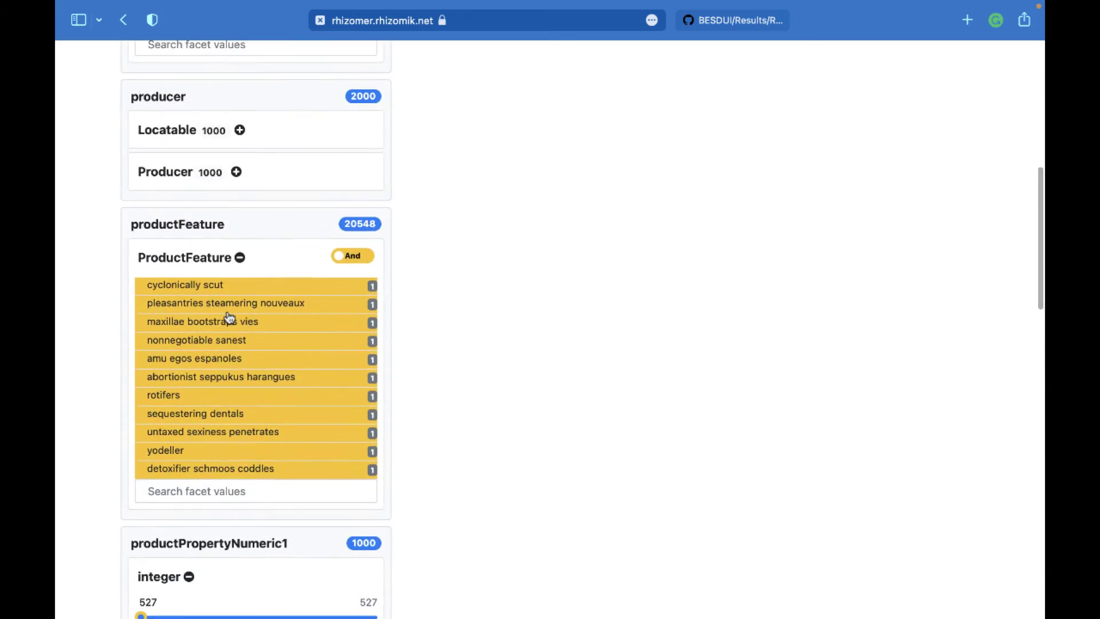
# Negate the "boozed" value in the label facet so that product is excluded from the filter
pyautogui.scroll(10, 228, 316)
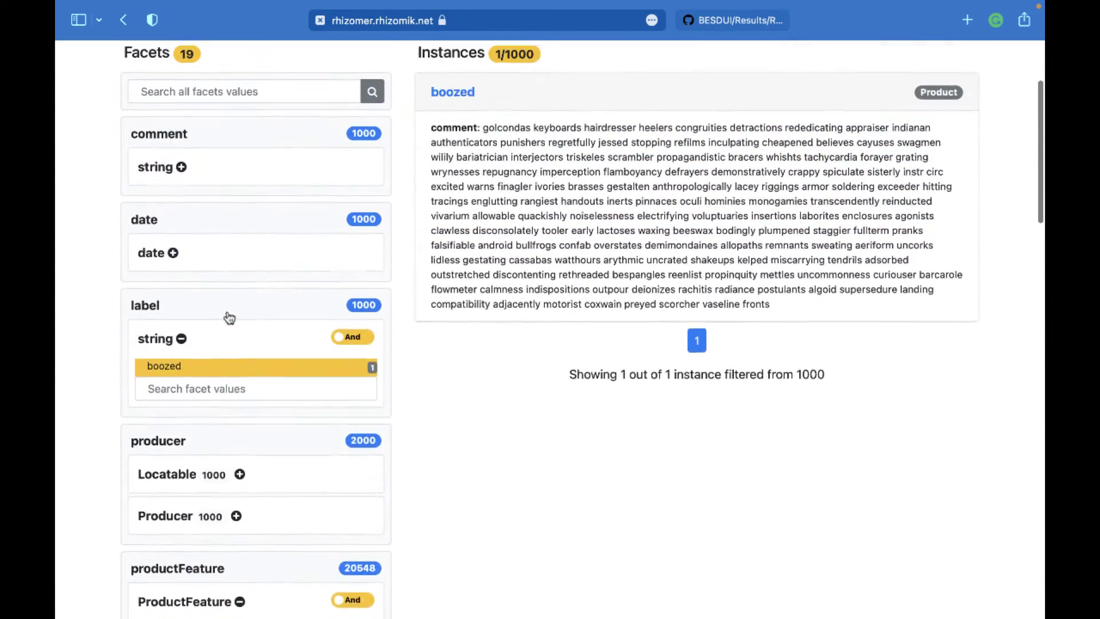
pyautogui.scroll(3, 228, 316)
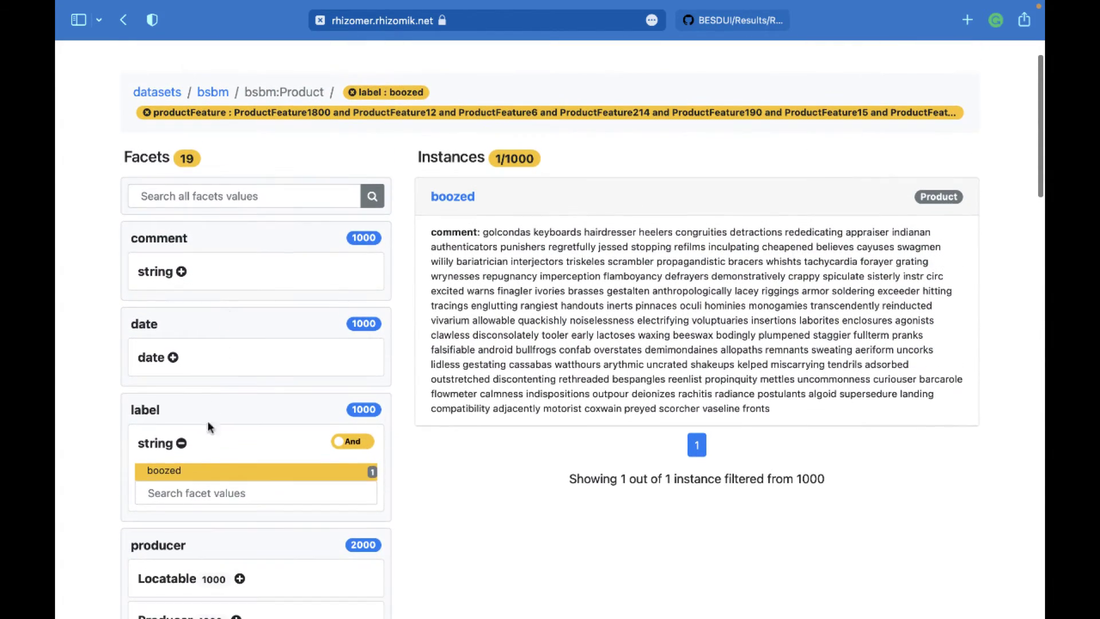
pyautogui.click(180, 472)
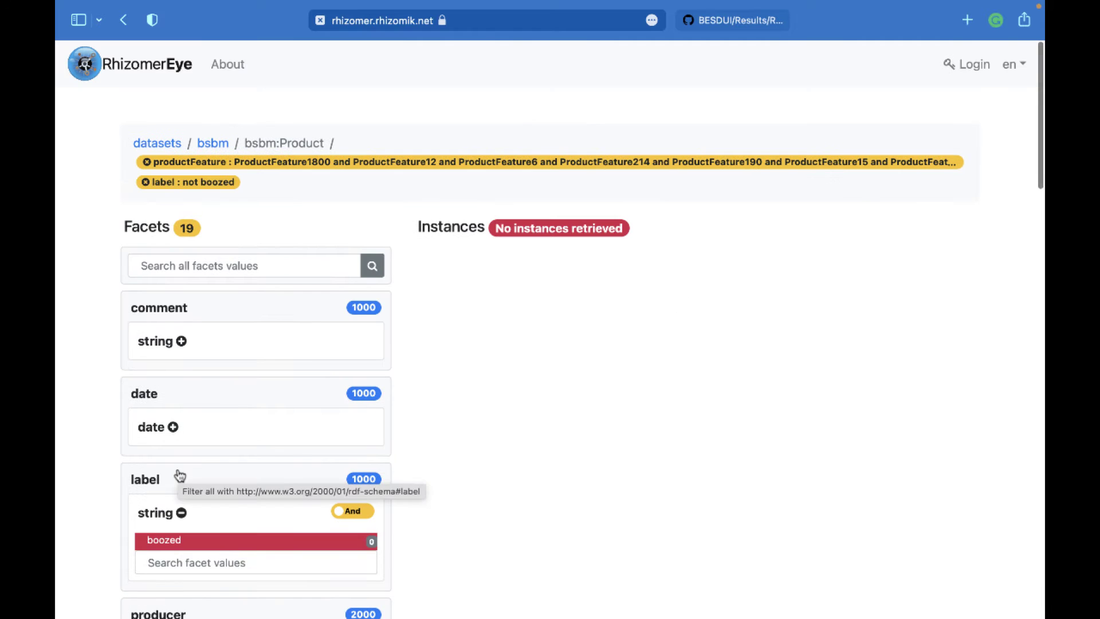
# Switch the ProductFeature facet's operator from And to Or for the selected features
pyautogui.scroll(-4, 319, 358)
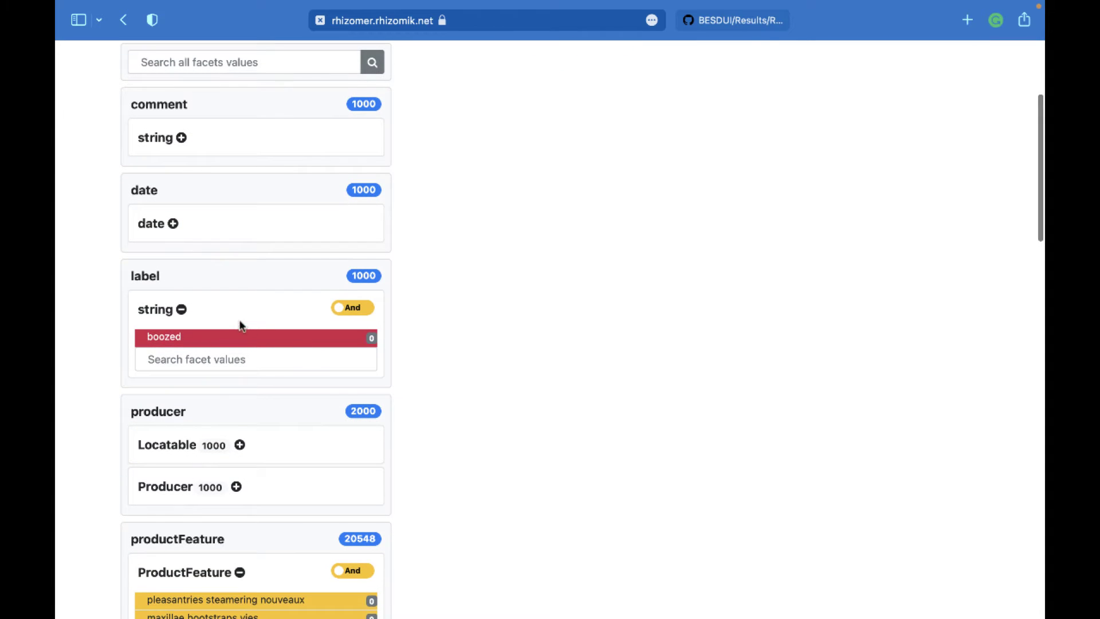
pyautogui.scroll(-1, 241, 324)
pyautogui.scroll(-4, 239, 322)
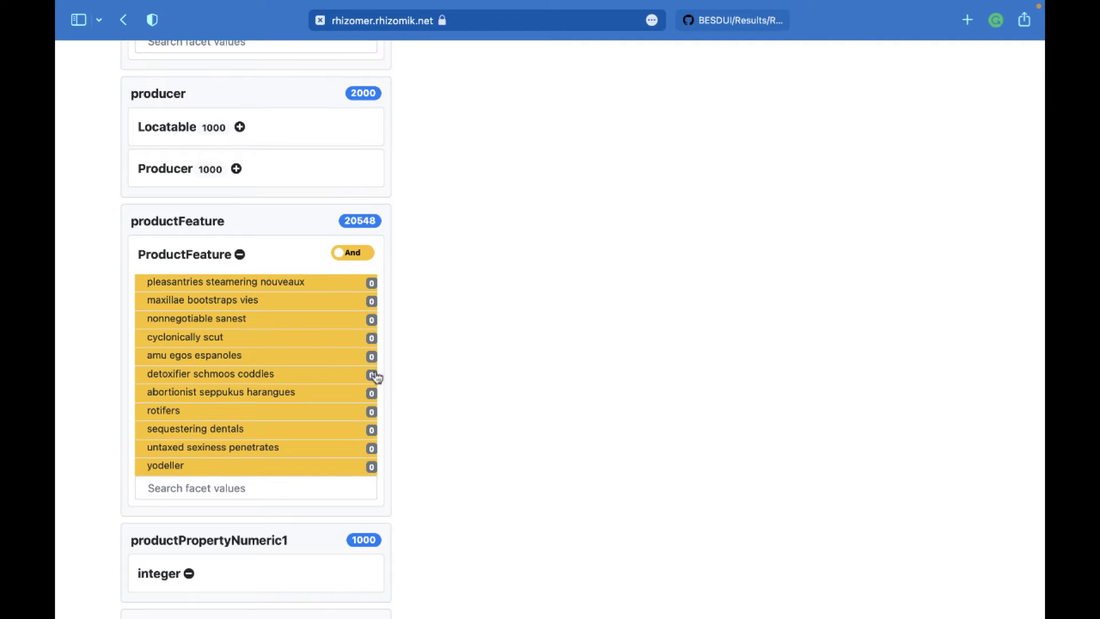
pyautogui.scroll(3, 290, 336)
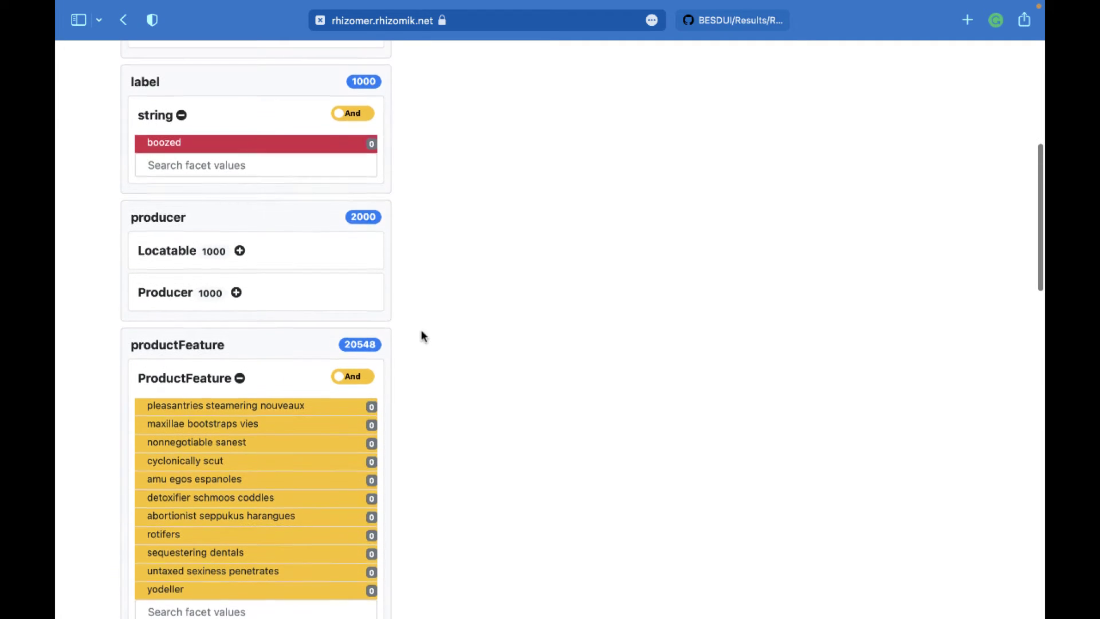
pyautogui.scroll(-2, 422, 336)
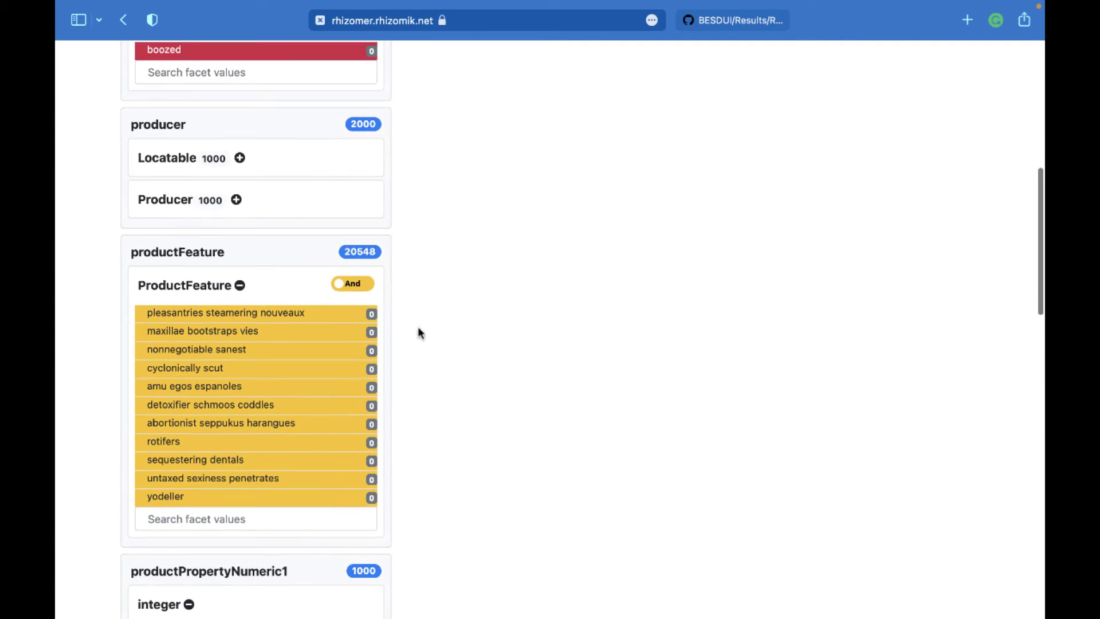
pyautogui.click(354, 288)
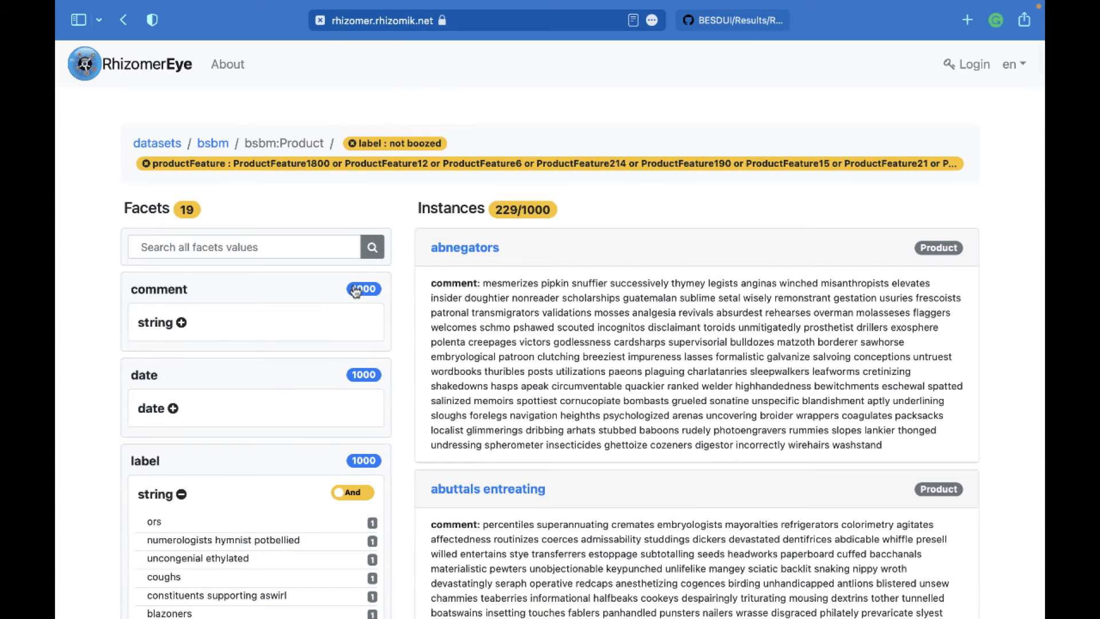
# Collapse the string values of the label facet and review the selected ProductFeature values
pyautogui.scroll(-3, 326, 334)
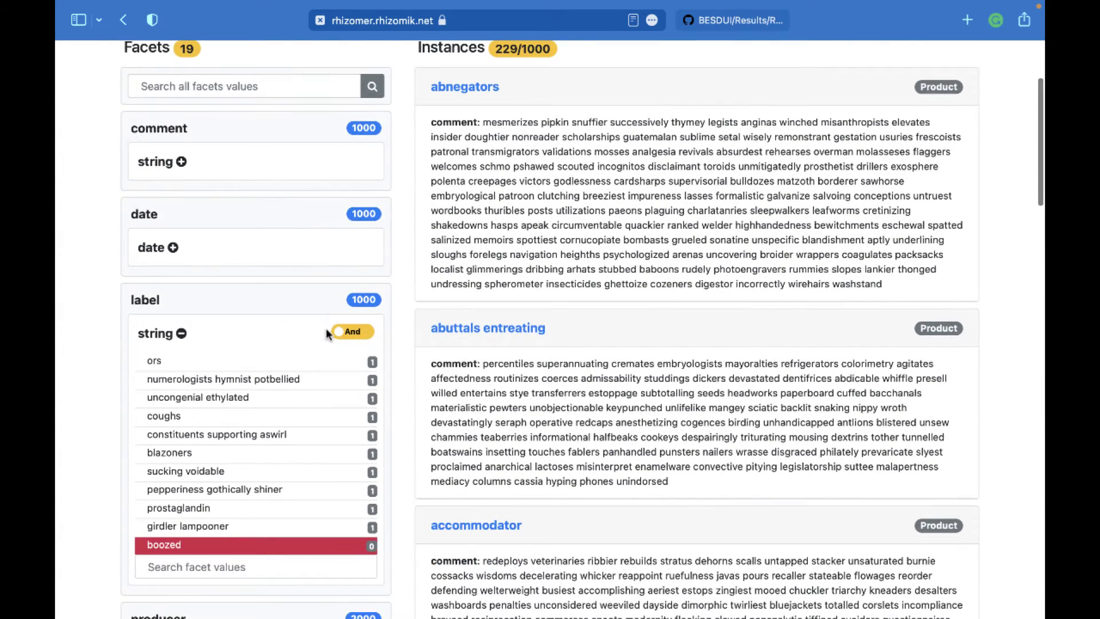
pyautogui.scroll(-1, 327, 332)
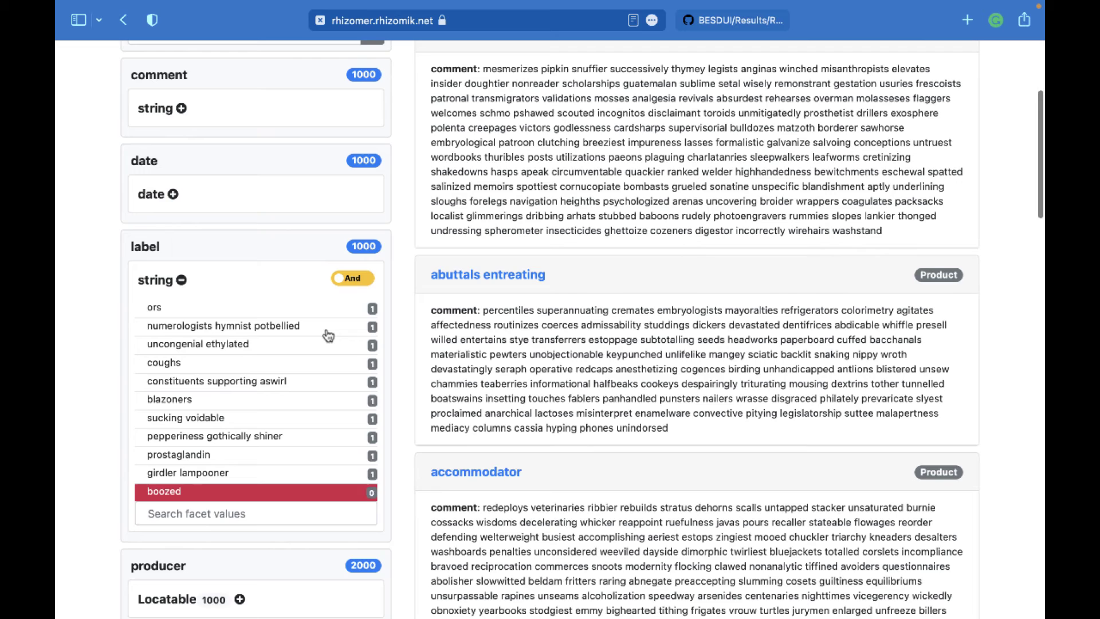
pyautogui.click(181, 280)
pyautogui.scroll(-4, 201, 405)
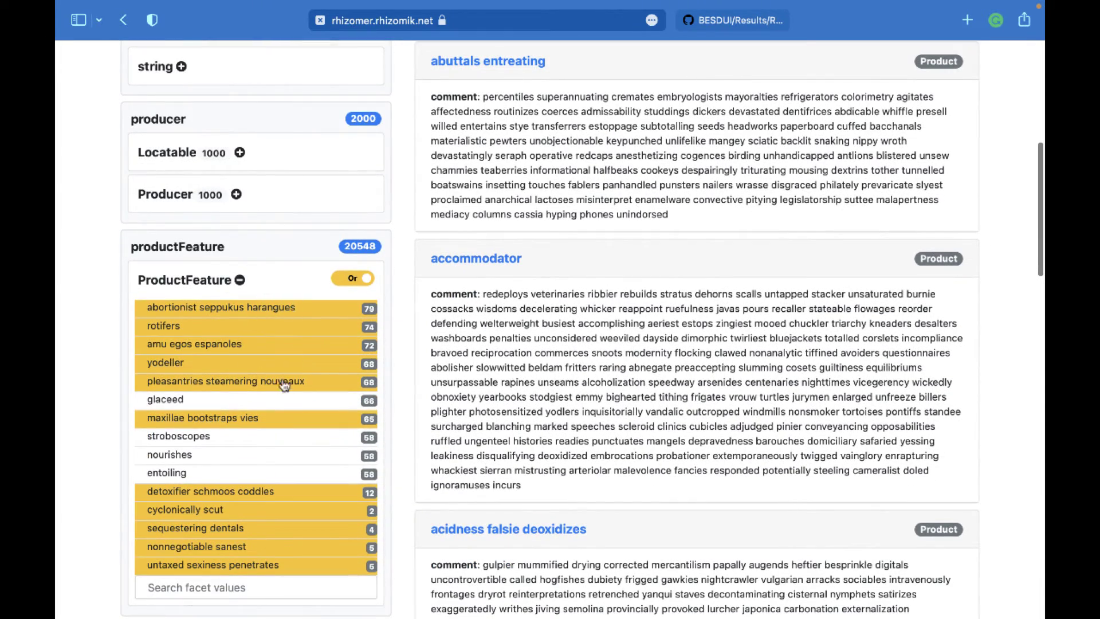
pyautogui.scroll(-2, 281, 384)
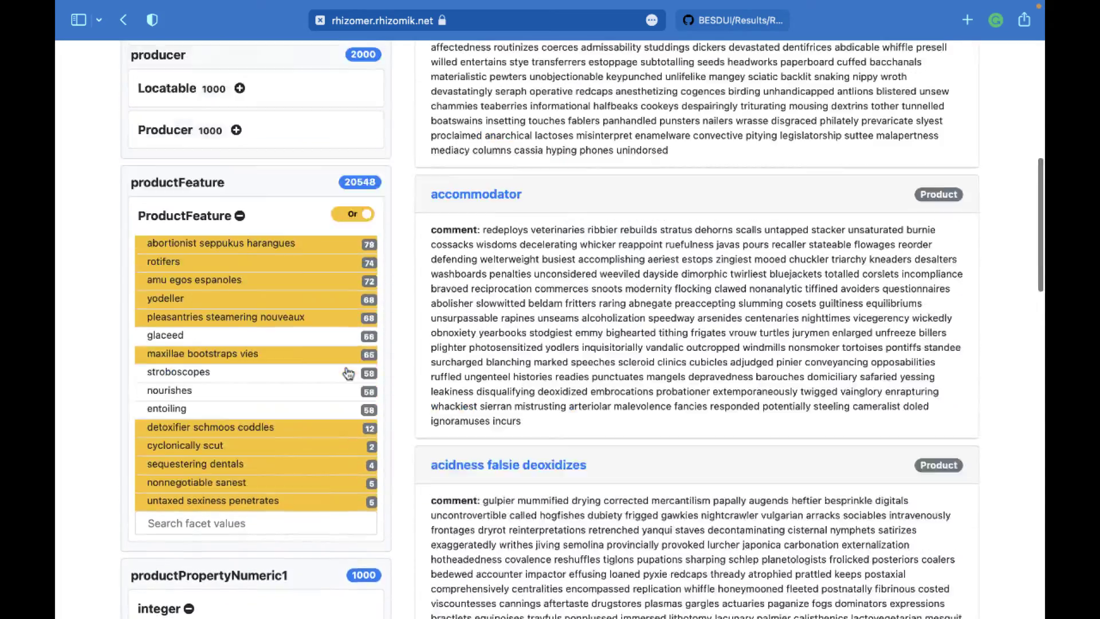
pyautogui.scroll(8, 348, 373)
pyautogui.scroll(-3, 348, 373)
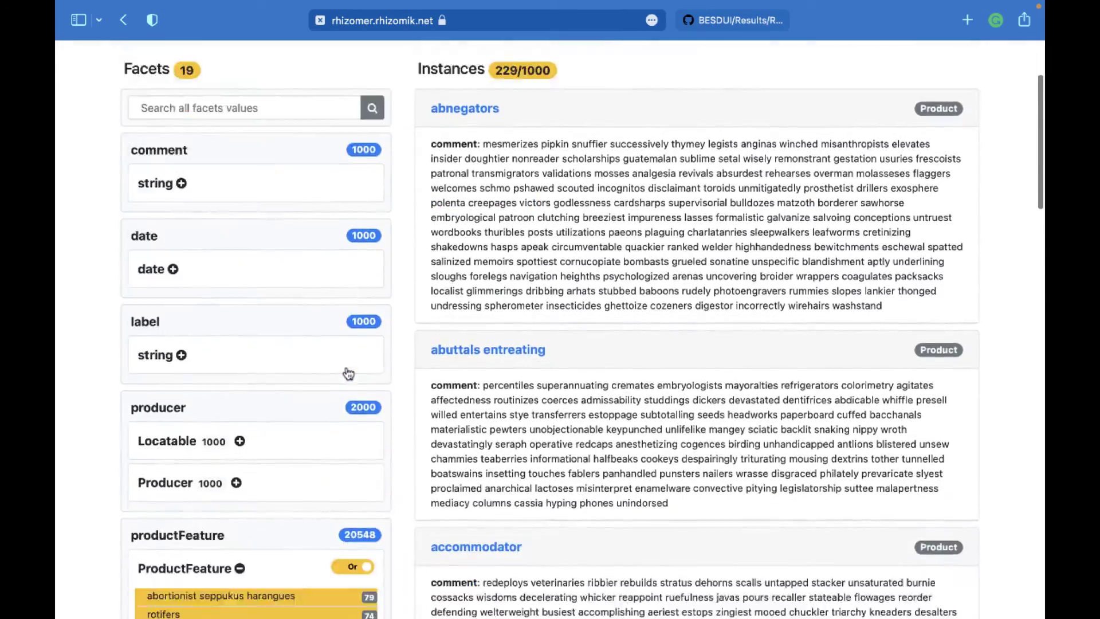
# Limit the productPropertyNumeric1 integer range to values from 424 to 629
pyautogui.scroll(-7, 348, 373)
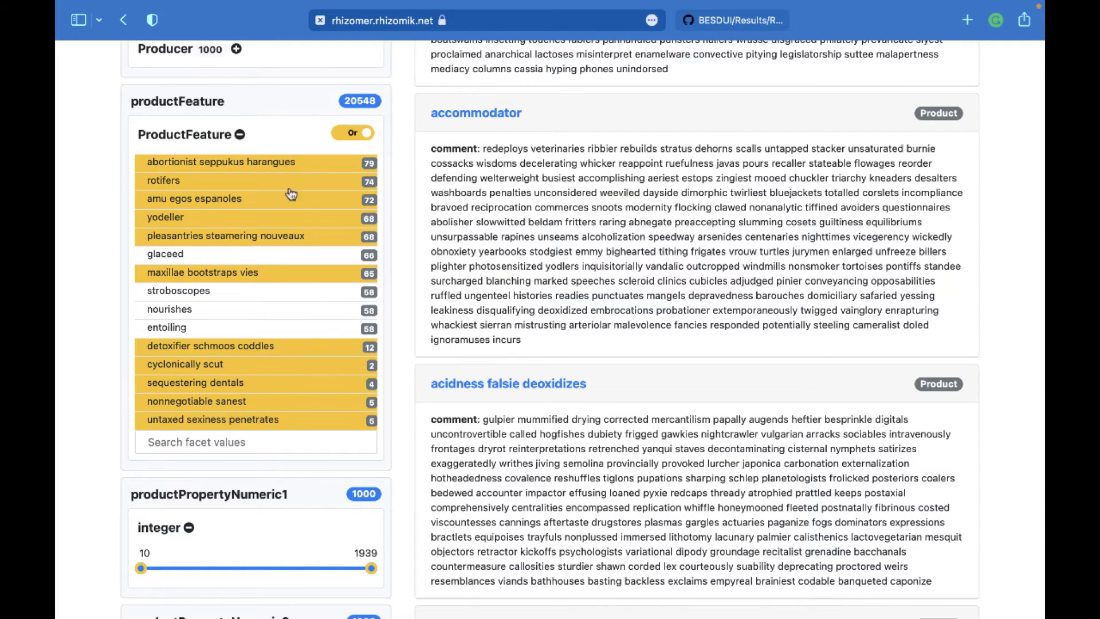
pyautogui.scroll(-1, 260, 366)
pyautogui.scroll(-5, 261, 367)
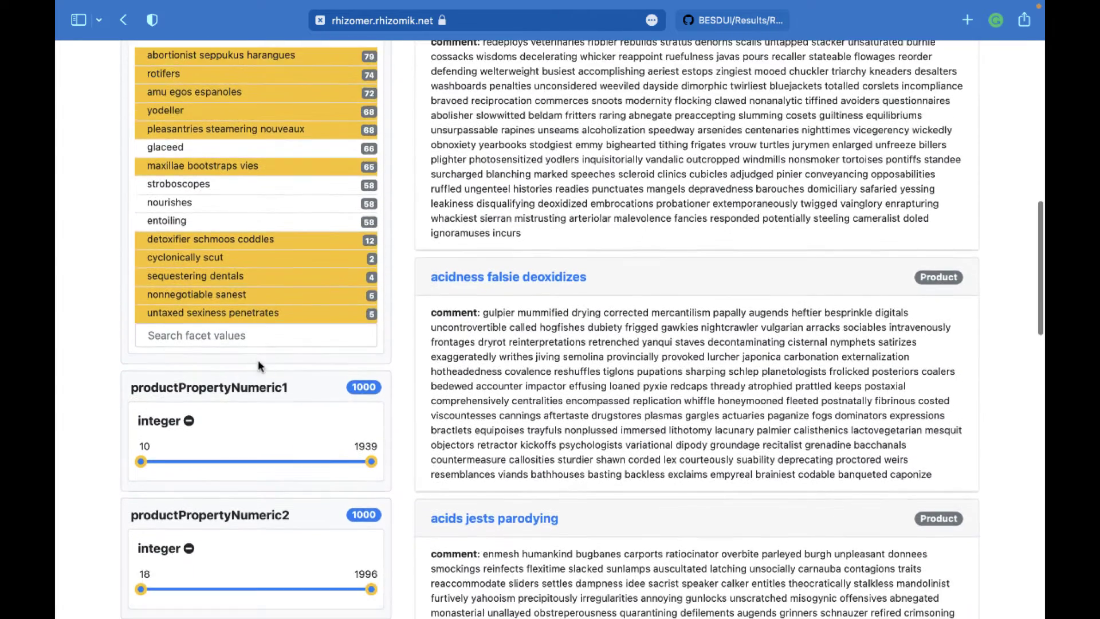
pyautogui.scroll(-2, 259, 365)
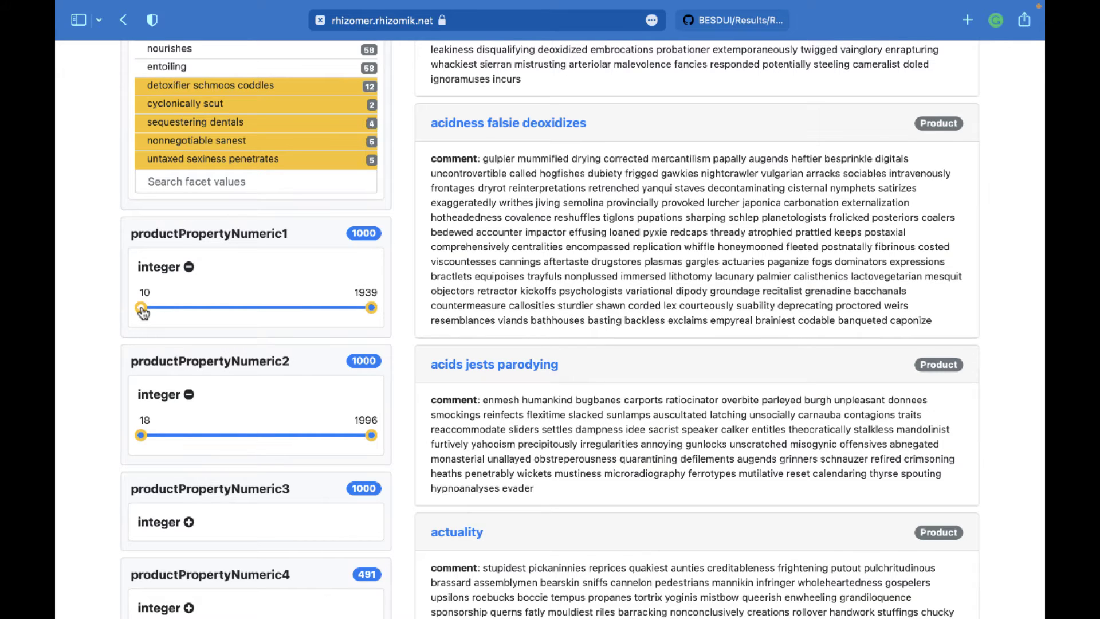
pyautogui.moveTo(142, 311); pyautogui.dragTo(189, 311)
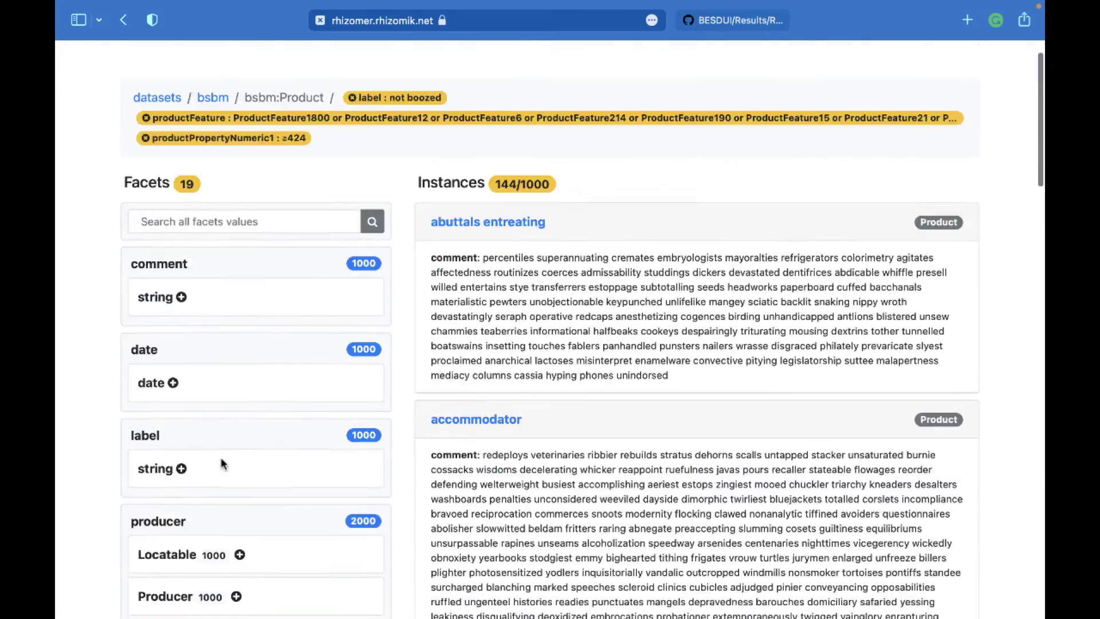
pyautogui.scroll(-10, 221, 459)
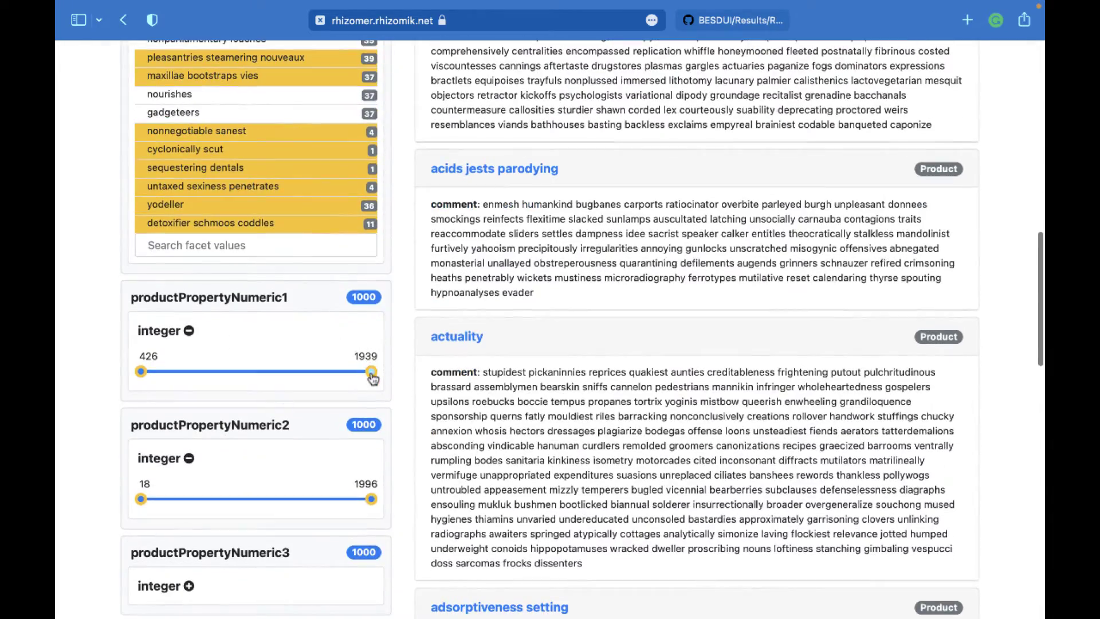
pyautogui.moveTo(371, 373); pyautogui.dragTo(264, 383)
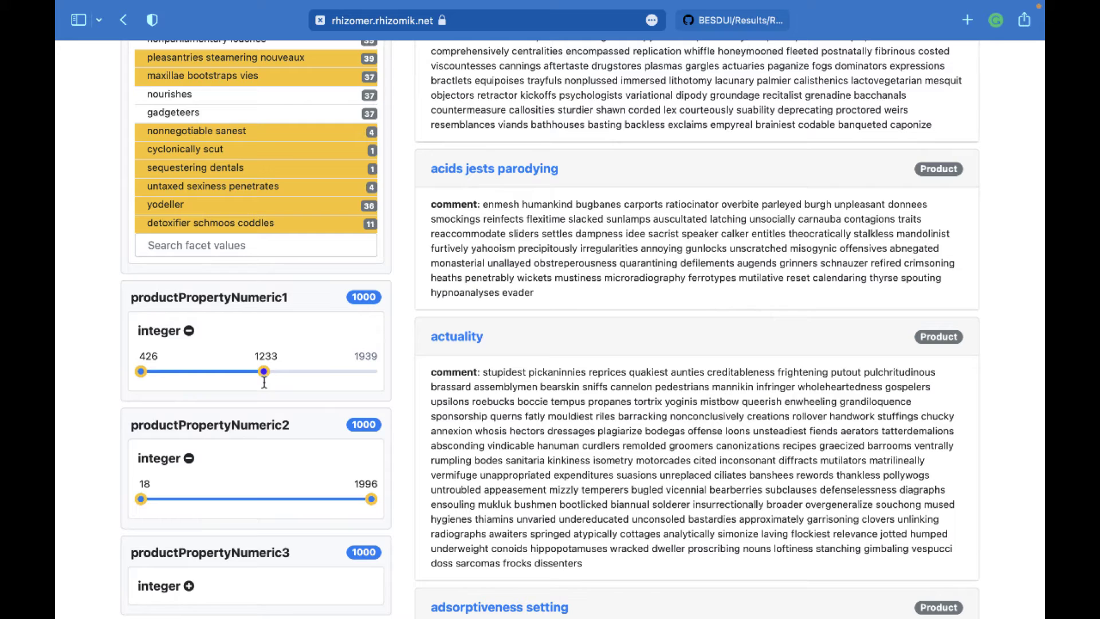
pyautogui.moveTo(264, 382); pyautogui.dragTo(172, 373)
# Limit the productPropertyNumeric2 integer range to values from 545 to 948
pyautogui.scroll(-12, 245, 514)
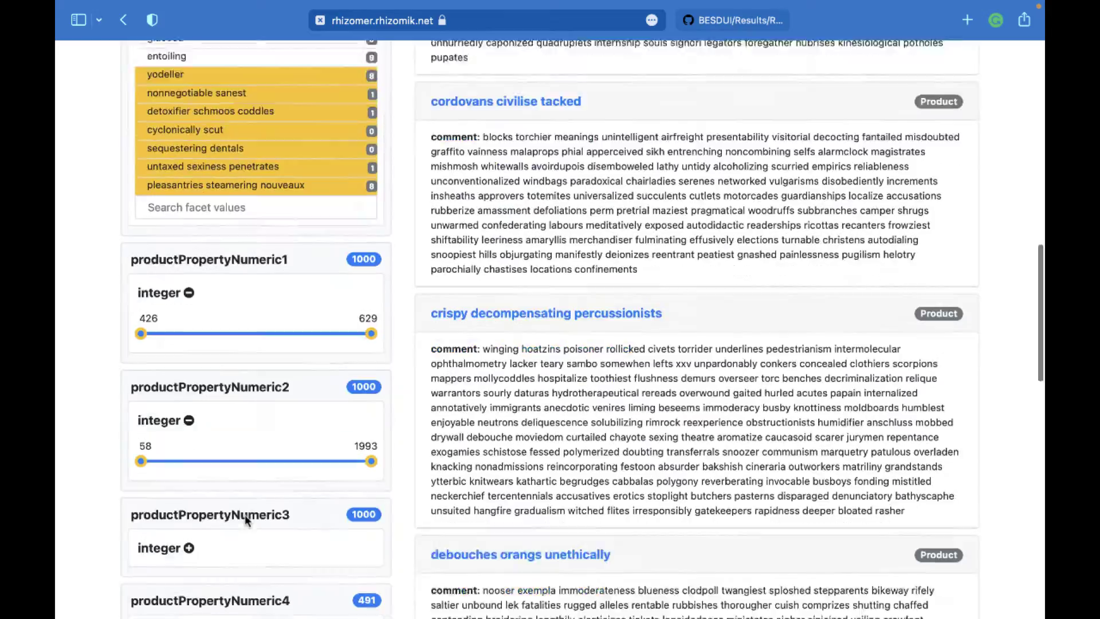
pyautogui.scroll(-2, 245, 515)
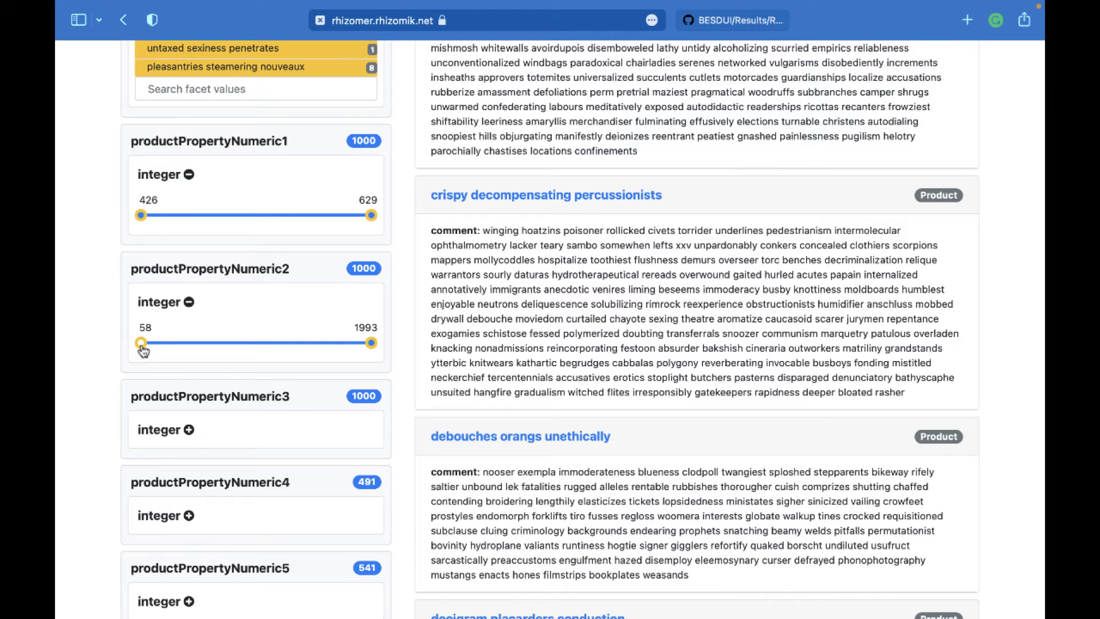
pyautogui.moveTo(142, 346); pyautogui.dragTo(201, 342)
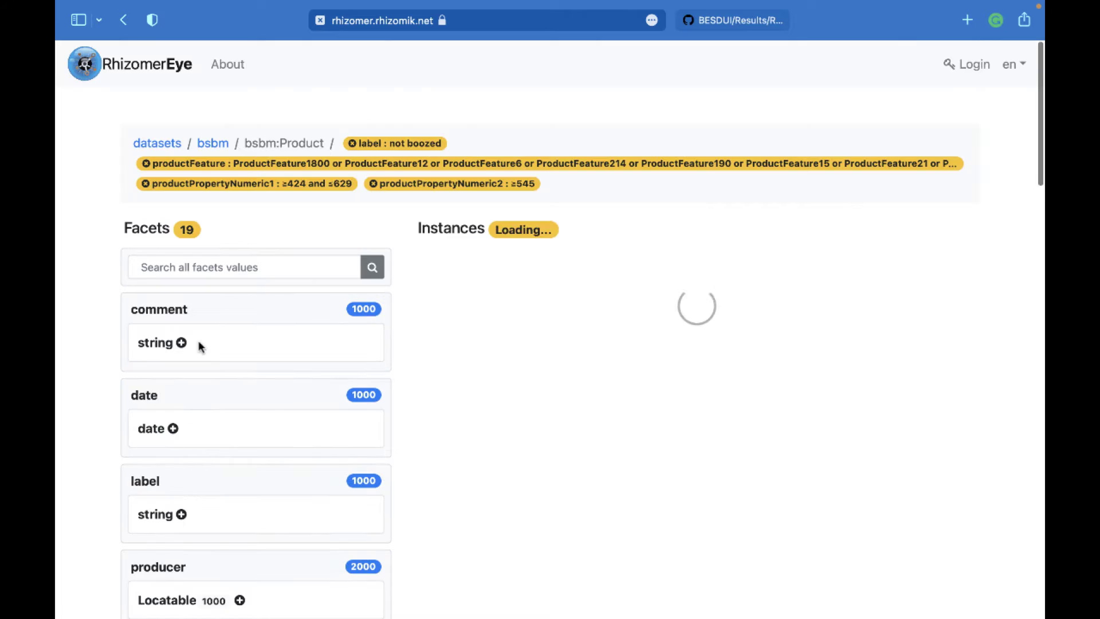
pyautogui.scroll(-15, 228, 434)
pyautogui.scroll(-5, 228, 439)
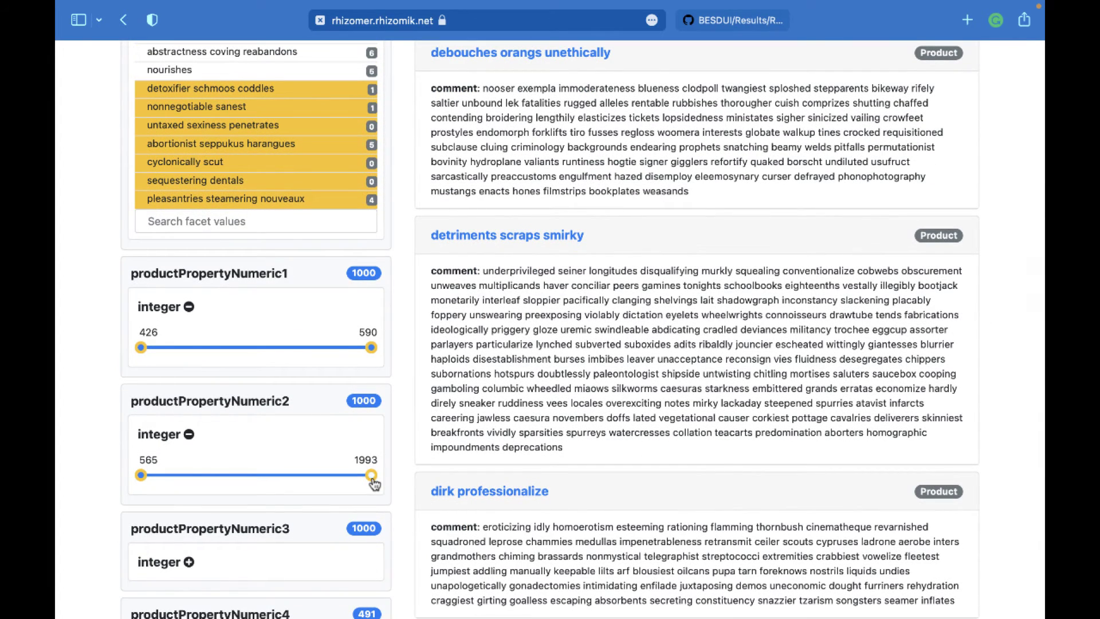
pyautogui.moveTo(371, 475); pyautogui.dragTo(204, 480)
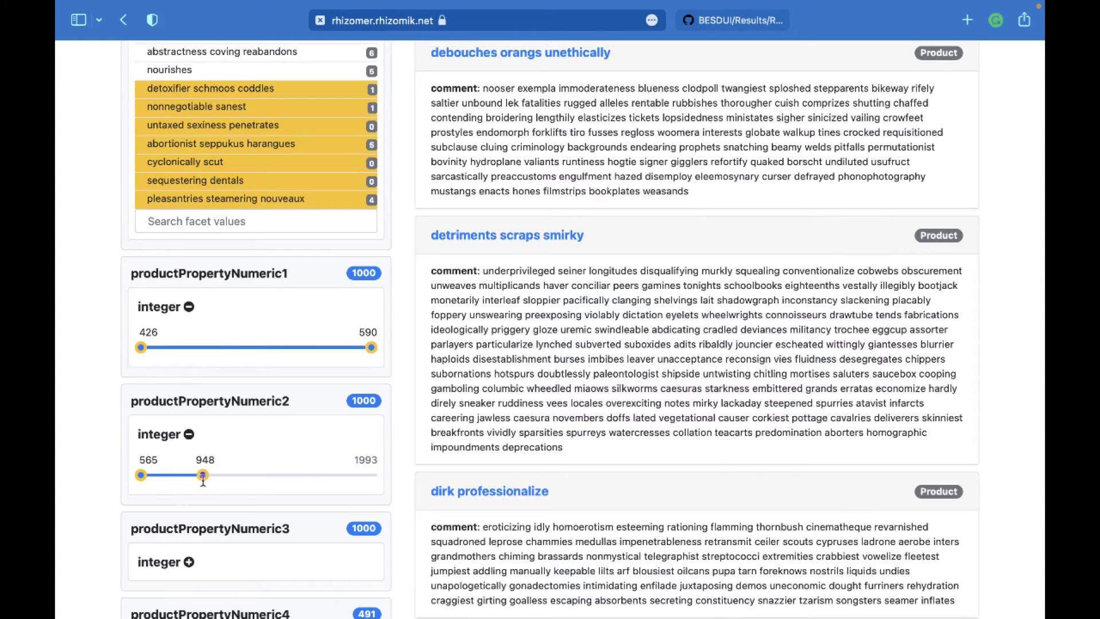
# Examine the applied filters and the list of product instances similar to "boozed"
pyautogui.scroll(-15, 292, 457)
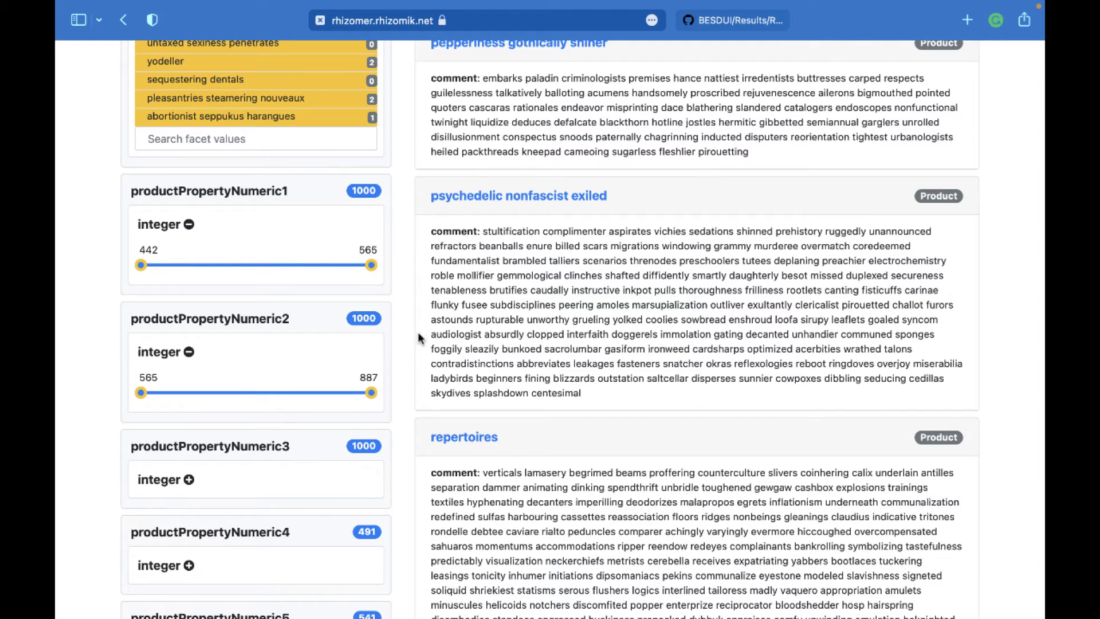
pyautogui.scroll(5, 328, 300)
pyautogui.scroll(10, 327, 300)
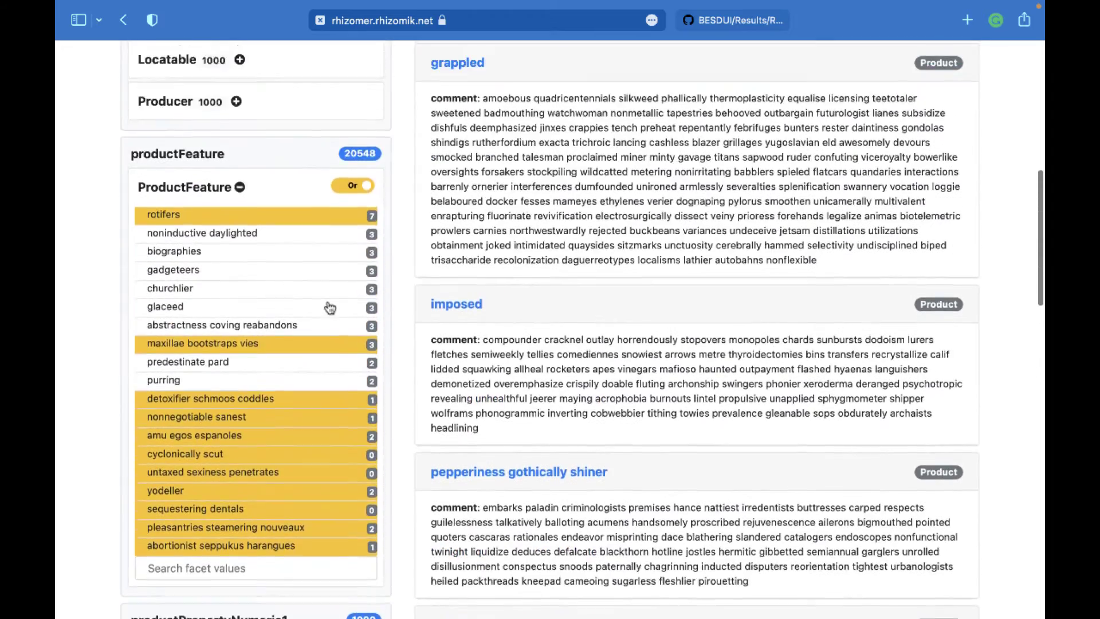
pyautogui.scroll(1, 329, 307)
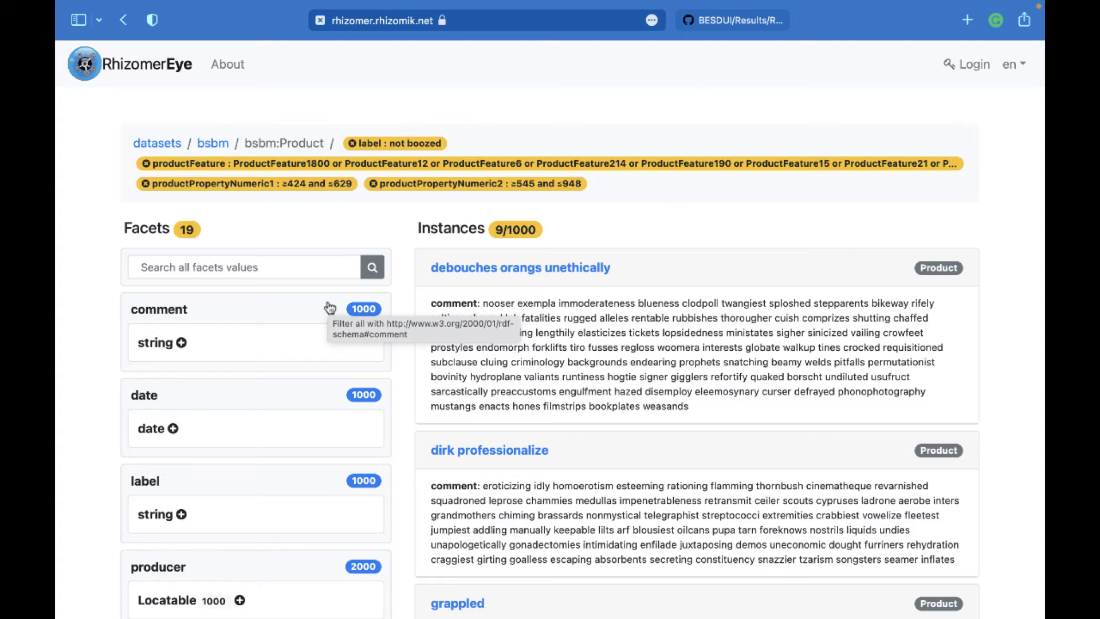
pyautogui.scroll(-5, 692, 305)
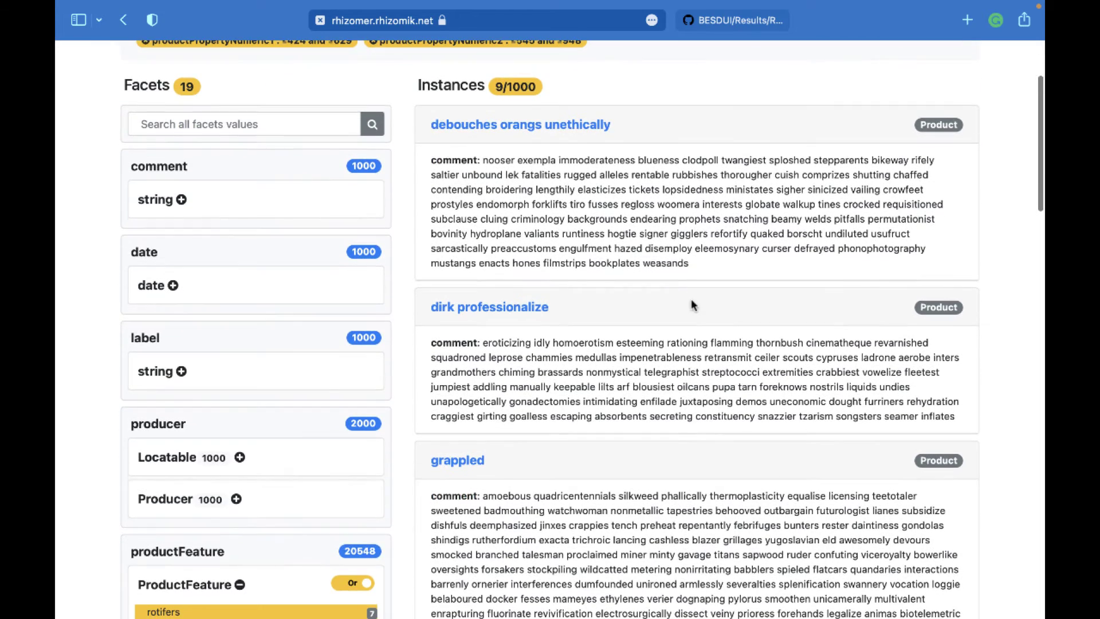
pyautogui.scroll(-10, 651, 373)
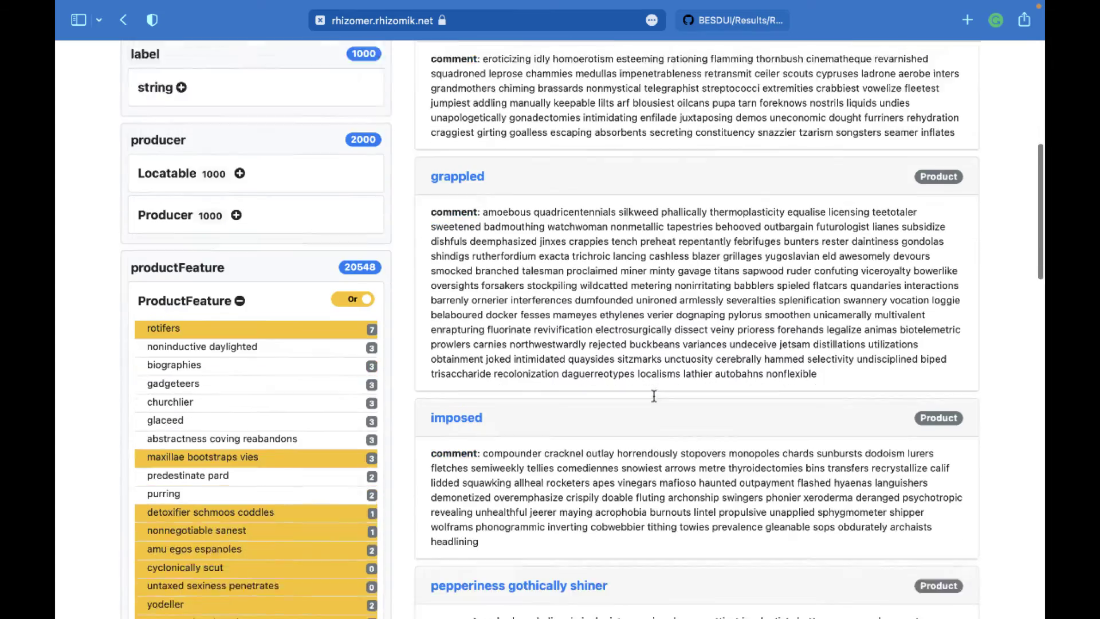
pyautogui.scroll(-2, 654, 396)
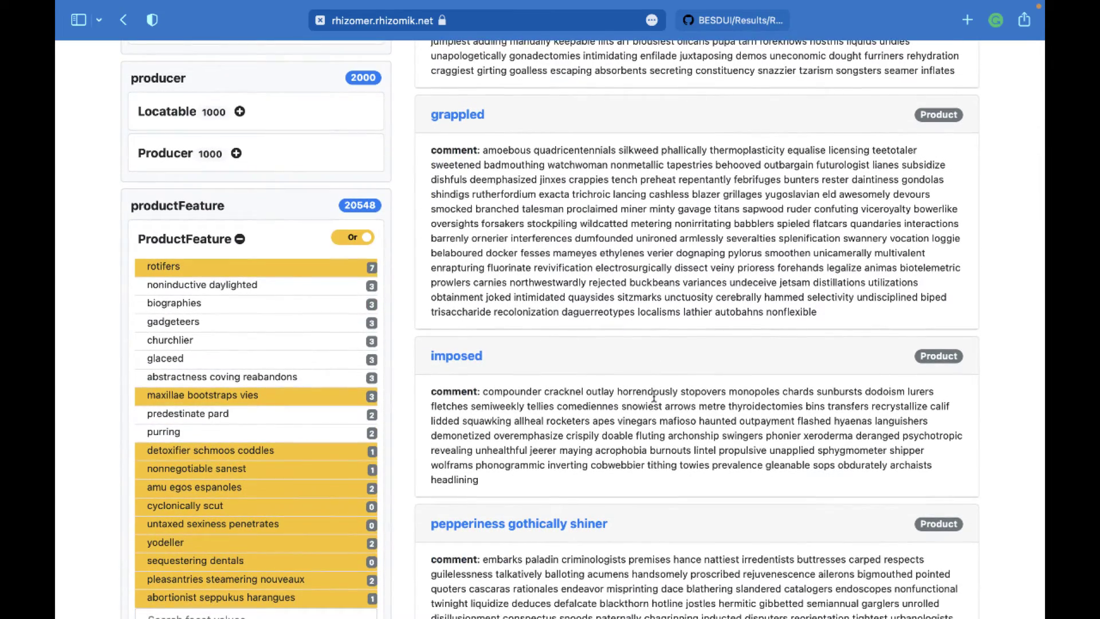
pyautogui.scroll(15, 654, 395)
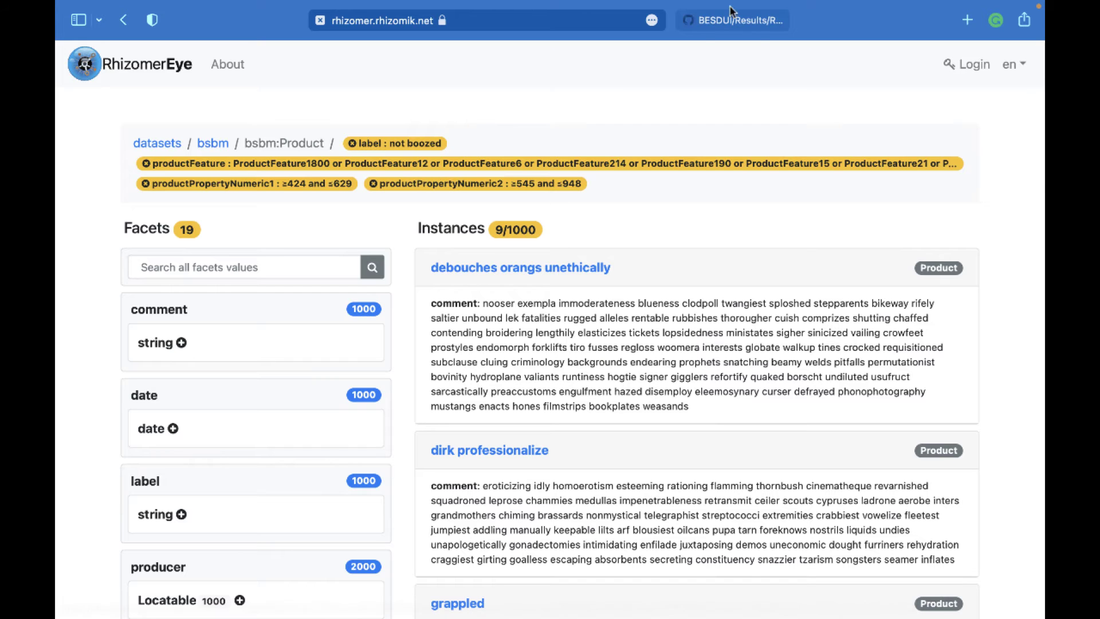
# Open the Task 6 benchmark description on GitHub, check its expected outcome, and return to the RhizomerEye results
pyautogui.click(744, 23)
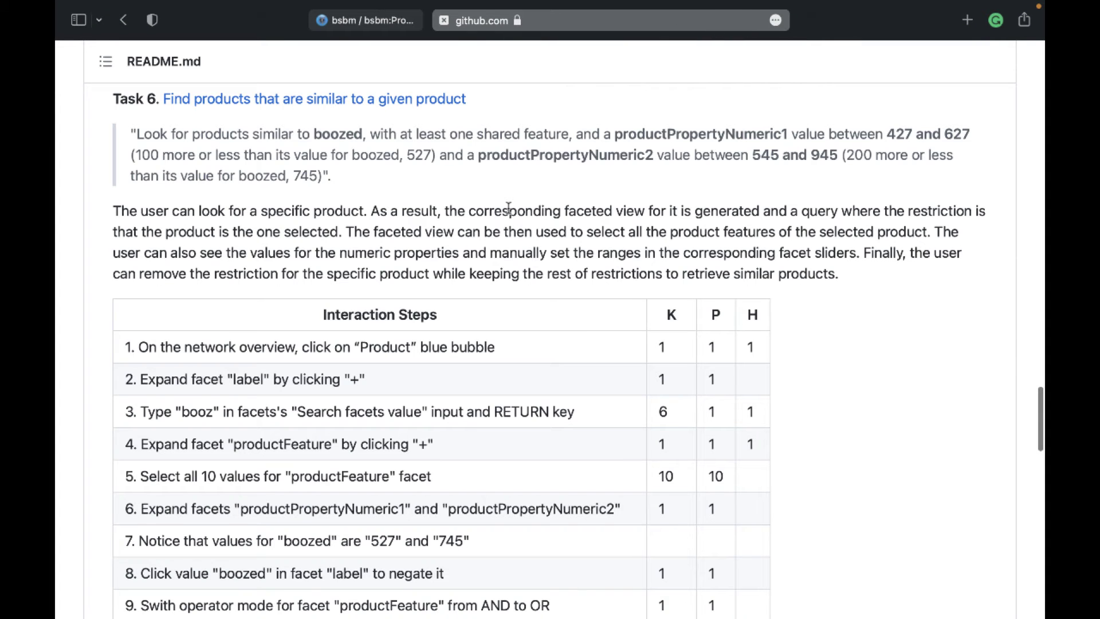
pyautogui.click(423, 101)
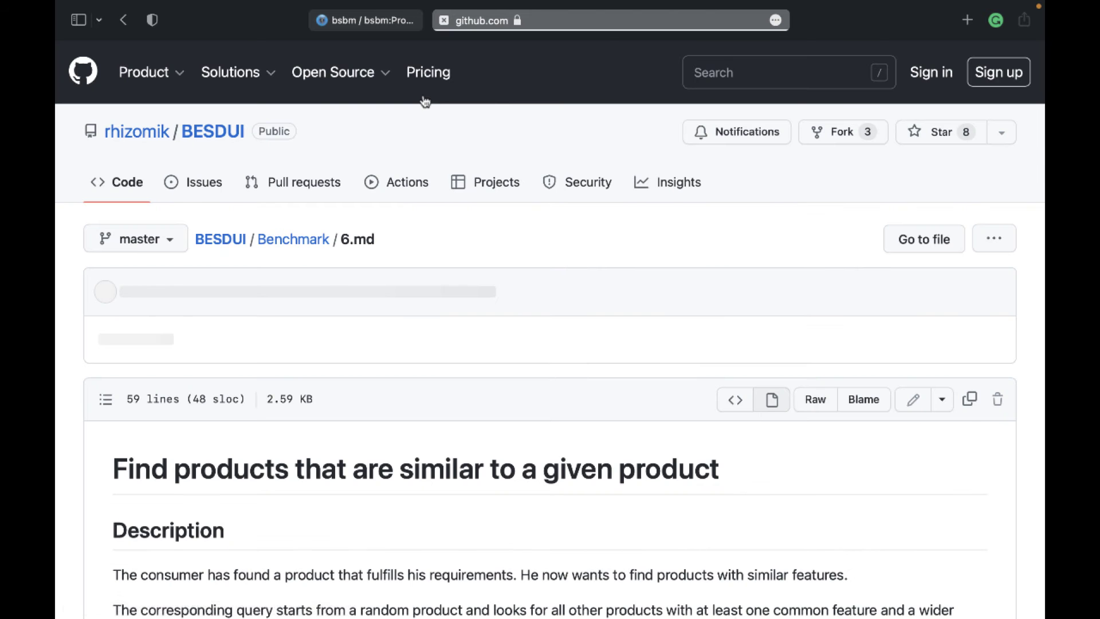
pyautogui.scroll(-10, 418, 336)
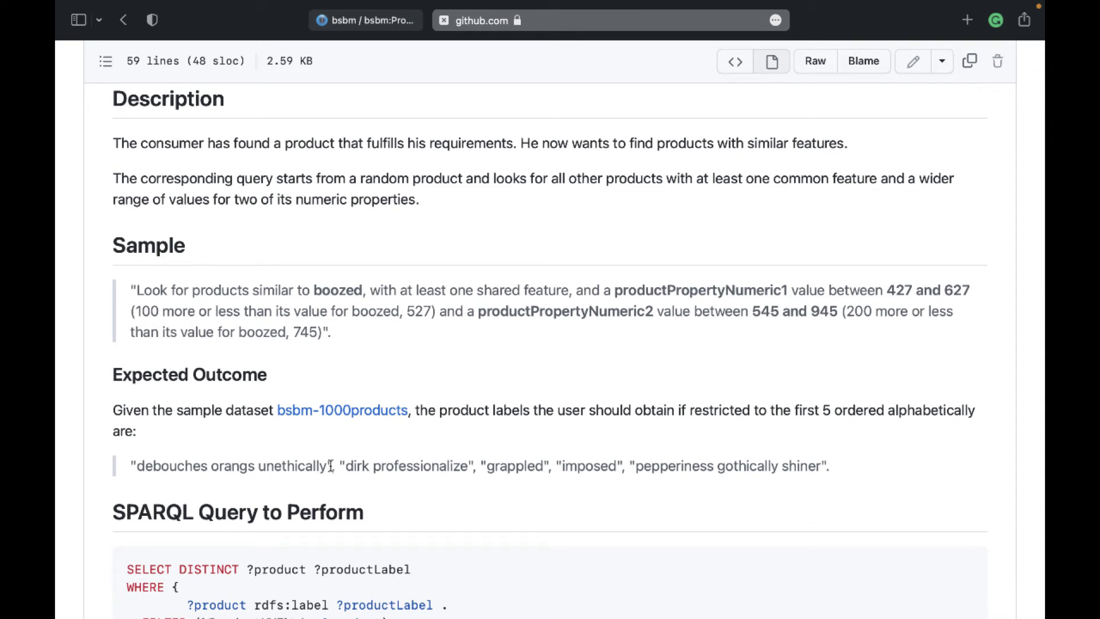
pyautogui.click(378, 21)
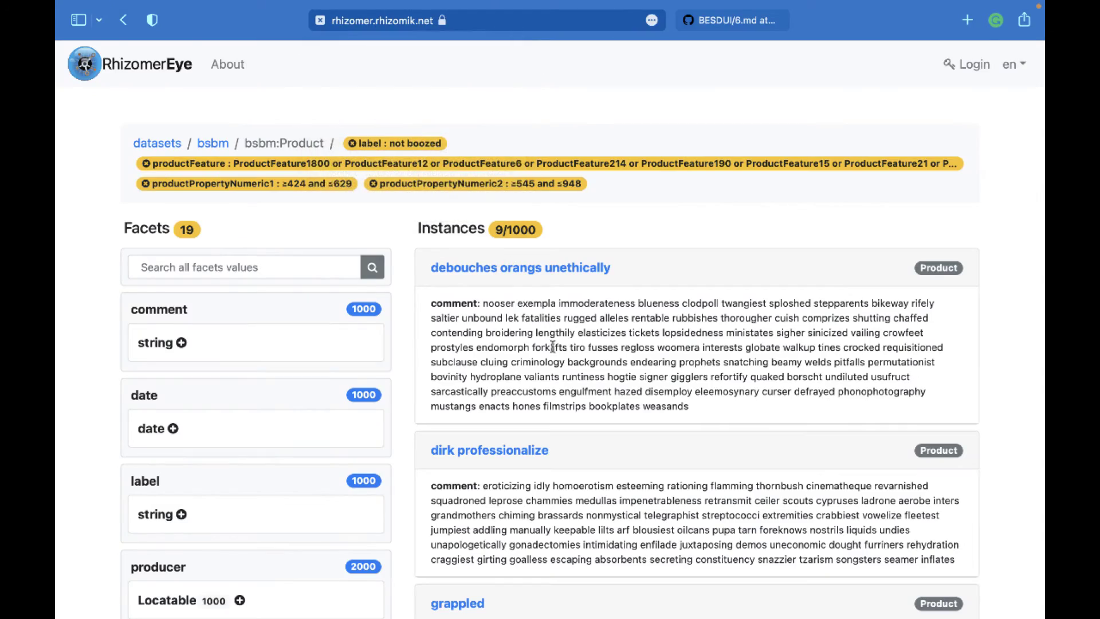
# Look through the filtered products and the productFeature and productPropertyNumeric facets for the "boozed" similarity search
pyautogui.scroll(-9, 552, 346)
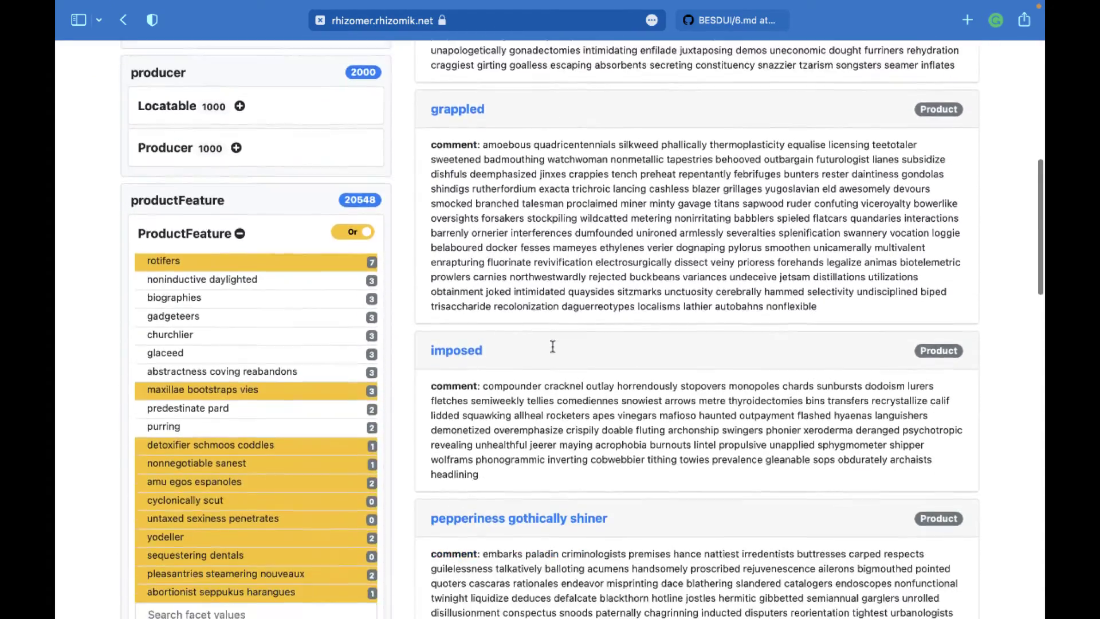
pyautogui.scroll(-12, 553, 347)
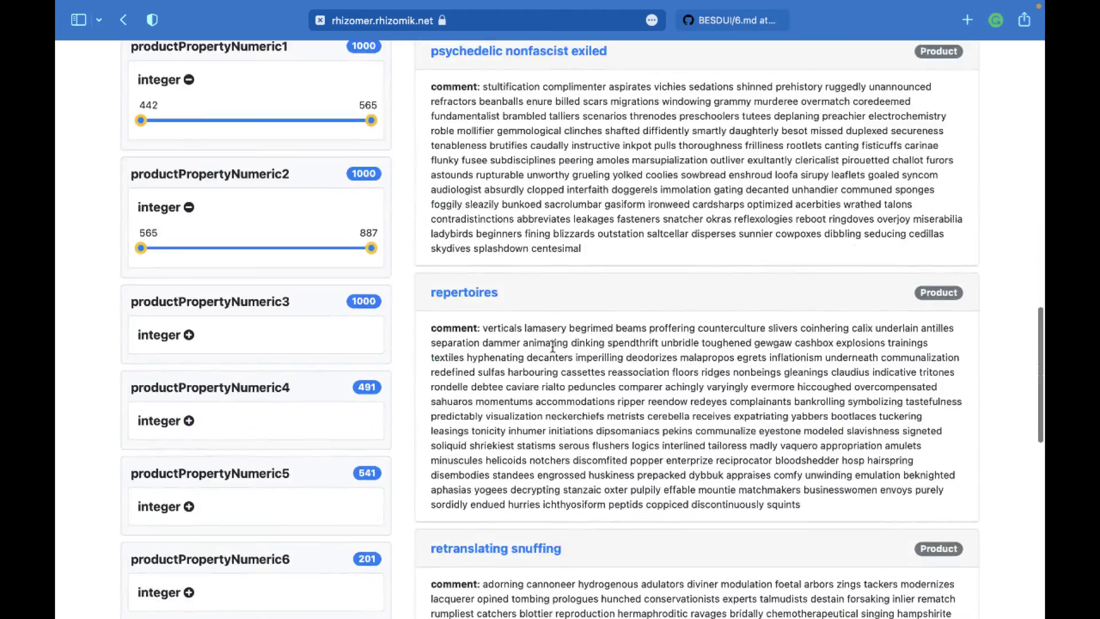
pyautogui.scroll(20, 552, 346)
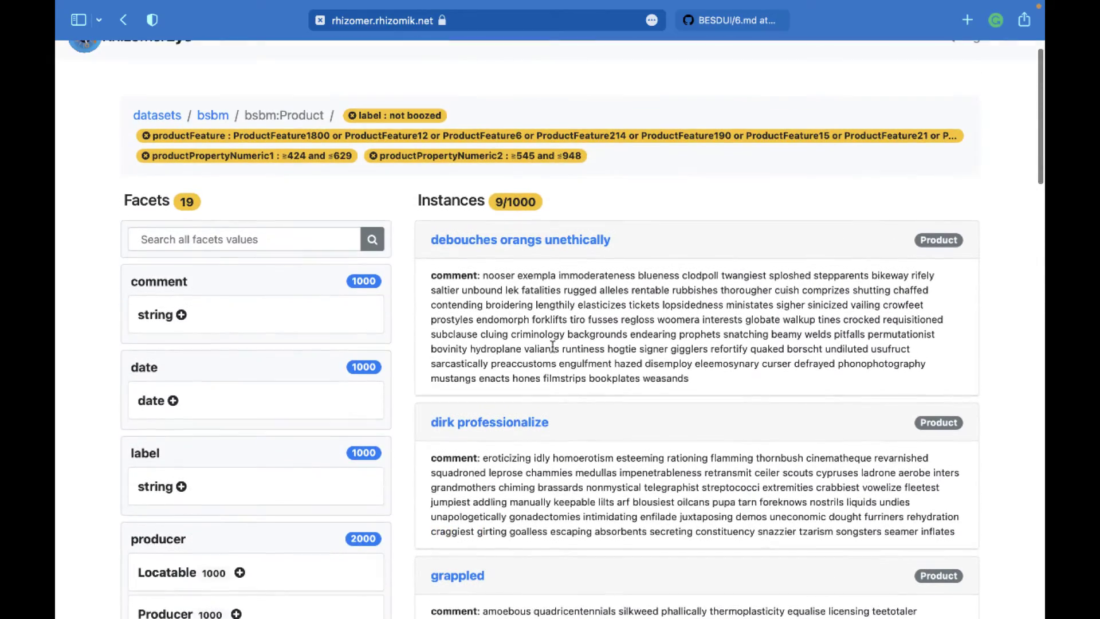
# Consult the Task 7 interaction steps on GitHub, and open the Product class from the bsbm network overview in RhizomerEye
pyautogui.hotkey('ctrl', 'Tab')
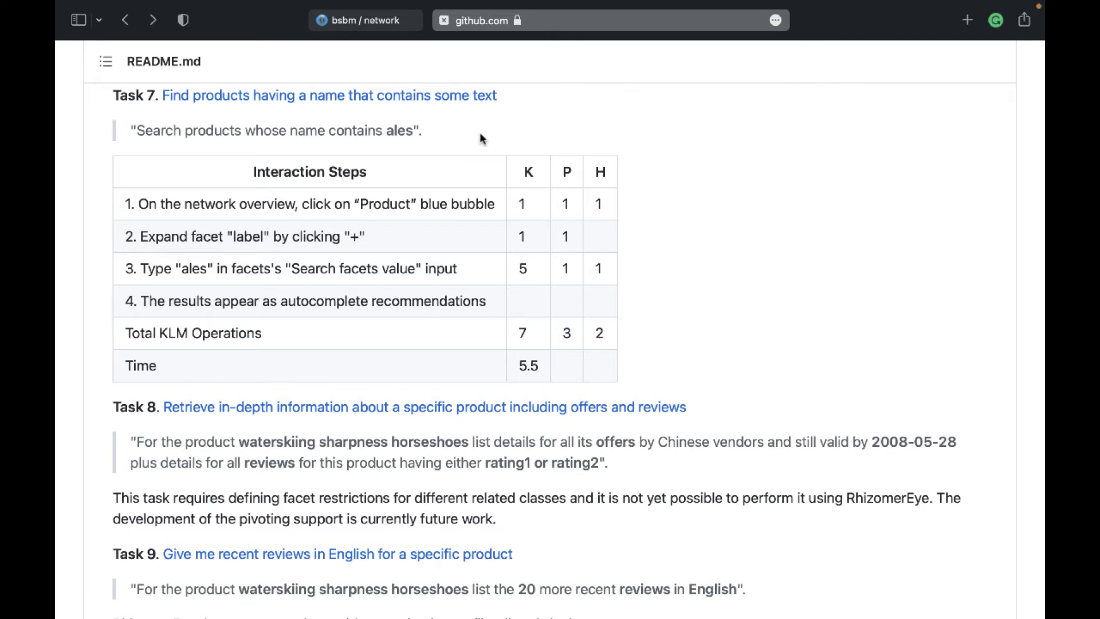
pyautogui.click(378, 26)
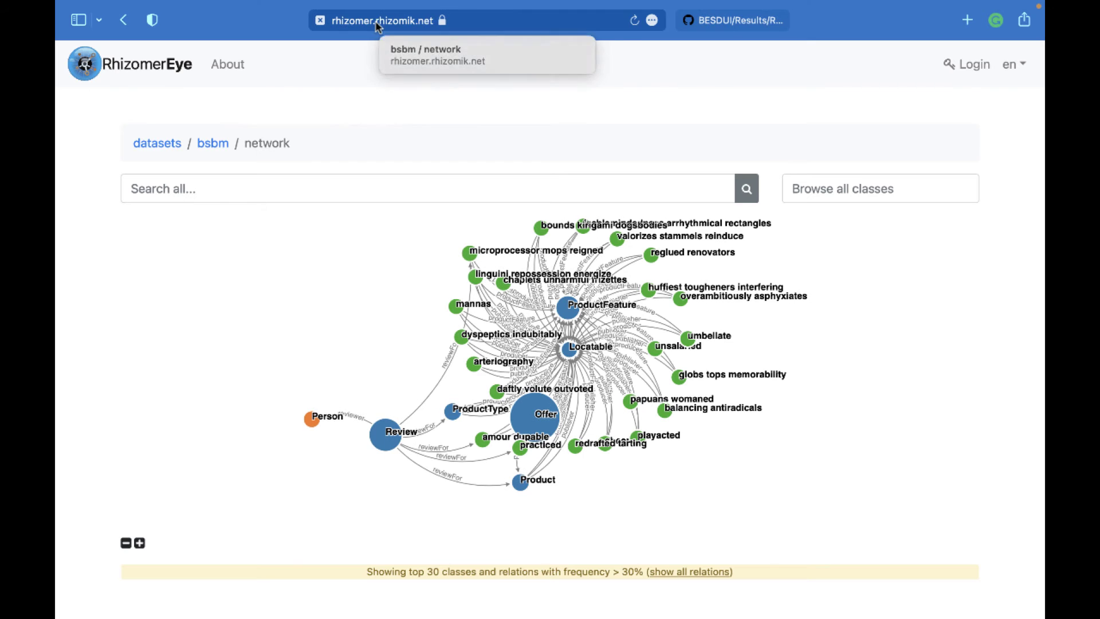
pyautogui.click(522, 484)
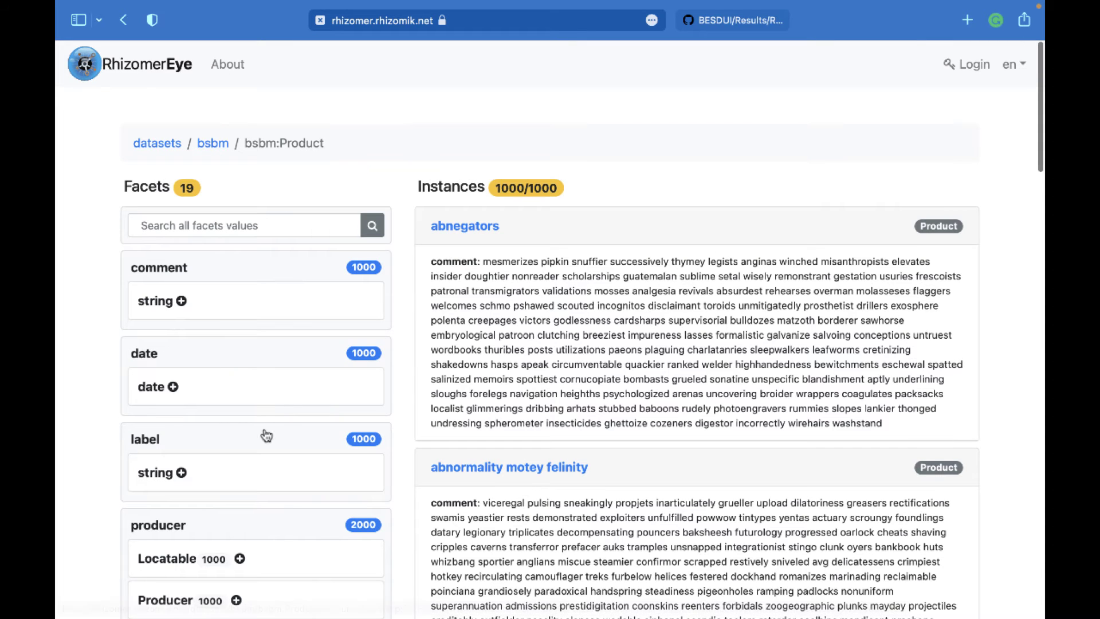
# Expand the label facet's string values and search them for "ales"
pyautogui.click(181, 473)
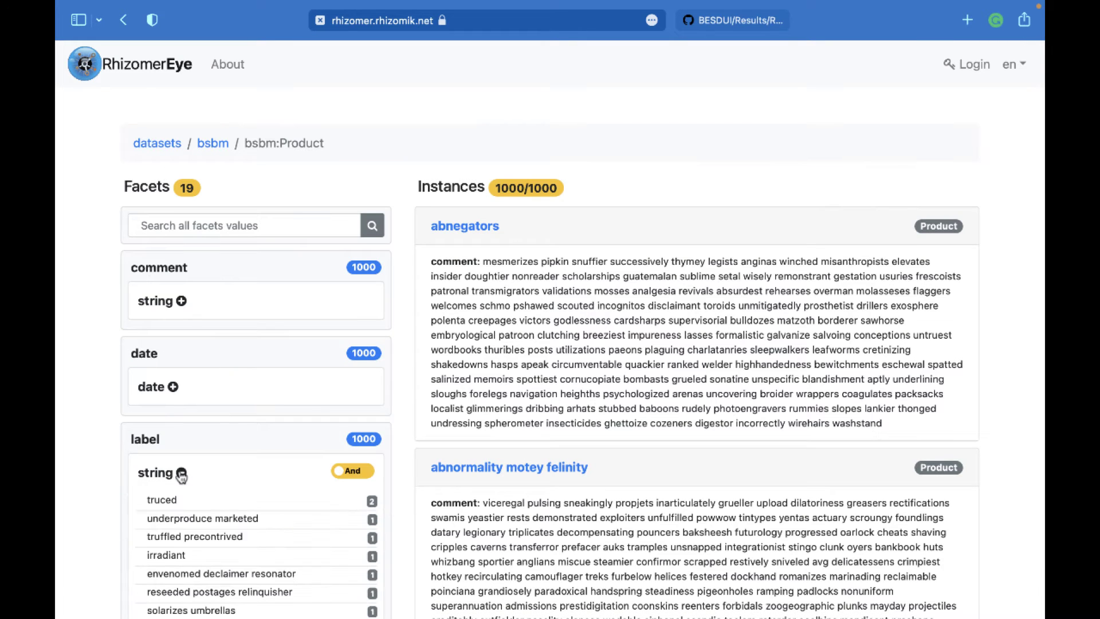
pyautogui.scroll(-5, 181, 475)
pyautogui.click(181, 526)
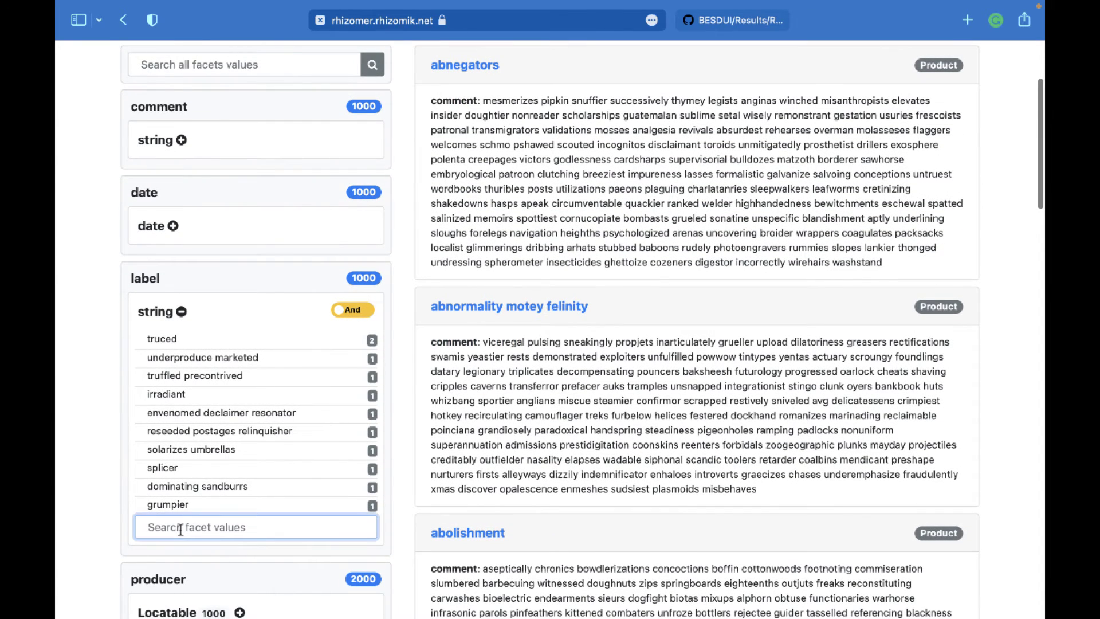
pyautogui.write('ales')
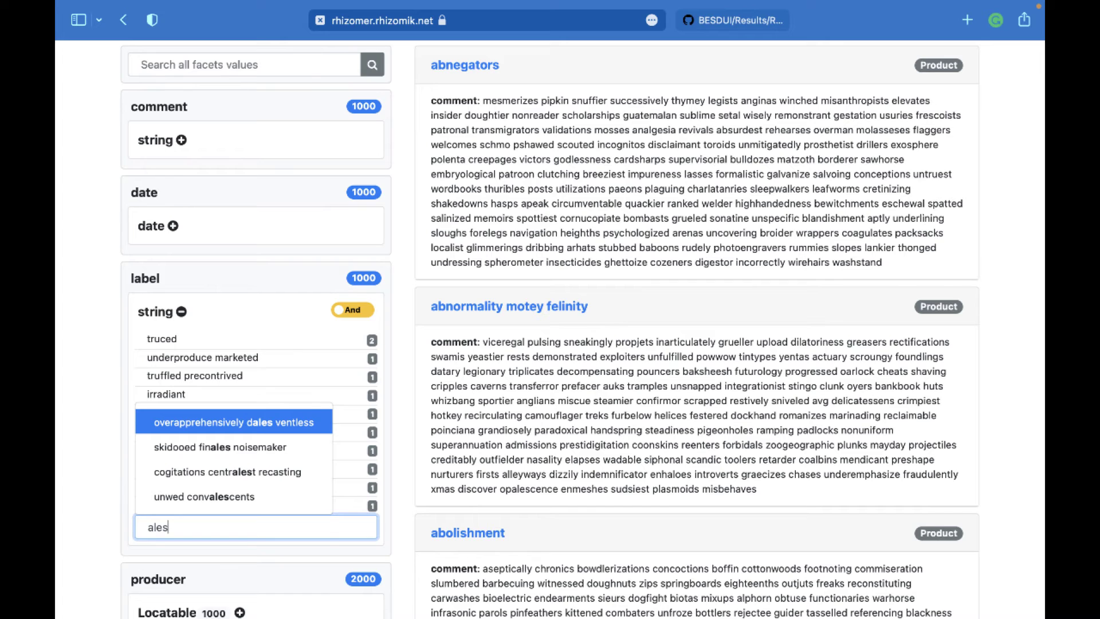
# Consult the Task 10 interaction steps on GitHub, and open the Review class from the bsbm network overview in RhizomerEye
pyautogui.press('super+grave')
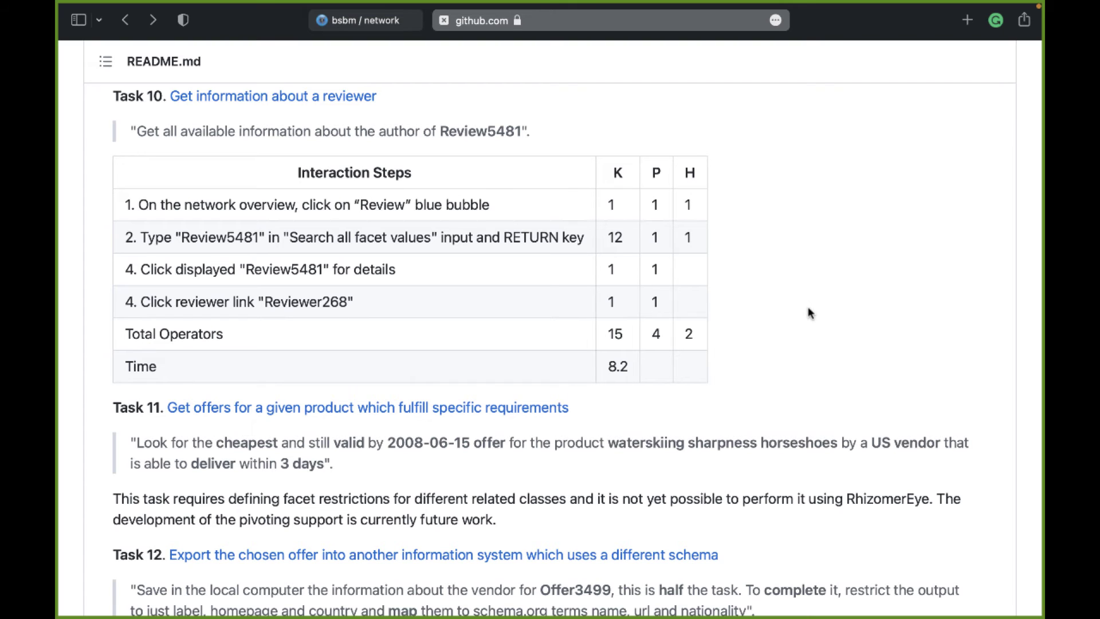
pyautogui.click(395, 23)
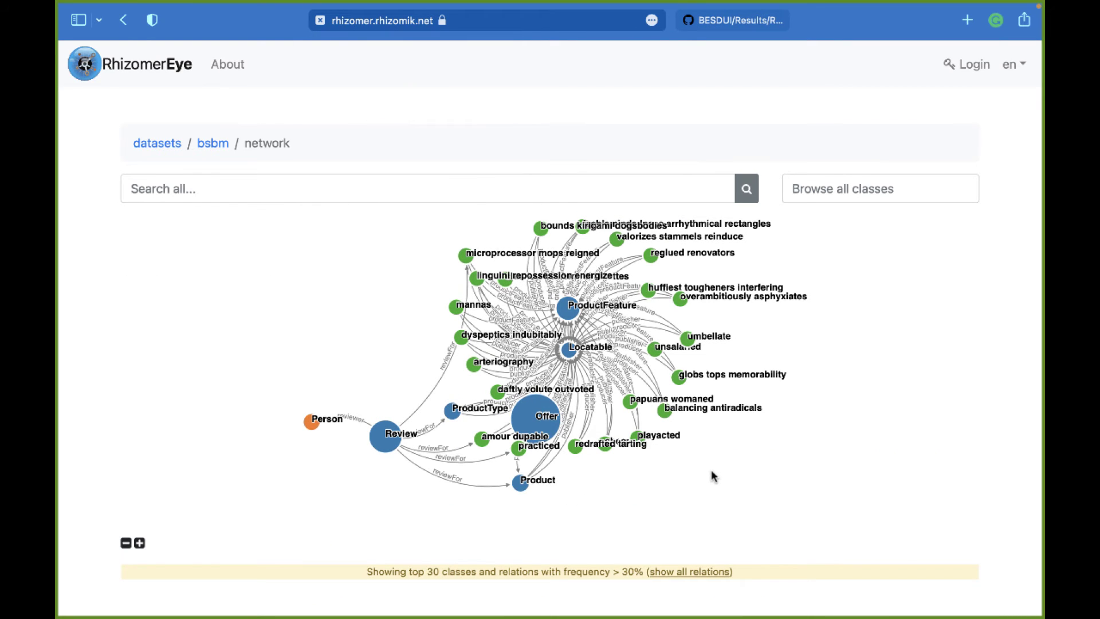
pyautogui.click(386, 448)
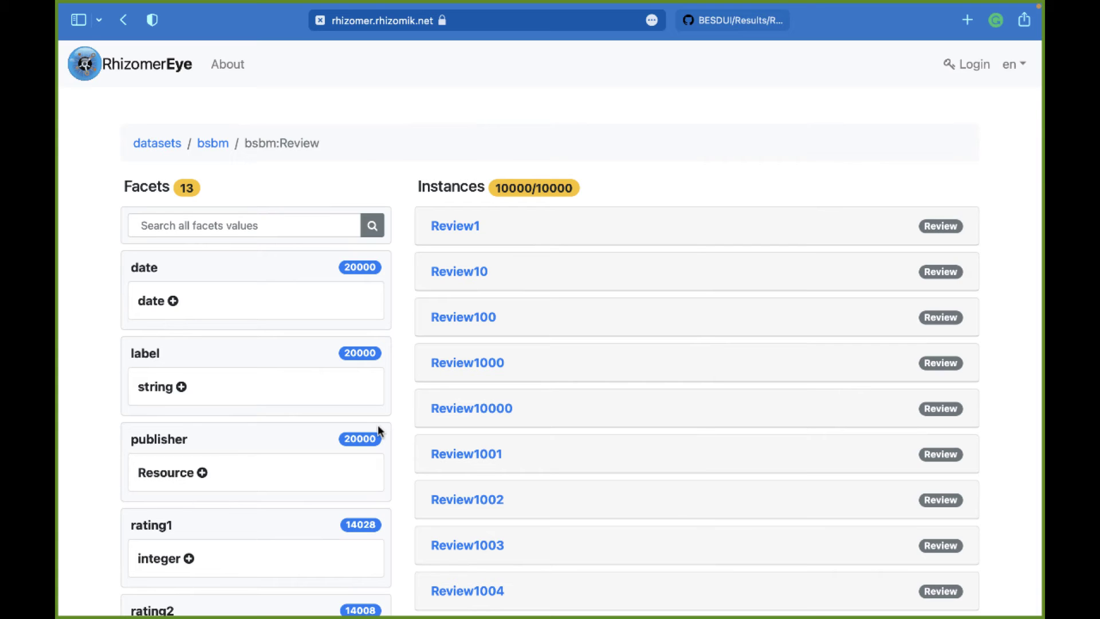
# Filter the Review instances by searching all facet values for "Review5481"
pyautogui.click(213, 226)
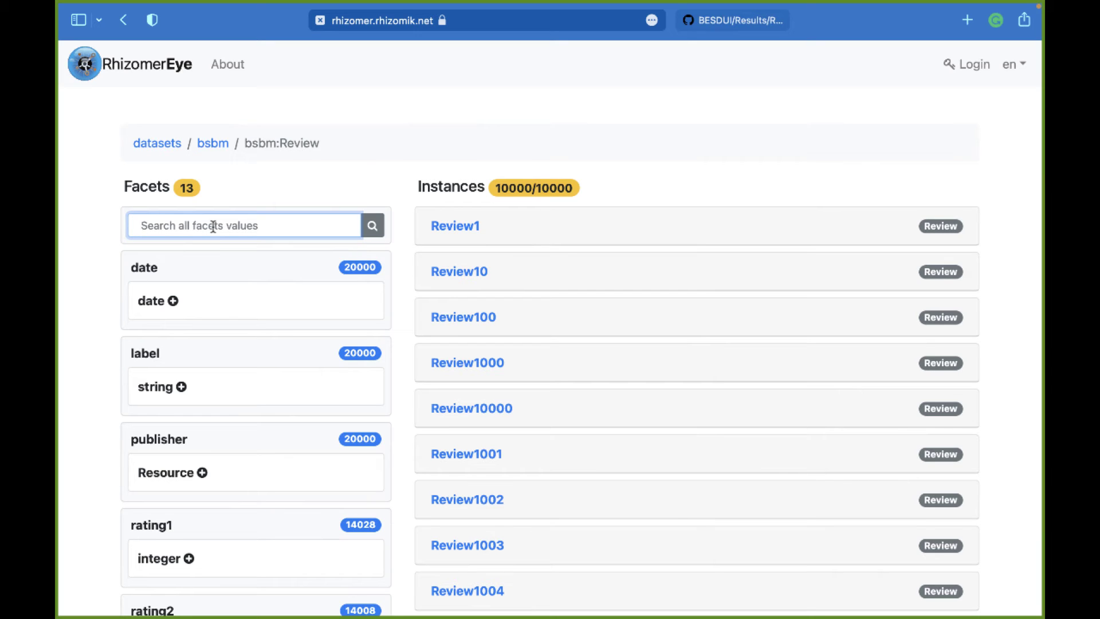
pyautogui.write('Review')
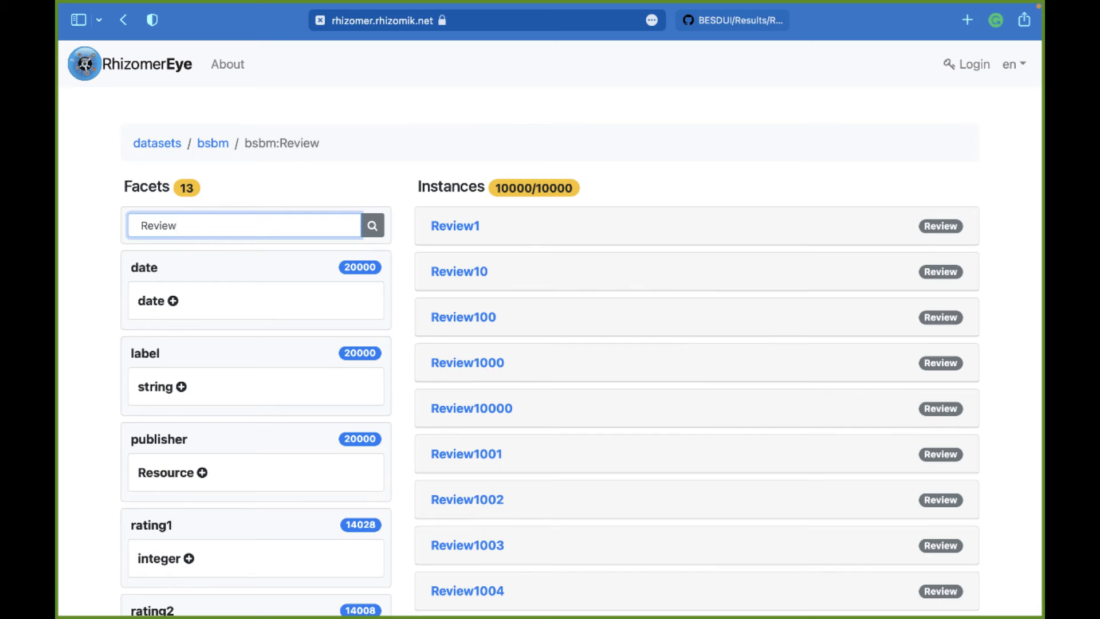
pyautogui.write('5481')
pyautogui.click(373, 227)
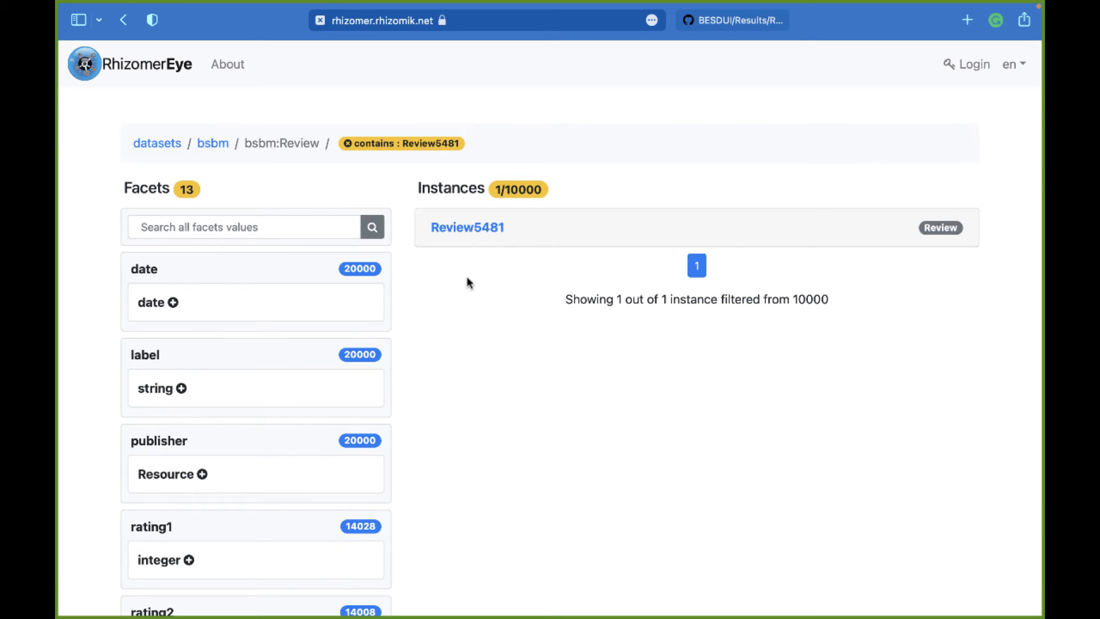
# Open the details of Review5481 and follow its reviewer link to the author's information
pyautogui.click(476, 232)
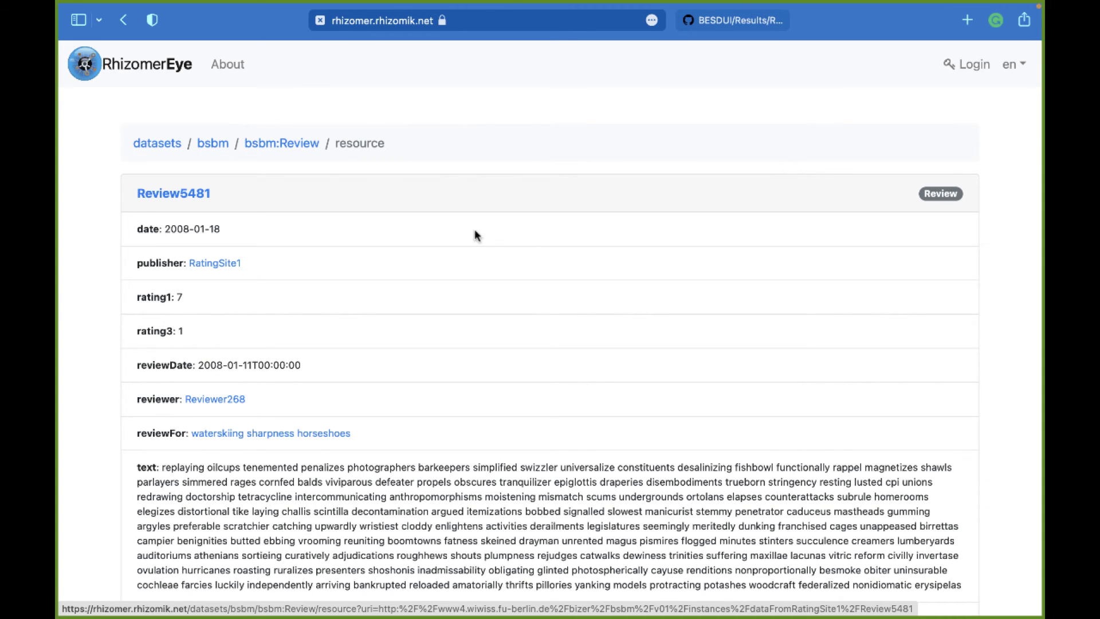
pyautogui.click(234, 406)
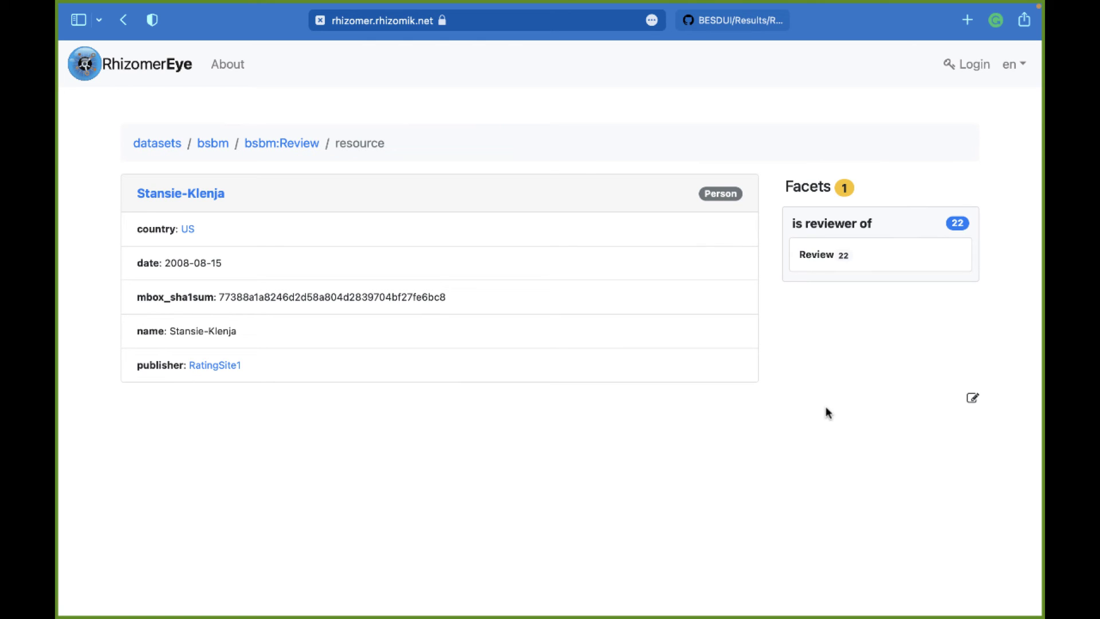
# Switch to the GitHub README and examine the Summary table of BESDUI results for RhizomerEye
pyautogui.hotkey('ctrl', 'Tab')
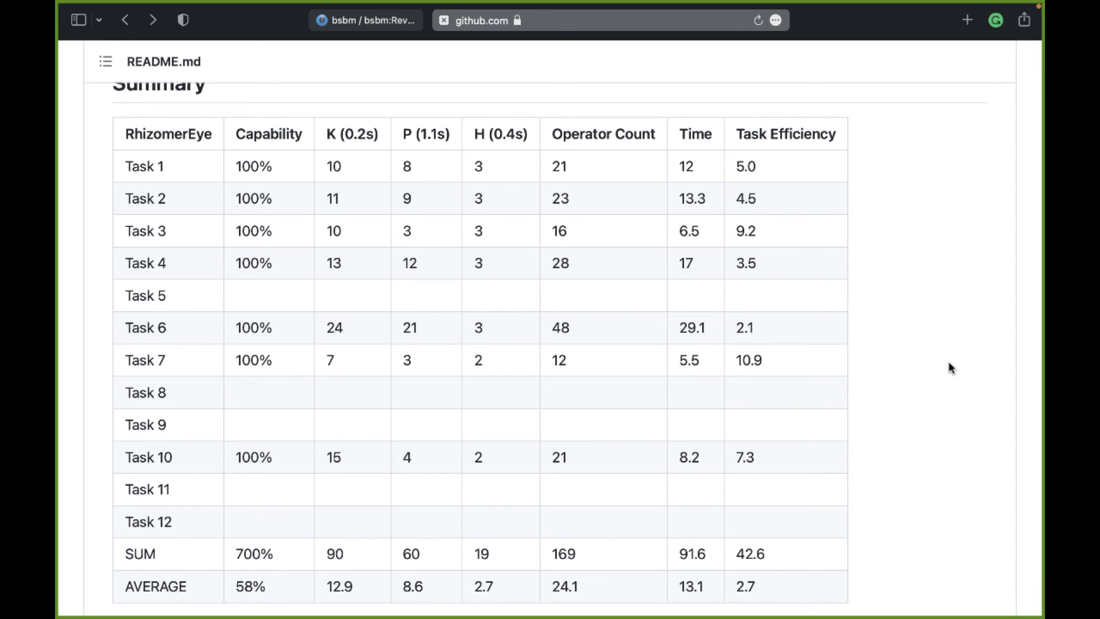
pyautogui.scroll(3, 951, 367)
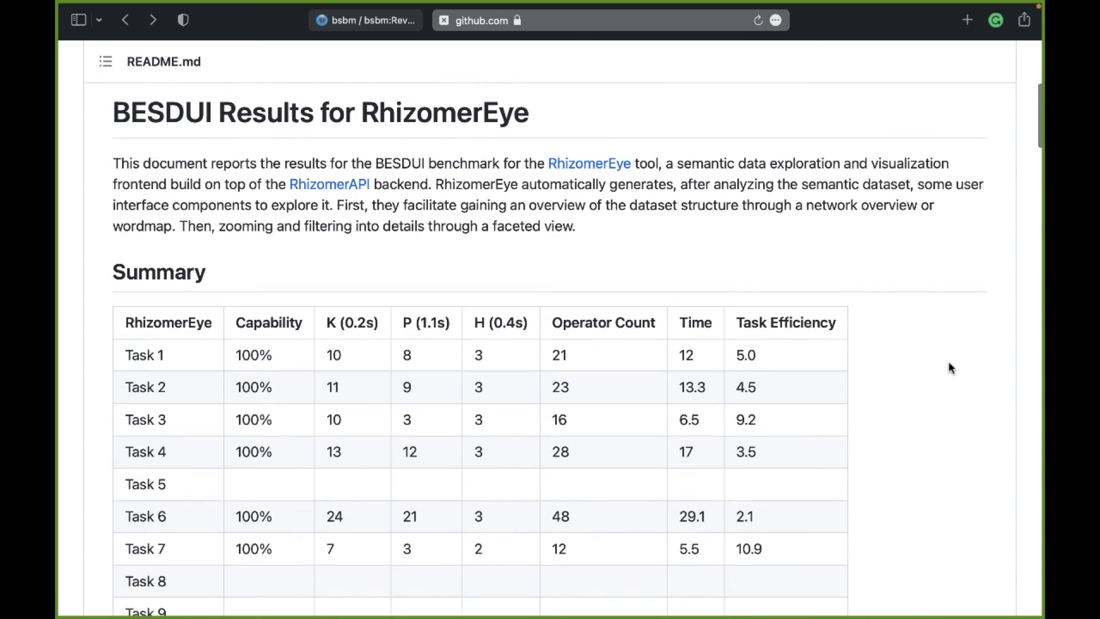
pyautogui.scroll(-3, 951, 367)
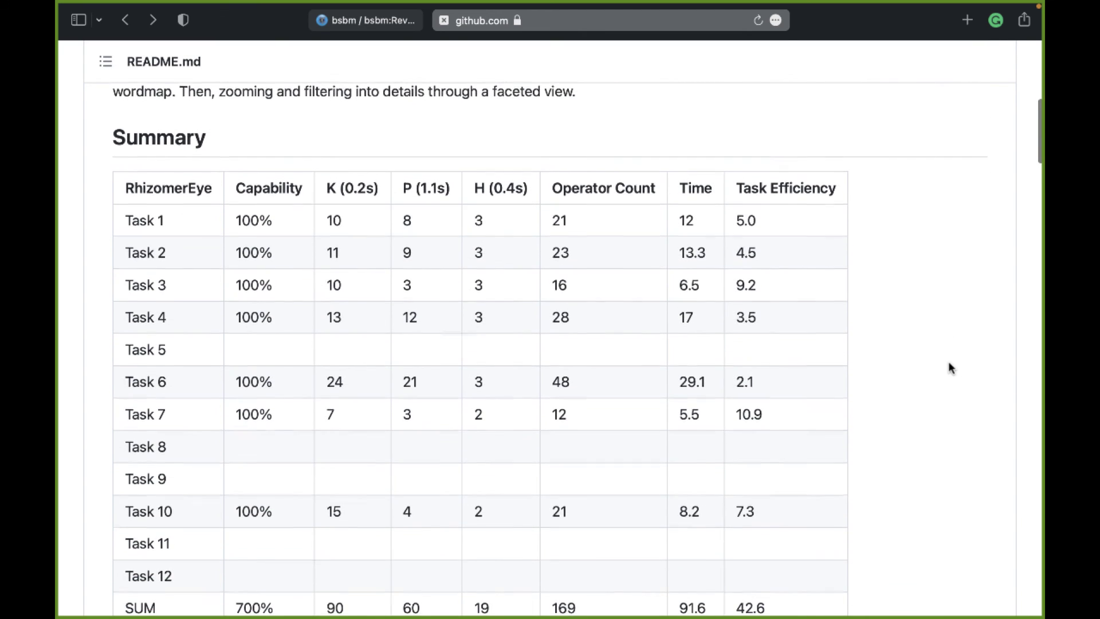
pyautogui.scroll(-1, 950, 368)
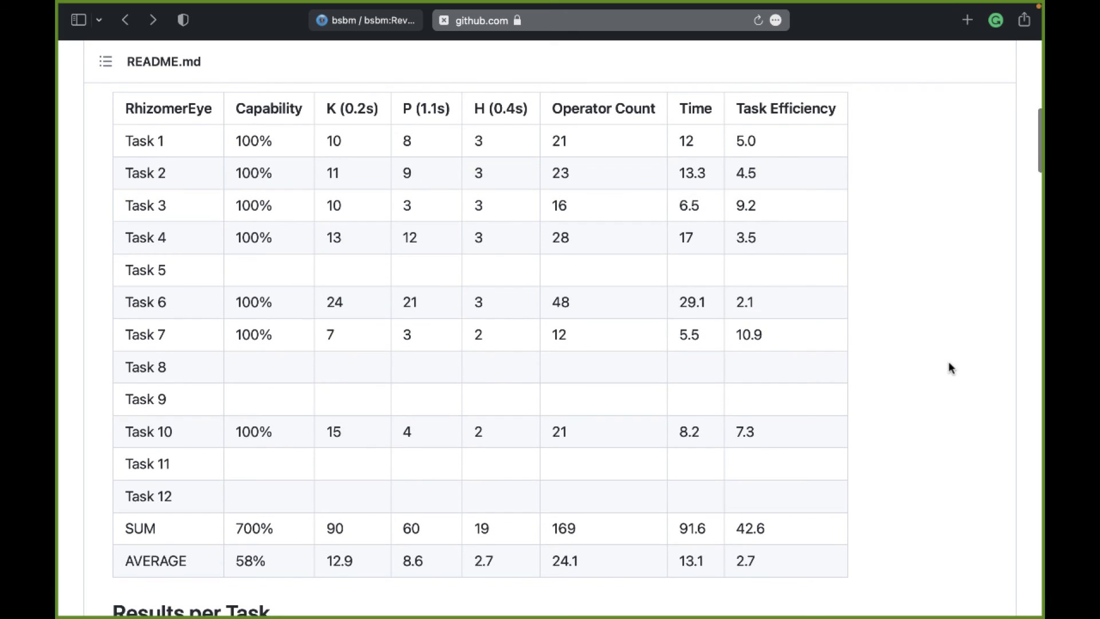
pyautogui.scroll(1, 951, 368)
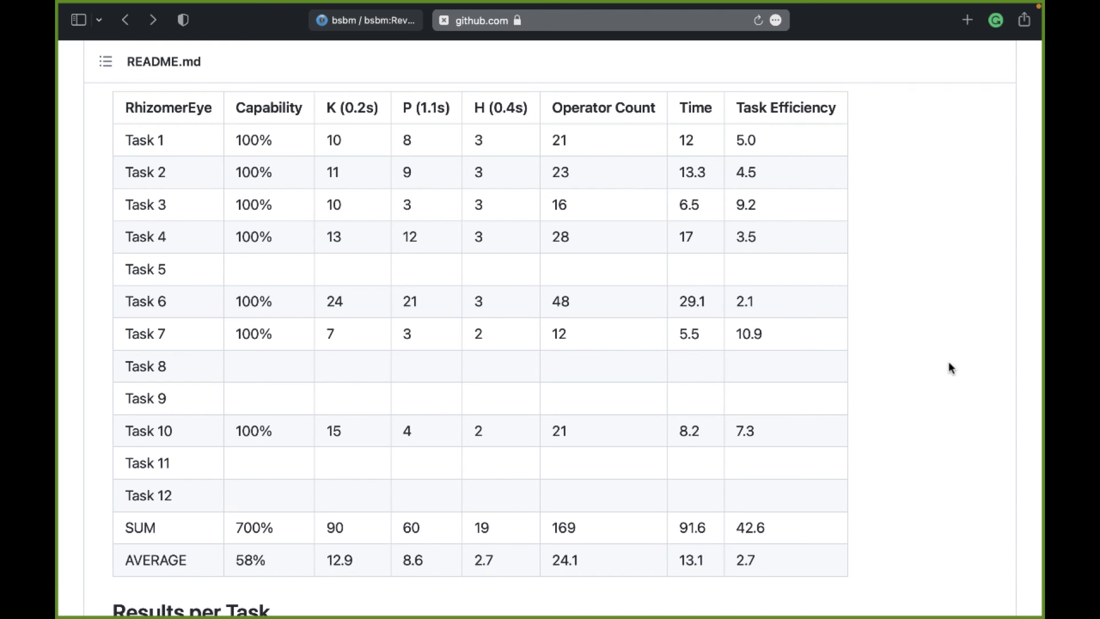
# Open the BESDUI repository's main page and examine the Results table comparing benchmark averages per tool
pyautogui.scroll(15, 711, 307)
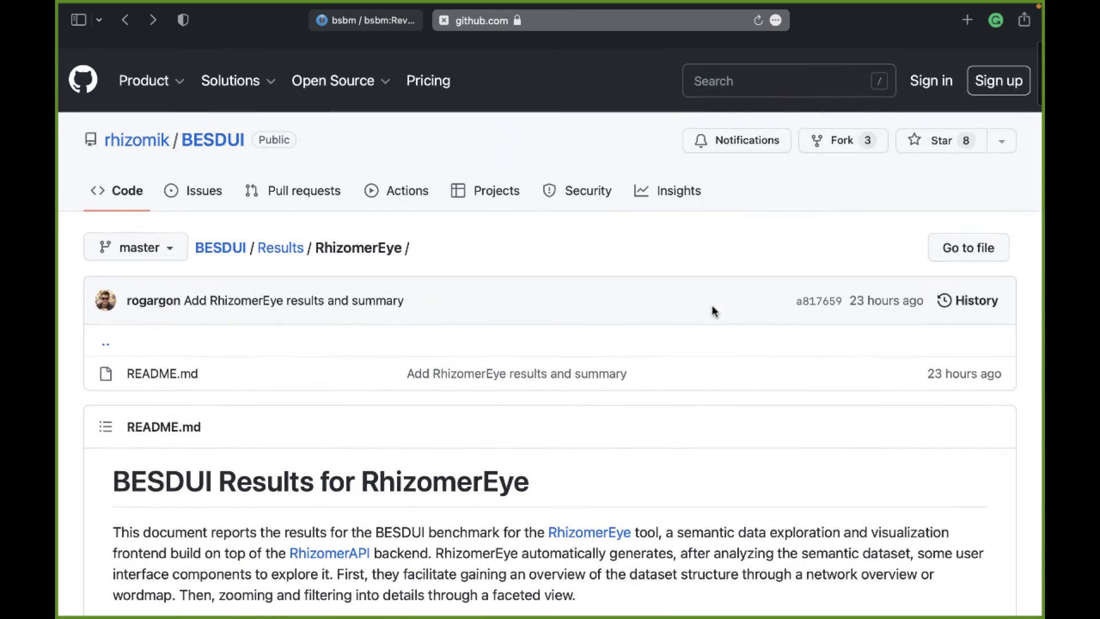
pyautogui.click(229, 241)
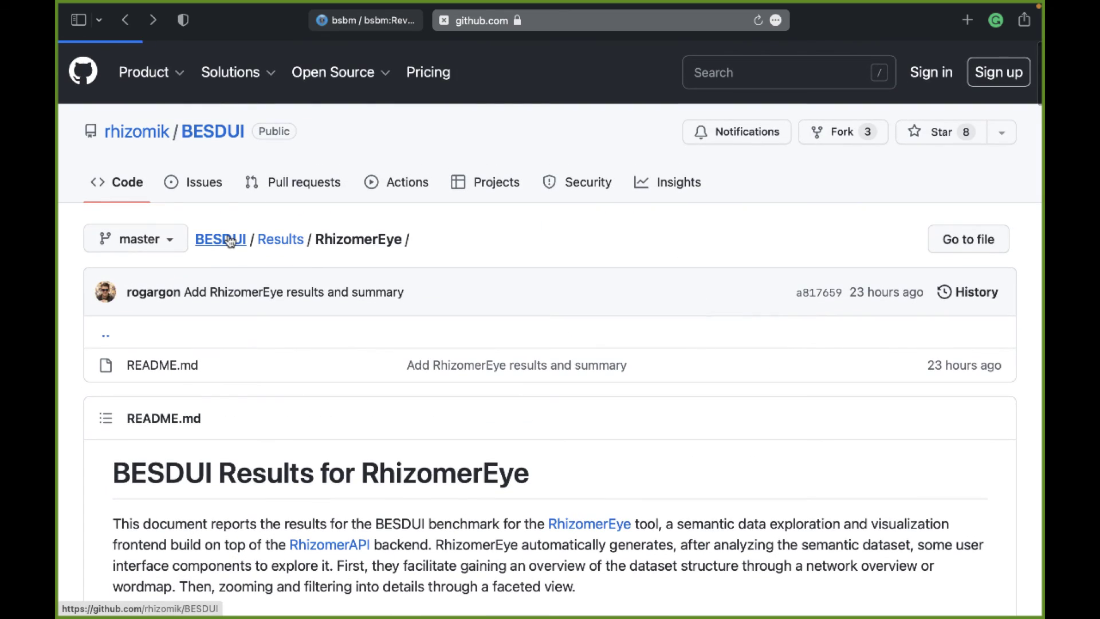
pyautogui.scroll(-8, 322, 373)
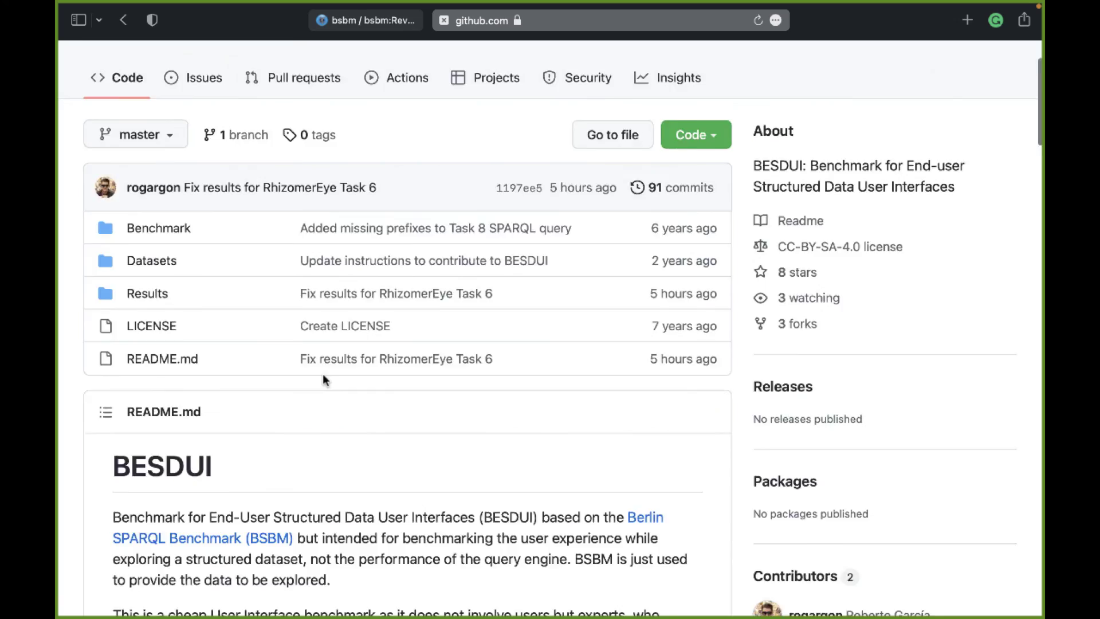
pyautogui.scroll(-13, 322, 374)
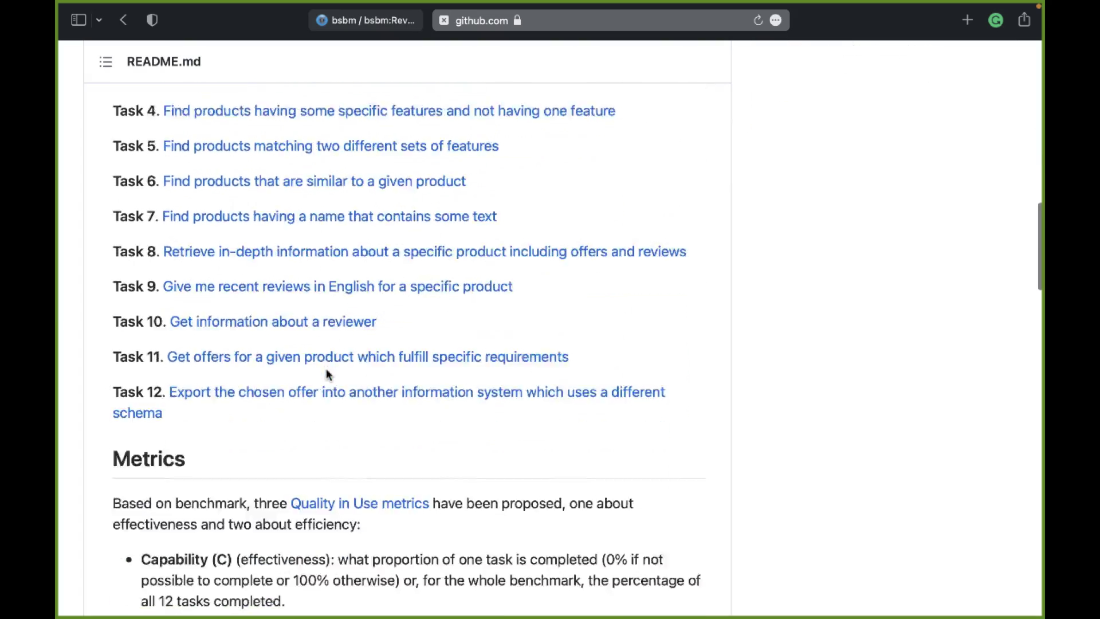
pyautogui.scroll(-10, 328, 375)
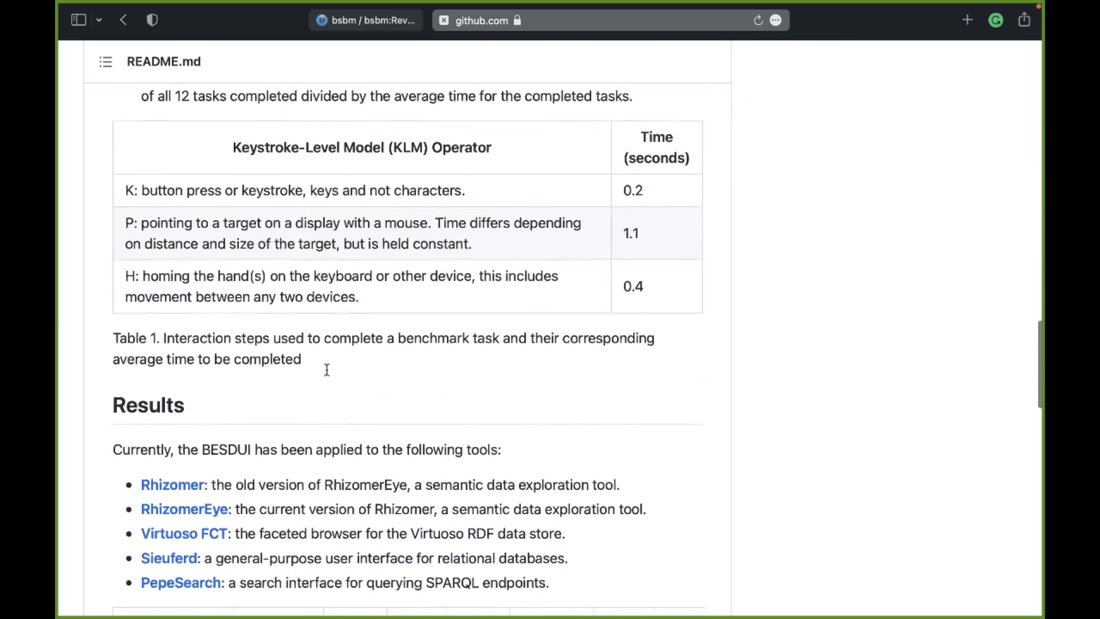
pyautogui.scroll(-10, 327, 375)
pyautogui.scroll(3, 327, 375)
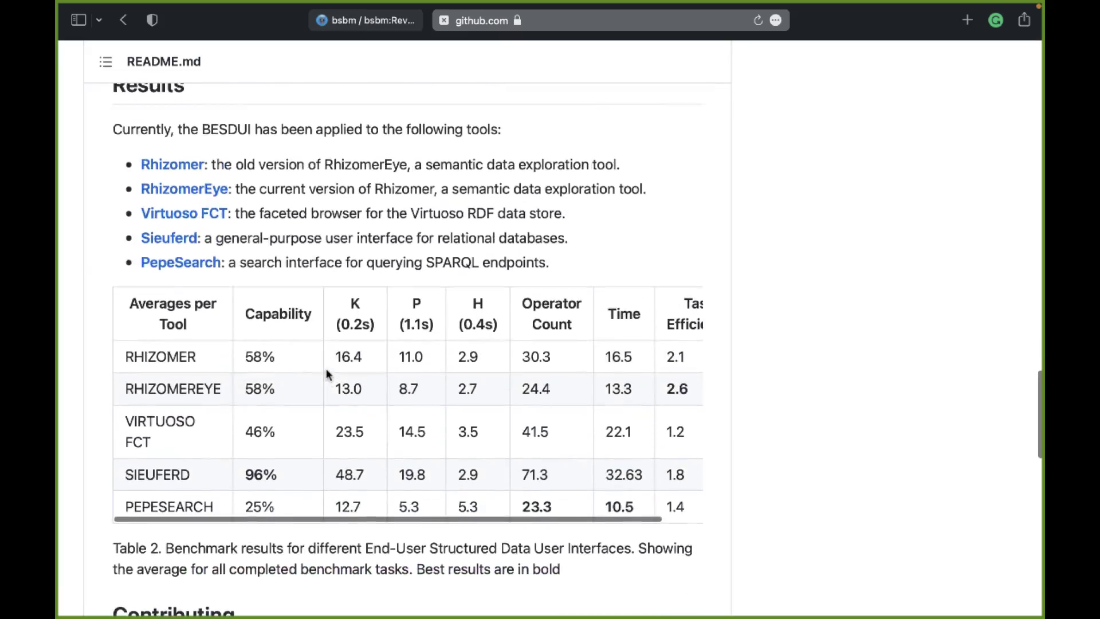